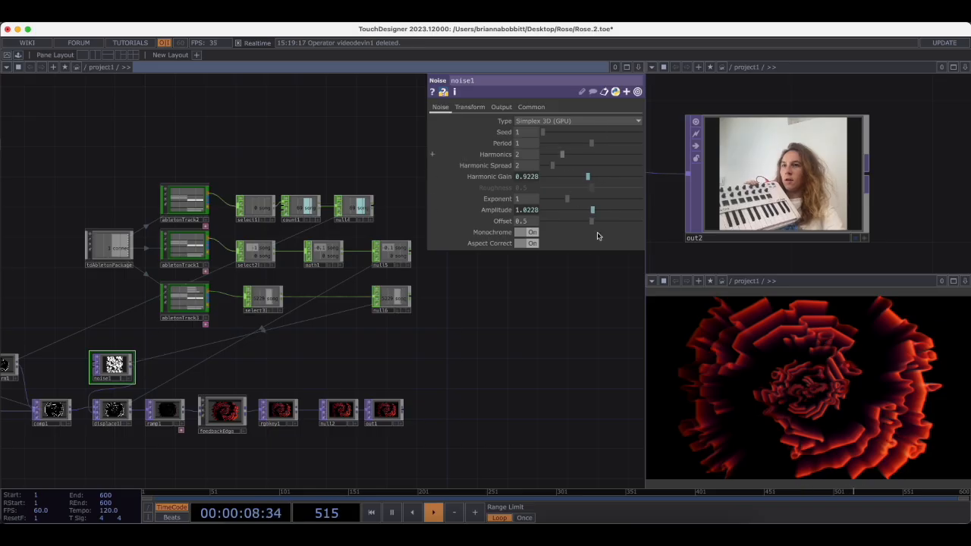
- Examine the parameters of the transform1 and displace1 operators in the finished rose network
{"action": "left_click_drag", "start_coordinate": [236, 322], "coordinate": [331, 308]}
{"action": "left_click_drag", "start_coordinate": [127, 293], "coordinate": [197, 283]}
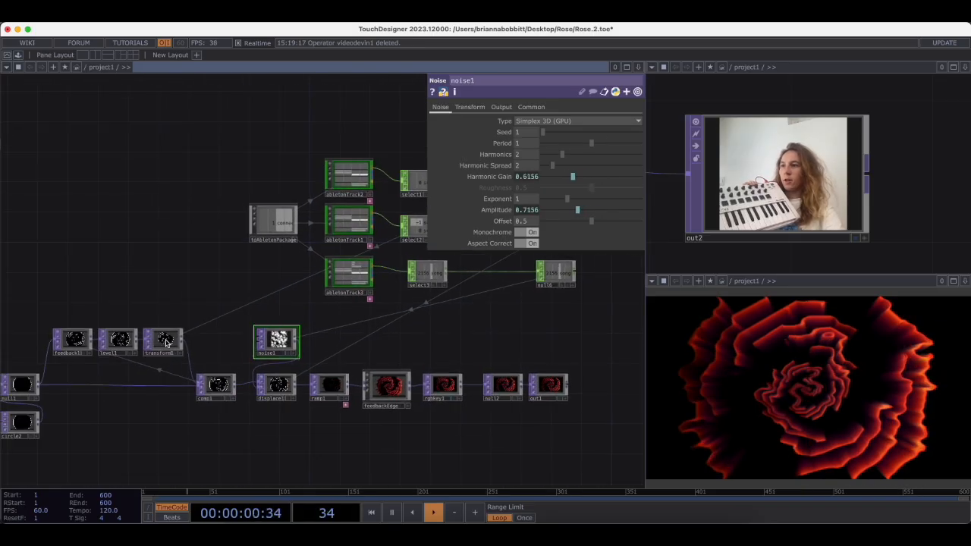
{"action": "left_click", "coordinate": [166, 343]}
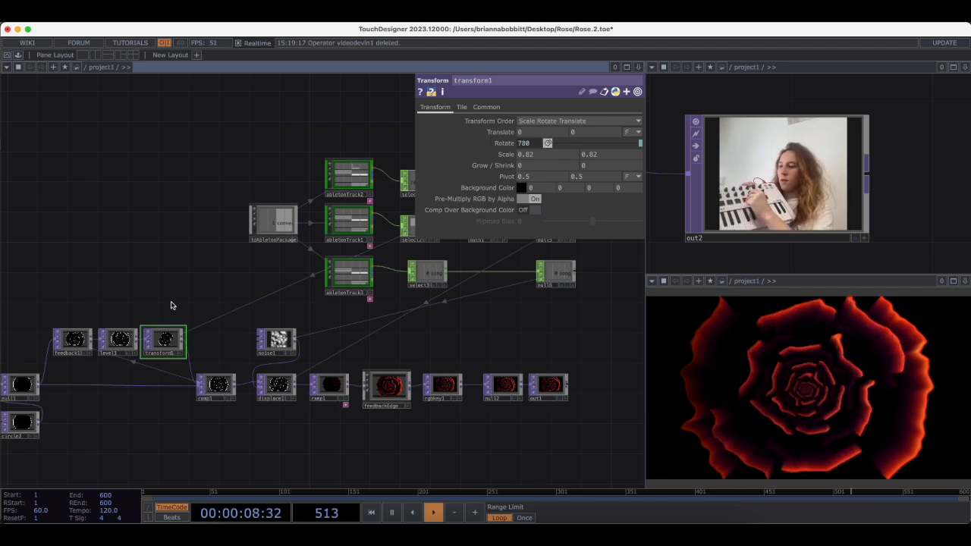
{"action": "left_click", "coordinate": [277, 388]}
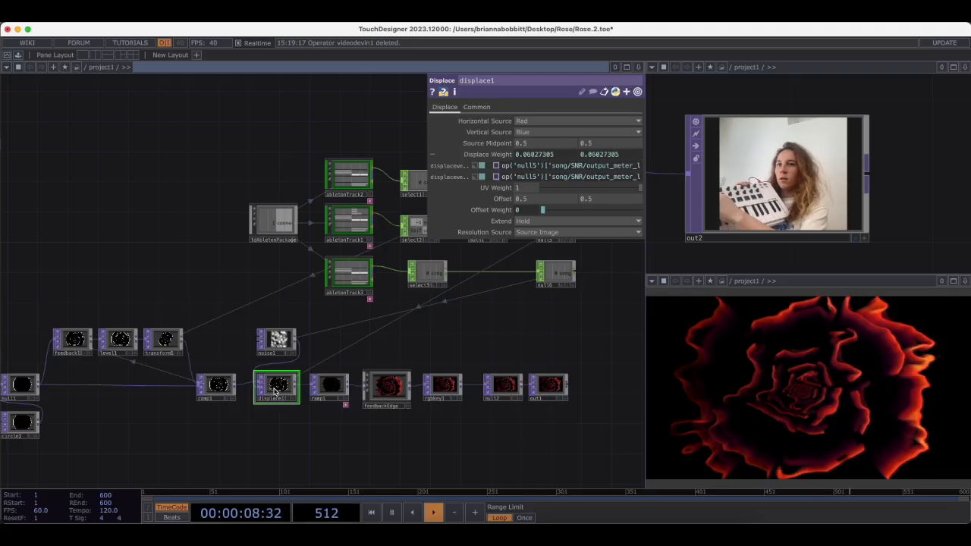
{"action": "scroll", "coordinate": [451, 319], "scroll_direction": "down", "scroll_amount": 1}
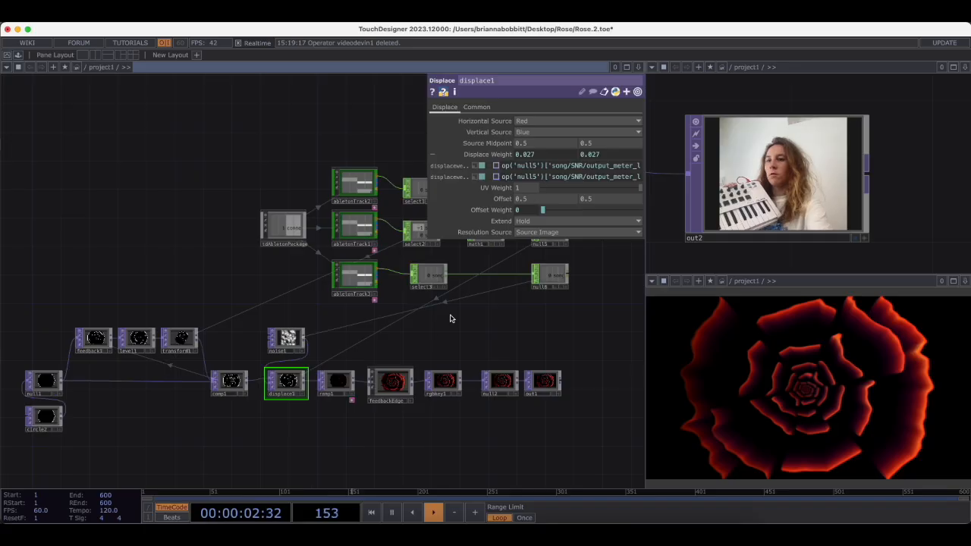
- Switch to Ableton Live and view its drum tracks alongside the TouchDesigner network
{"action": "left_click", "coordinate": [326, 523]}
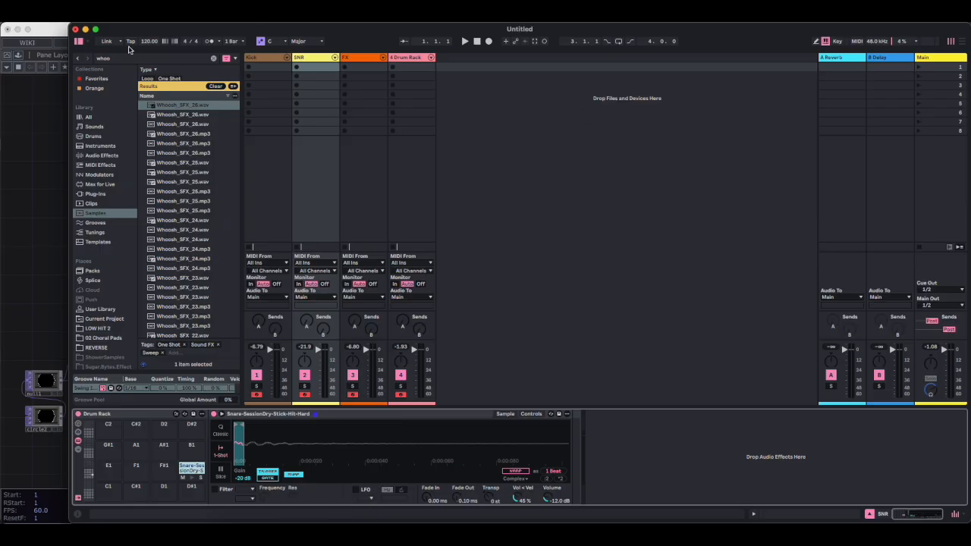
{"action": "left_click_drag", "start_coordinate": [114, 31], "coordinate": [601, 23]}
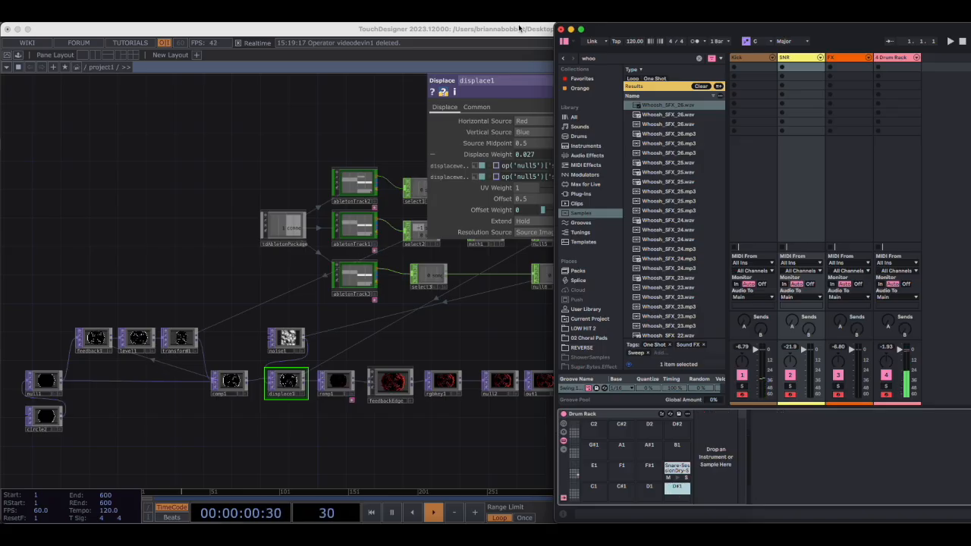
{"action": "left_click_drag", "start_coordinate": [519, 28], "coordinate": [166, 29]}
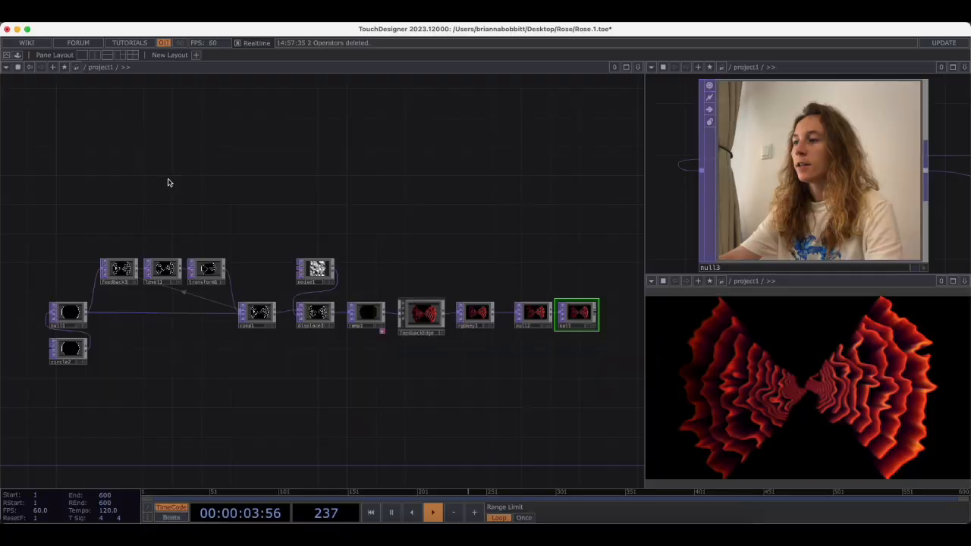
{"action": "left_click_drag", "start_coordinate": [169, 180], "coordinate": [160, 182]}
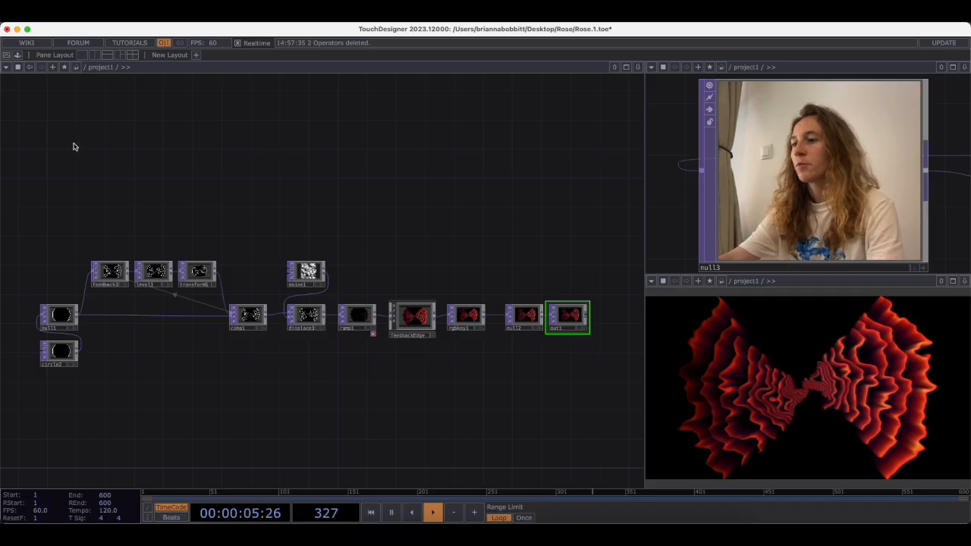
{"action": "left_click_drag", "start_coordinate": [35, 179], "coordinate": [564, 433]}
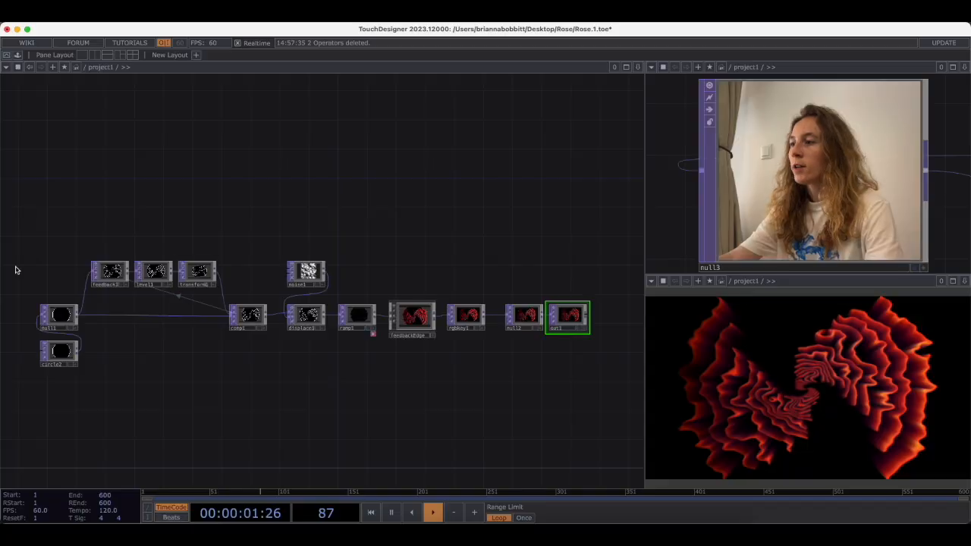
{"action": "scroll", "coordinate": [356, 421], "scroll_direction": "up", "scroll_amount": 2}
{"action": "mouse_move", "coordinate": [356, 423]}
{"action": "left_mouse_down"}
{"action": "mouse_move", "coordinate": [373, 431]}
{"action": "mouse_move", "coordinate": [346, 416]}
{"action": "left_mouse_up"}
{"action": "scroll", "coordinate": [360, 432], "scroll_direction": "down", "scroll_amount": 1}
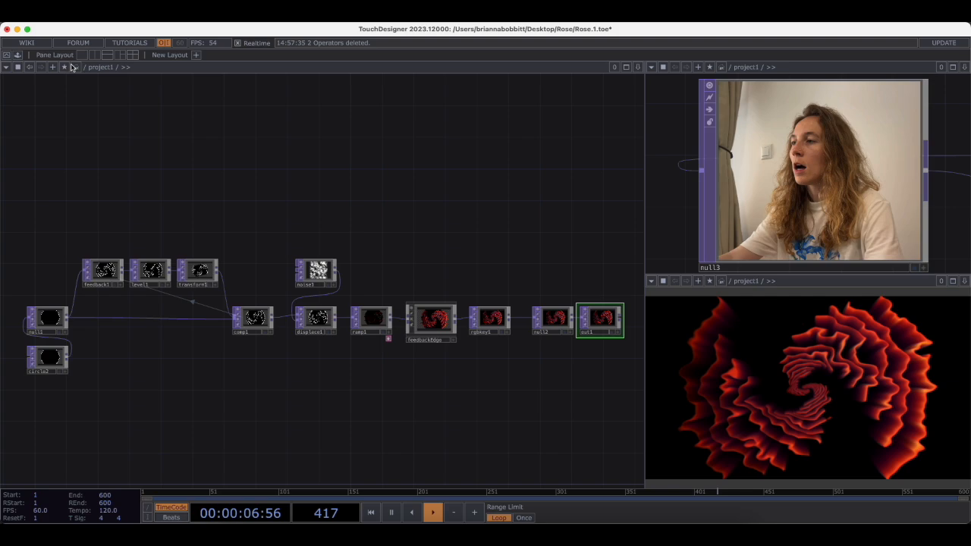
- Add the tdAbletonPackage component from the TDAbleton Live 11+ palette to the empty area above the noise1 node
{"action": "left_click", "coordinate": [17, 57]}
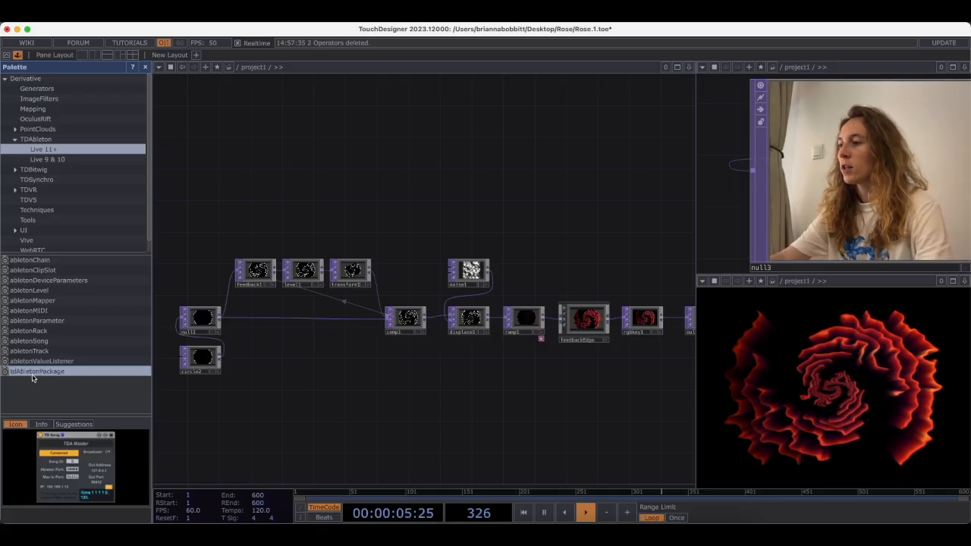
{"action": "left_click_drag", "start_coordinate": [32, 374], "coordinate": [472, 171]}
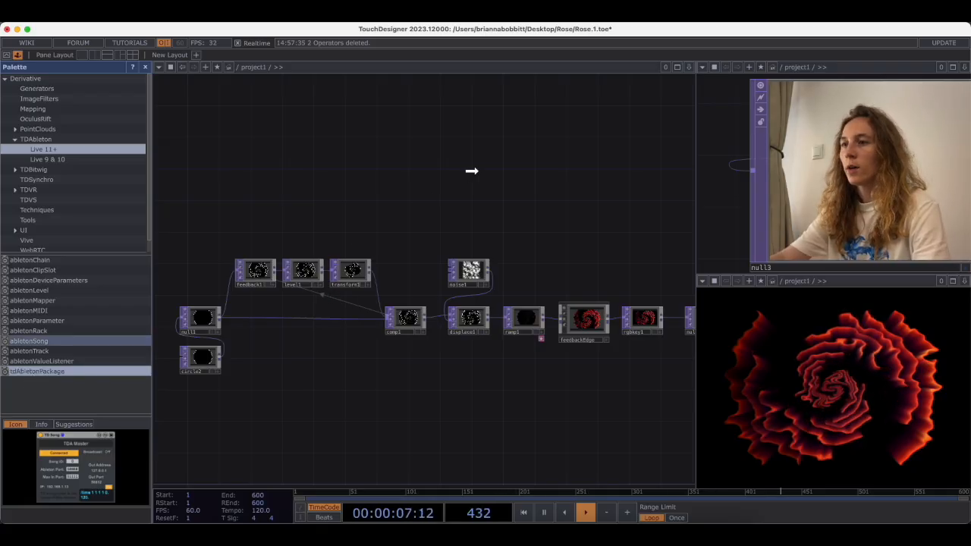
{"action": "left_click", "coordinate": [146, 68]}
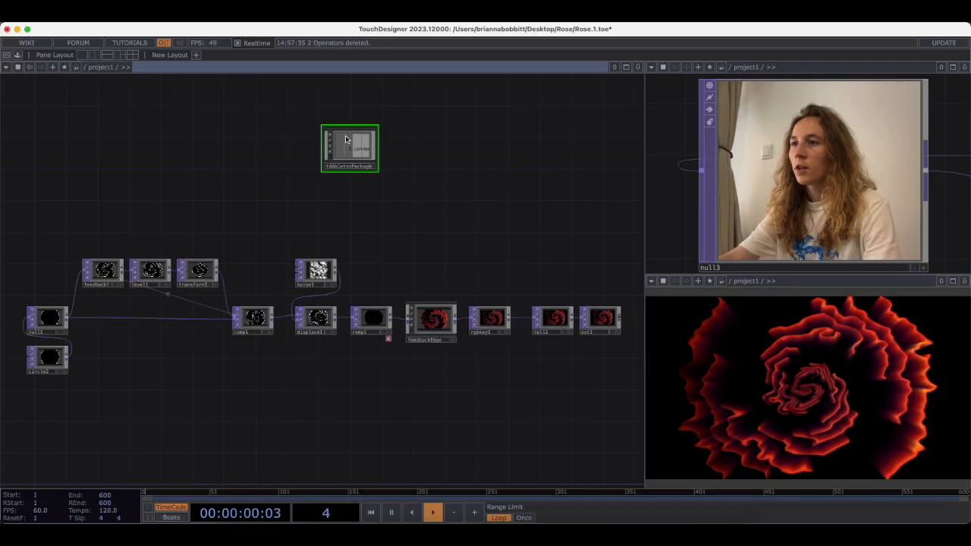
{"action": "left_click_drag", "start_coordinate": [351, 149], "coordinate": [314, 150]}
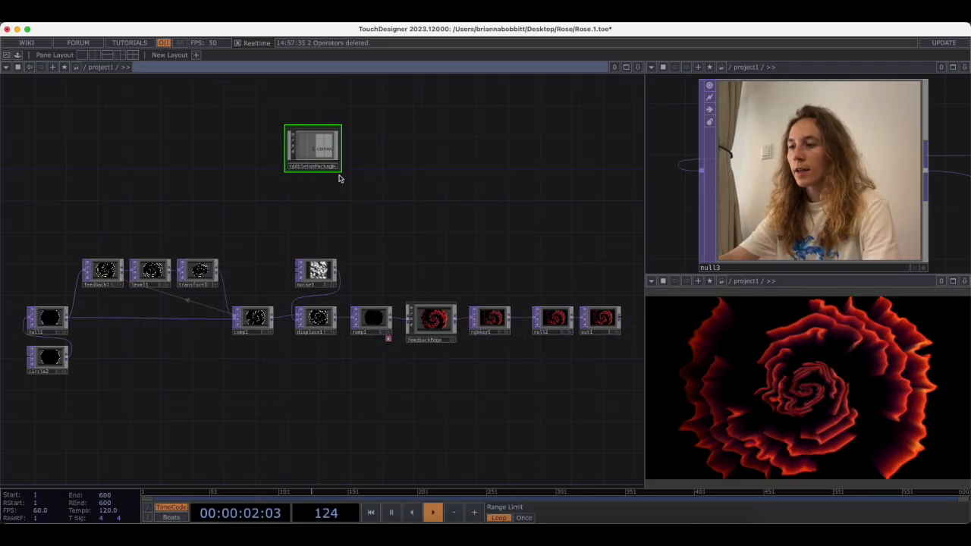
- Switch to Ableton Live and inspect the TDA Master device on the Main track
{"action": "left_click", "coordinate": [327, 517]}
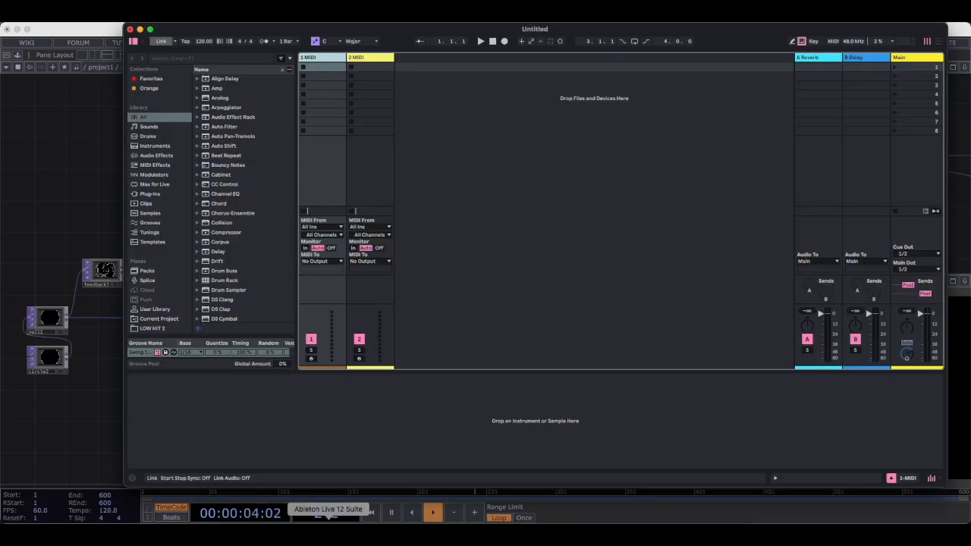
{"action": "left_click", "coordinate": [912, 63]}
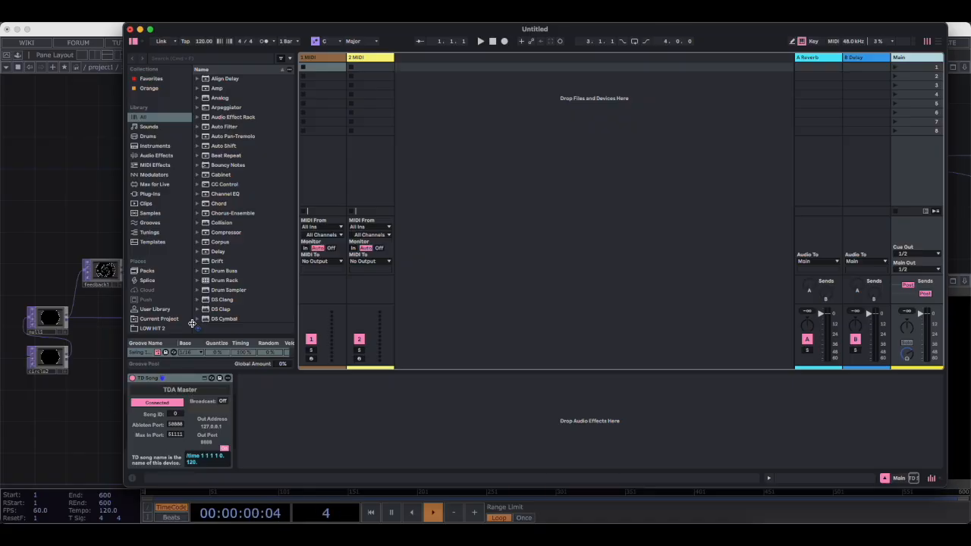
{"action": "left_click_drag", "start_coordinate": [190, 34], "coordinate": [197, 30]}
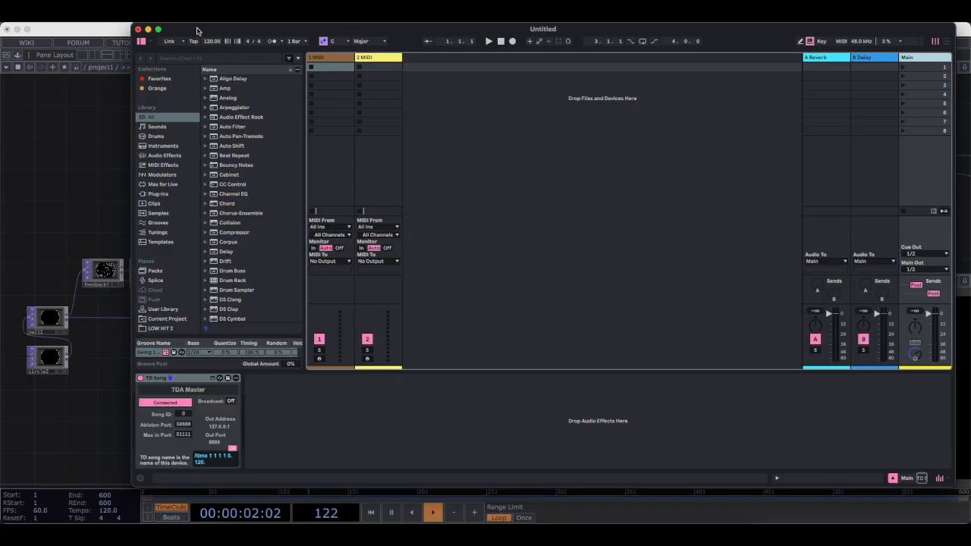
- Back in TouchDesigner, copy the abletonTrack1 component from inside tdAbletonPackage and paste it into project1 next to the package
{"action": "left_click", "coordinate": [75, 129]}
{"action": "scroll", "coordinate": [319, 140], "scroll_direction": "up", "scroll_amount": 3}
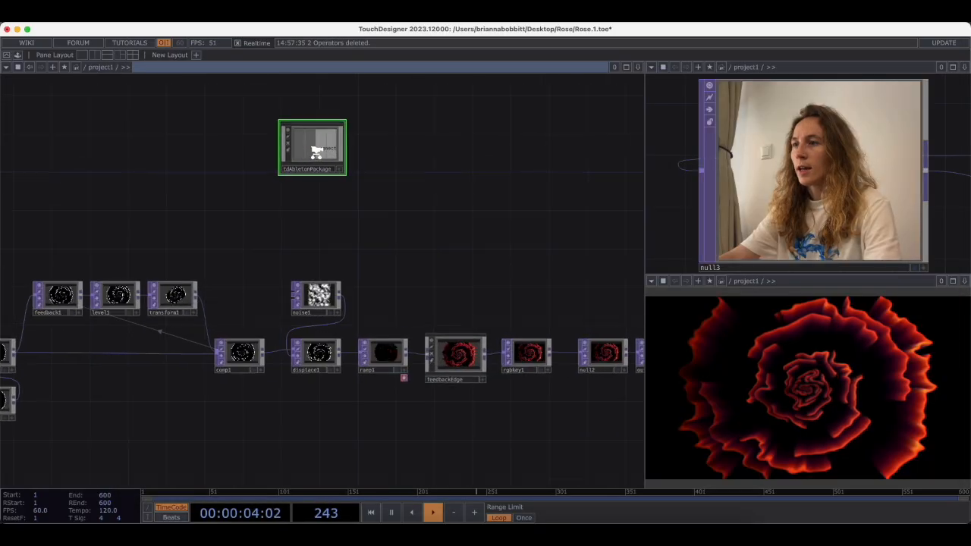
{"action": "scroll", "coordinate": [319, 140], "scroll_direction": "up", "scroll_amount": 3}
{"action": "scroll", "coordinate": [273, 205], "scroll_direction": "up", "scroll_amount": 2}
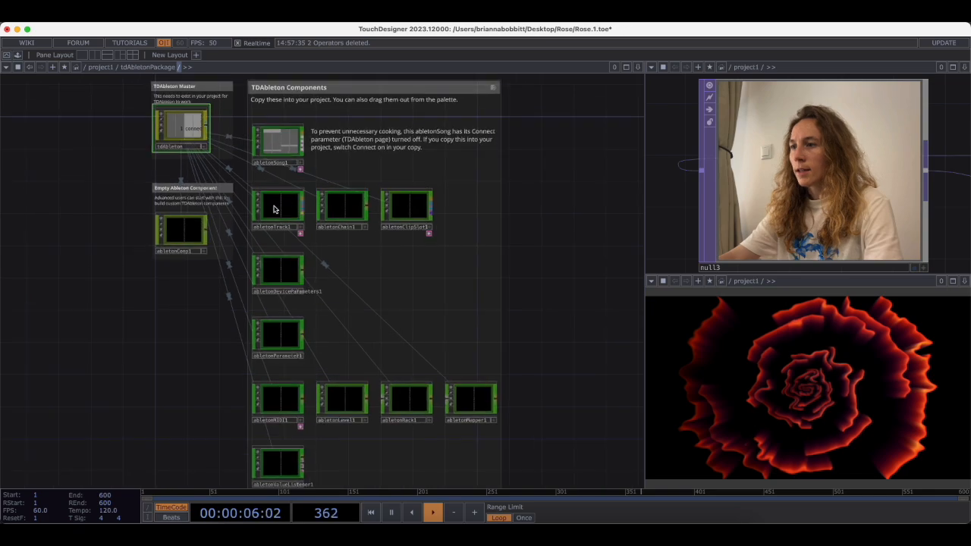
{"action": "key", "text": "ctrl+c"}
{"action": "scroll", "coordinate": [274, 206], "scroll_direction": "down", "scroll_amount": 3}
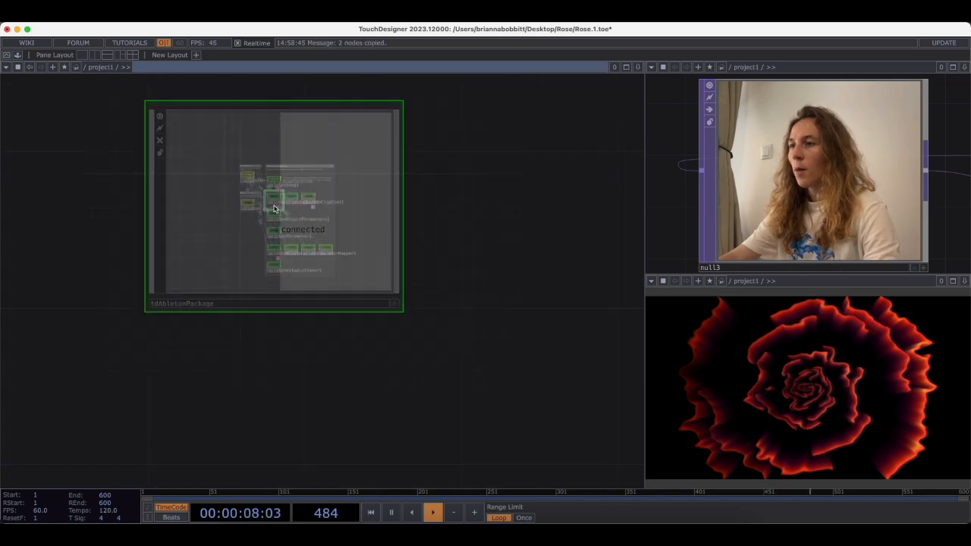
{"action": "key", "text": "ctrl+v"}
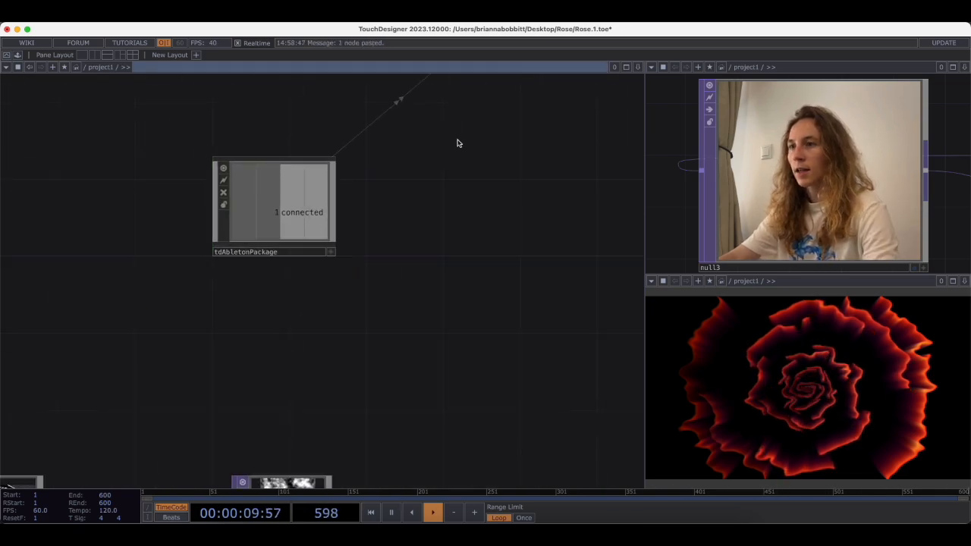
{"action": "left_click_drag", "start_coordinate": [495, 131], "coordinate": [418, 200]}
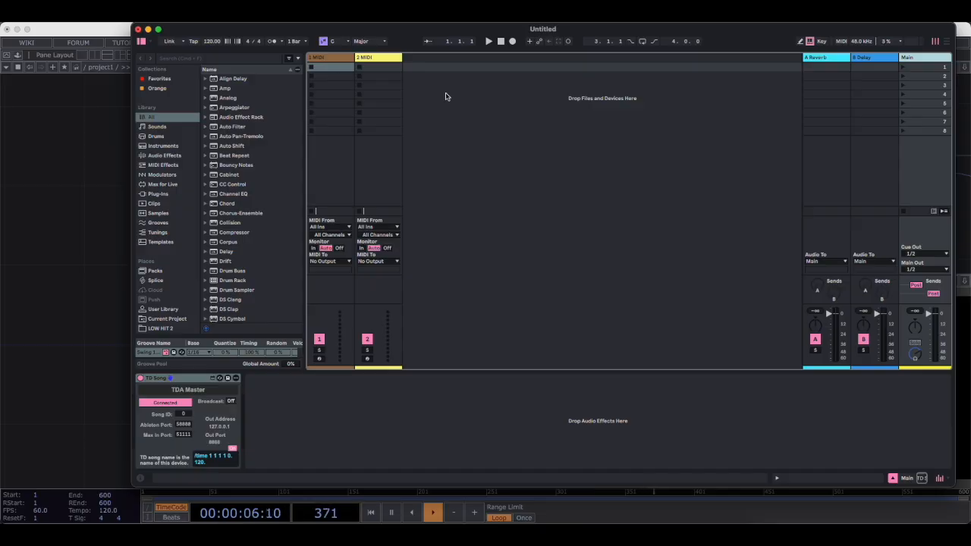
- Insert a third MIDI track in Ableton Live and rename the first MIDI track Kick
{"action": "right_click", "coordinate": [447, 96]}
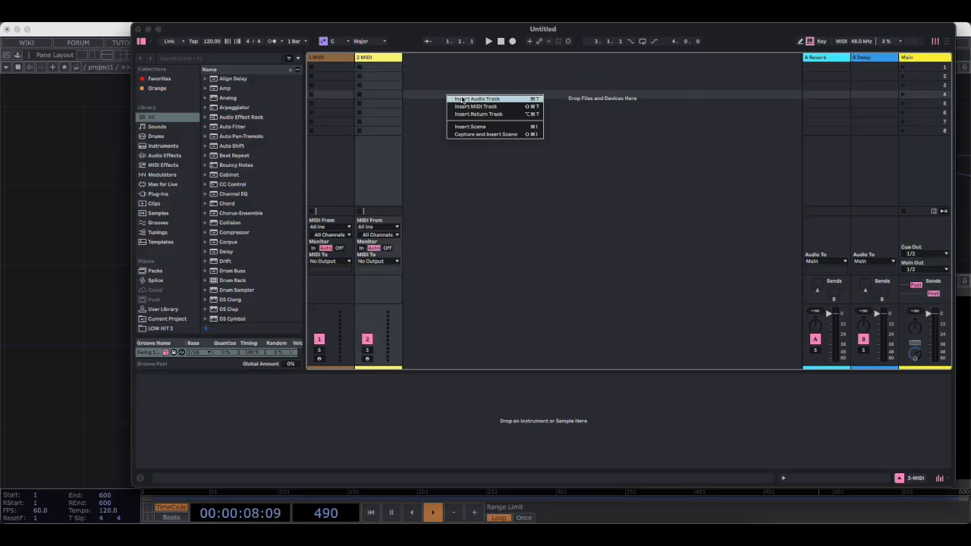
{"action": "left_click", "coordinate": [483, 107]}
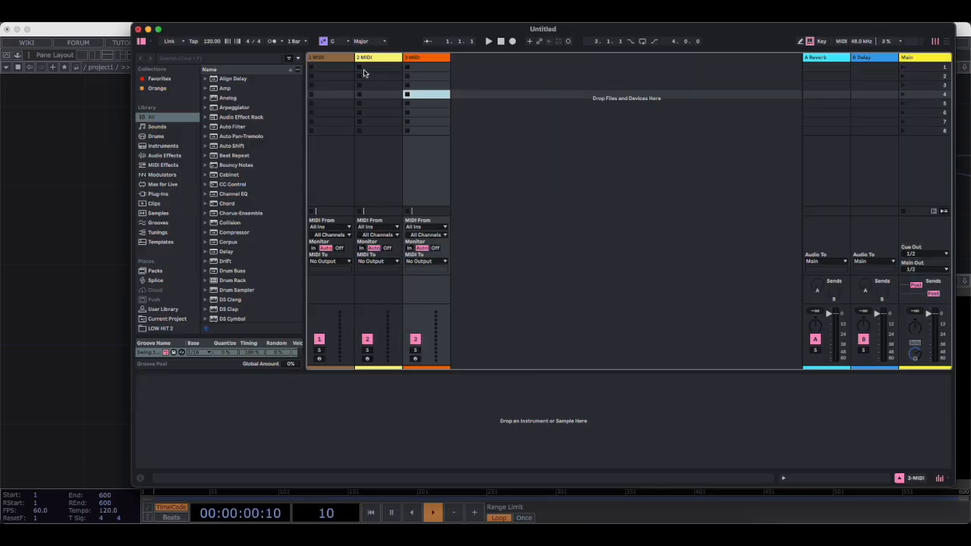
{"action": "right_click", "coordinate": [322, 64]}
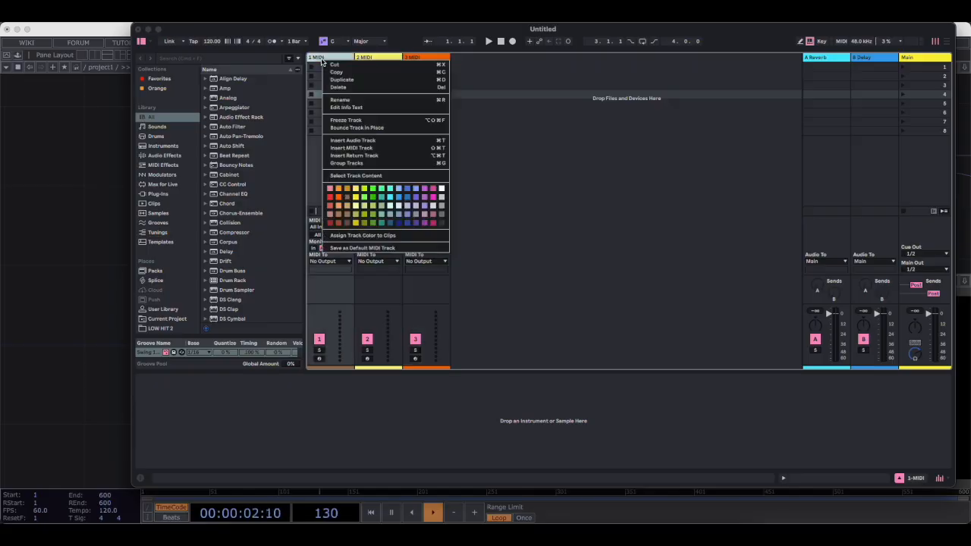
{"action": "left_click", "coordinate": [348, 101]}
{"action": "type", "text": "Ki"}
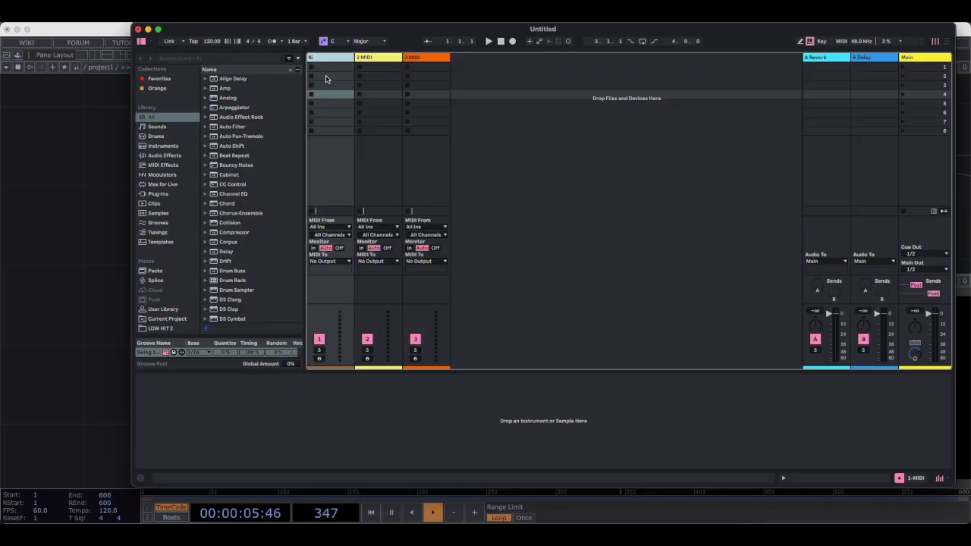
{"action": "type", "text": "ck"}
{"action": "key", "text": "Return"}
- Rename the second MIDI track SNR and open the third track's name for editing
{"action": "right_click", "coordinate": [376, 58]}
{"action": "left_click", "coordinate": [402, 98]}
{"action": "type", "text": "SNR"}
{"action": "key", "text": "Return"}
{"action": "right_click", "coordinate": [425, 59]}
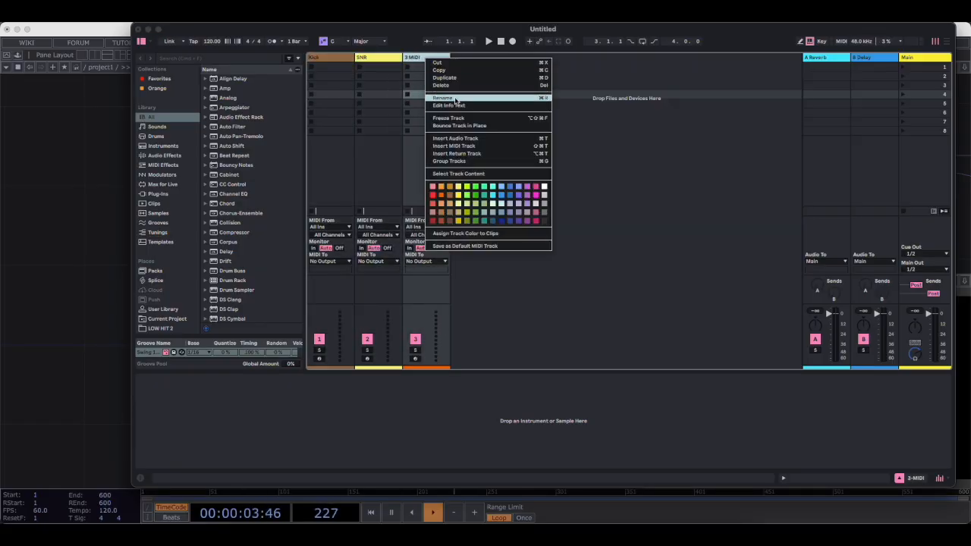
{"action": "left_click", "coordinate": [455, 99]}
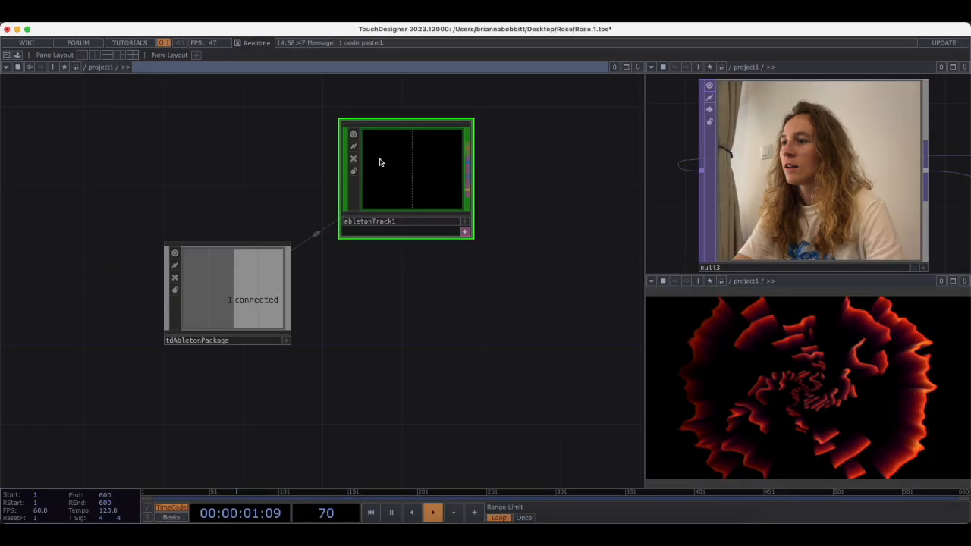
- In TouchDesigner, set the pasted abletonTrack1 component's track to Kick
{"action": "key", "text": "p"}
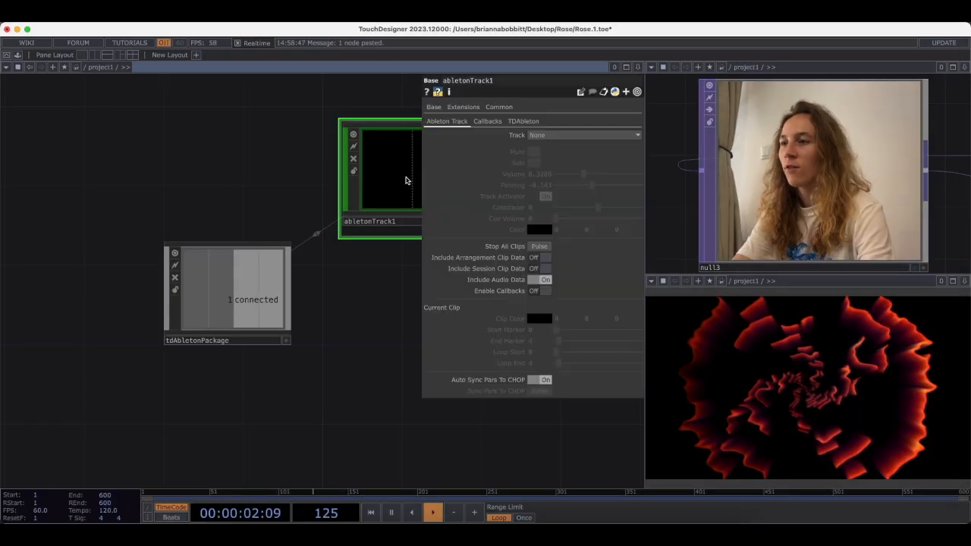
{"action": "left_click", "coordinate": [557, 135]}
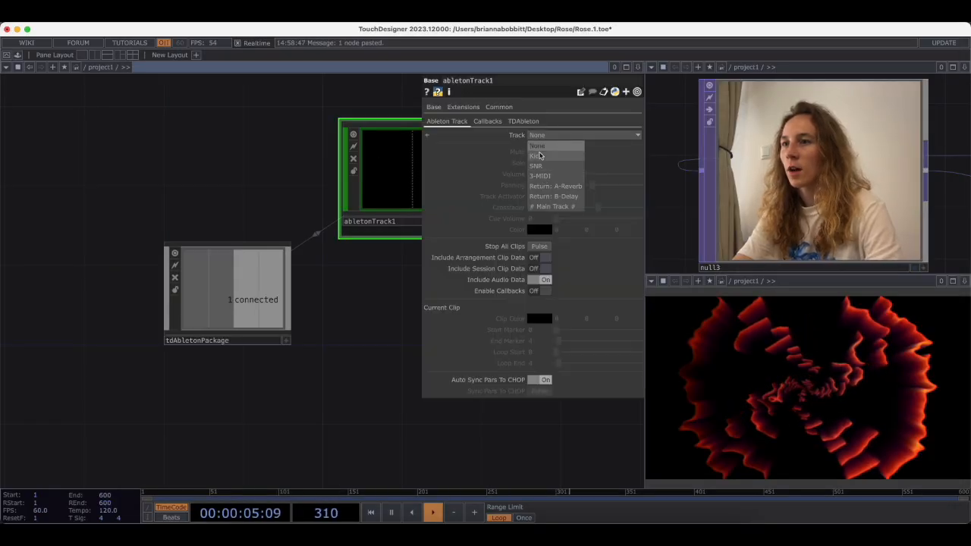
{"action": "left_click", "coordinate": [538, 157]}
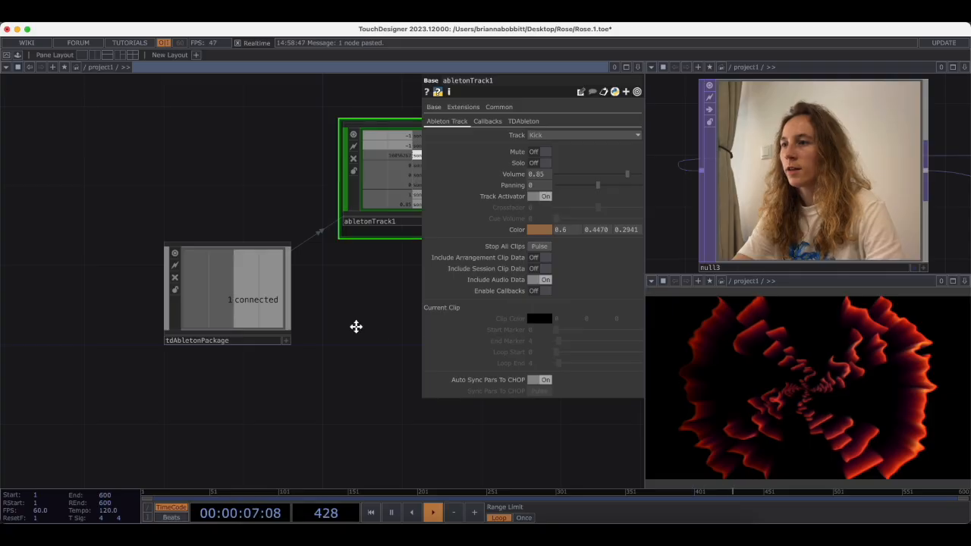
- Paste a second abletonTrack component next to the package and set abletonTrack1's track to SNR
{"action": "scroll", "coordinate": [349, 326], "scroll_direction": "right", "scroll_amount": 5}
{"action": "key", "text": "p"}
{"action": "key", "text": "super+v"}
{"action": "key", "text": "p"}
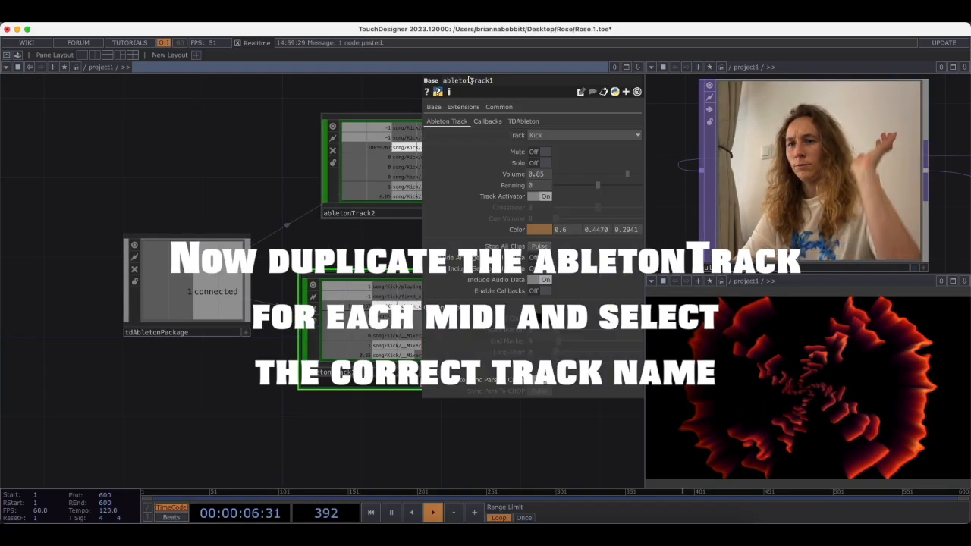
{"action": "left_click", "coordinate": [558, 135]}
{"action": "left_click", "coordinate": [538, 168]}
{"action": "key", "text": "p"}
- Paste a third abletonTrack component below the other two and show its parameters
{"action": "scroll", "coordinate": [352, 241], "scroll_direction": "down", "scroll_amount": 5}
{"action": "key", "text": "super+v"}
{"action": "left_click_drag", "start_coordinate": [397, 303], "coordinate": [372, 390]}
{"action": "key", "text": "p"}
{"action": "left_click", "coordinate": [558, 135]}
{"action": "scroll", "coordinate": [369, 243], "scroll_direction": "up", "scroll_amount": 5}
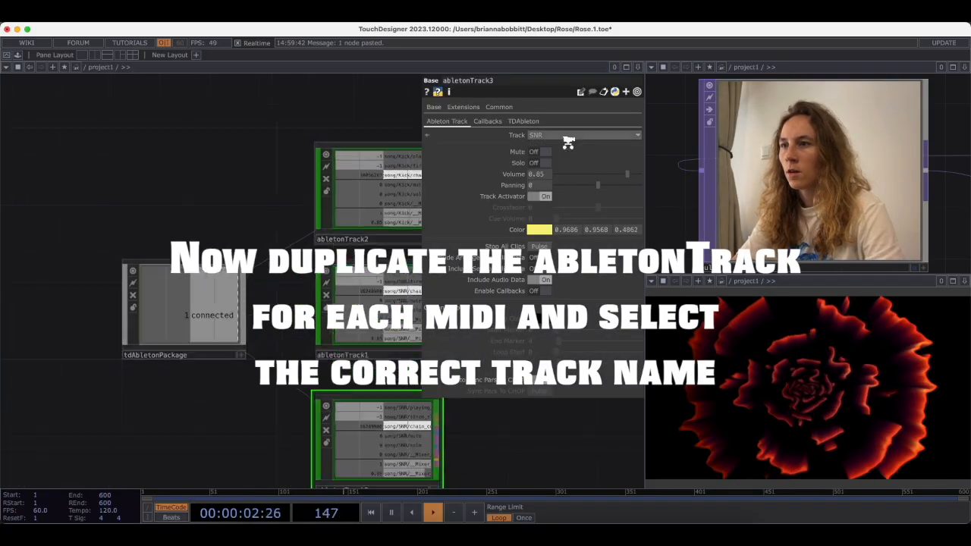
- Rename the third MIDI track FX in Ableton Live and set abletonTrack3's track to FX in TouchDesigner
{"action": "left_click", "coordinate": [562, 135]}
{"action": "key", "text": "super+Tab"}
{"action": "right_click", "coordinate": [428, 58]}
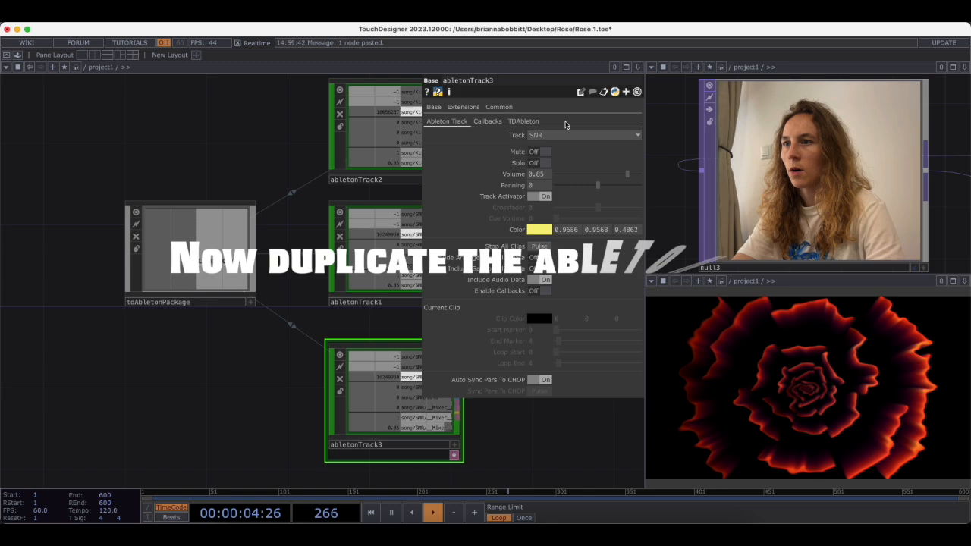
{"action": "left_click", "coordinate": [558, 136]}
{"action": "left_click", "coordinate": [536, 162]}
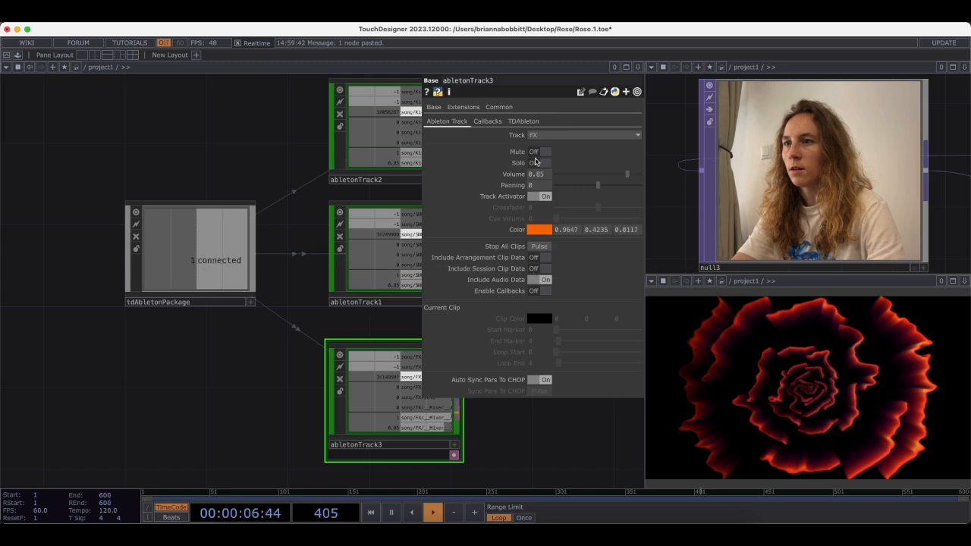
- Switch to Ableton Live and load a Drum Rack from the Drums library onto the Kick track
{"action": "key", "text": "p"}
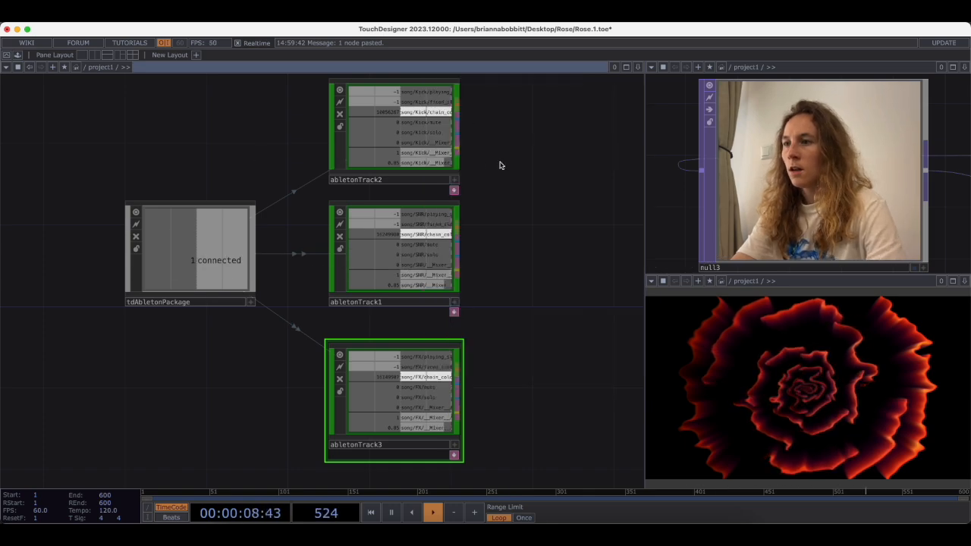
{"action": "scroll", "coordinate": [501, 162], "scroll_direction": "up", "scroll_amount": 3}
{"action": "left_click", "coordinate": [377, 197]}
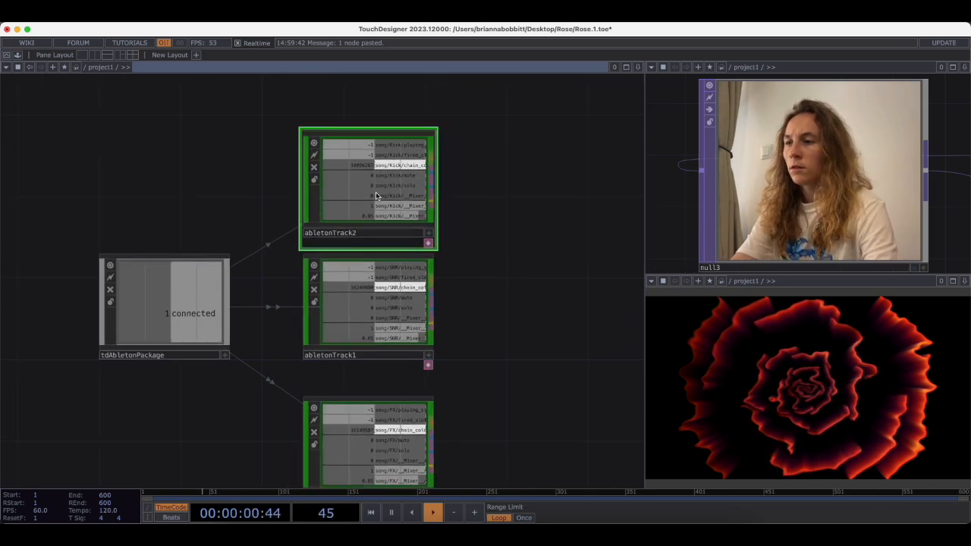
{"action": "scroll", "coordinate": [453, 223], "scroll_direction": "down", "scroll_amount": 2}
{"action": "left_click_drag", "start_coordinate": [507, 279], "coordinate": [506, 240]}
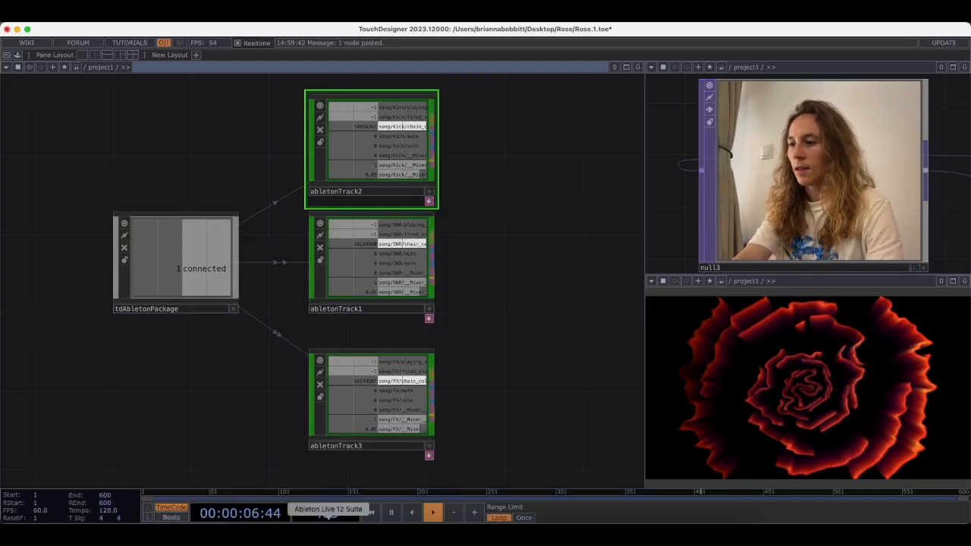
{"action": "left_click", "coordinate": [327, 516]}
{"action": "left_click", "coordinate": [157, 135]}
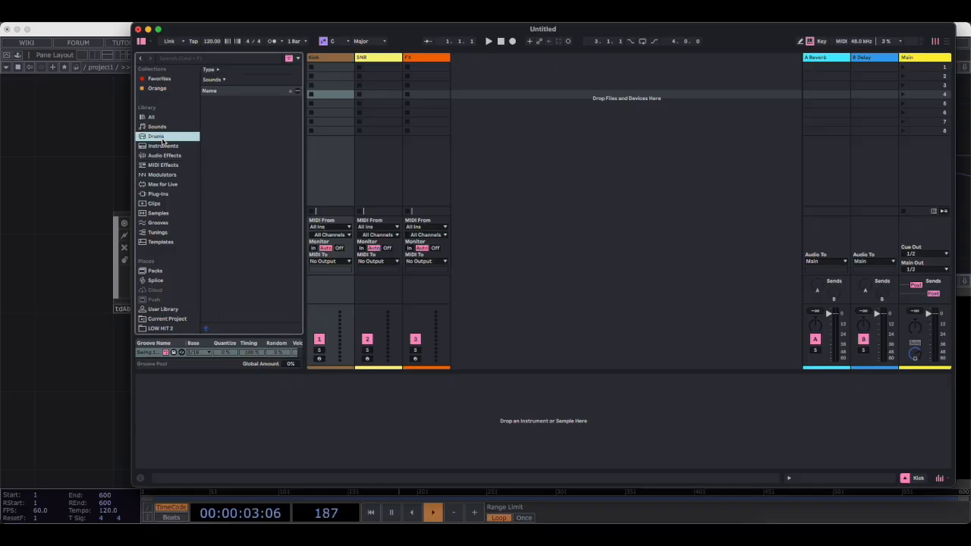
{"action": "left_click", "coordinate": [231, 99]}
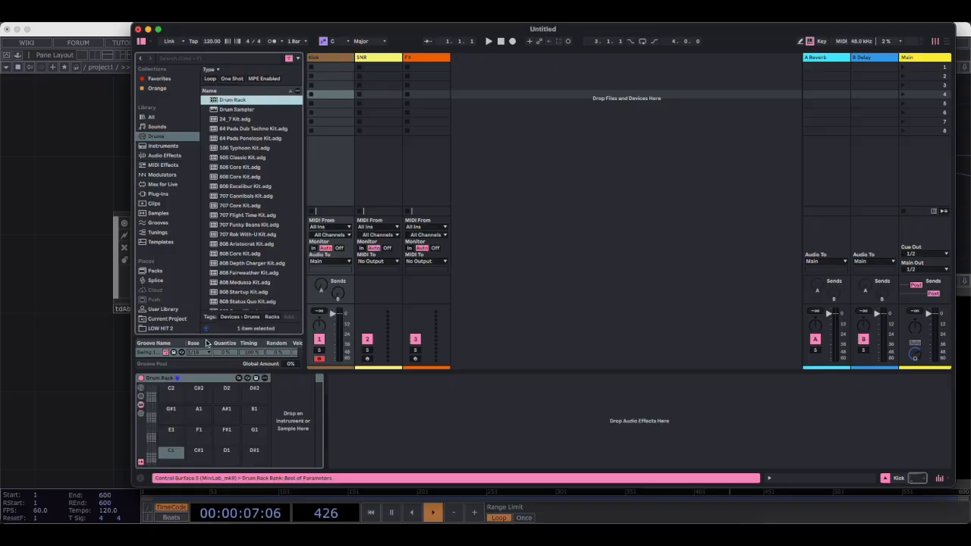
- Search the sample library for "kick" and load Kick XYXY.wav into a pad of the Kick track's Drum Rack
{"action": "left_click", "coordinate": [193, 59]}
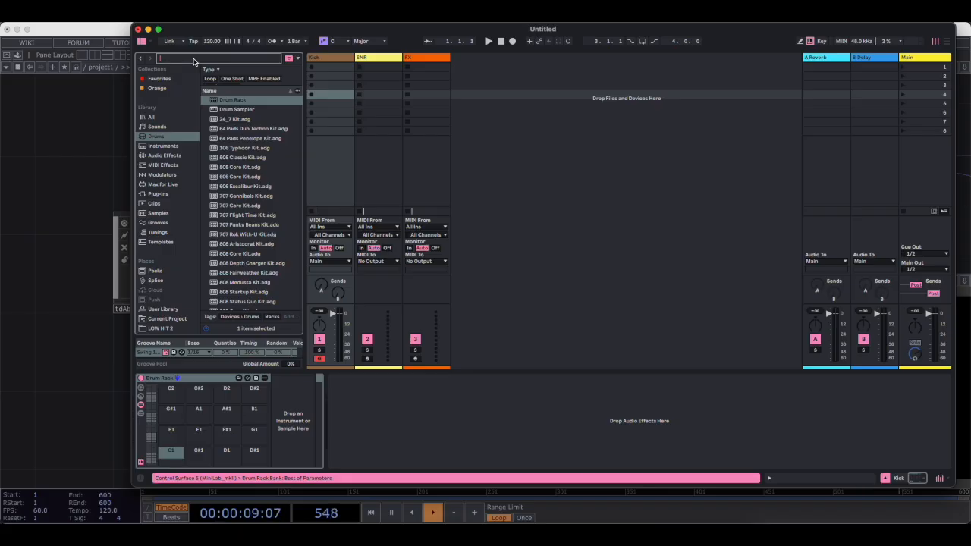
{"action": "type", "text": "ki"}
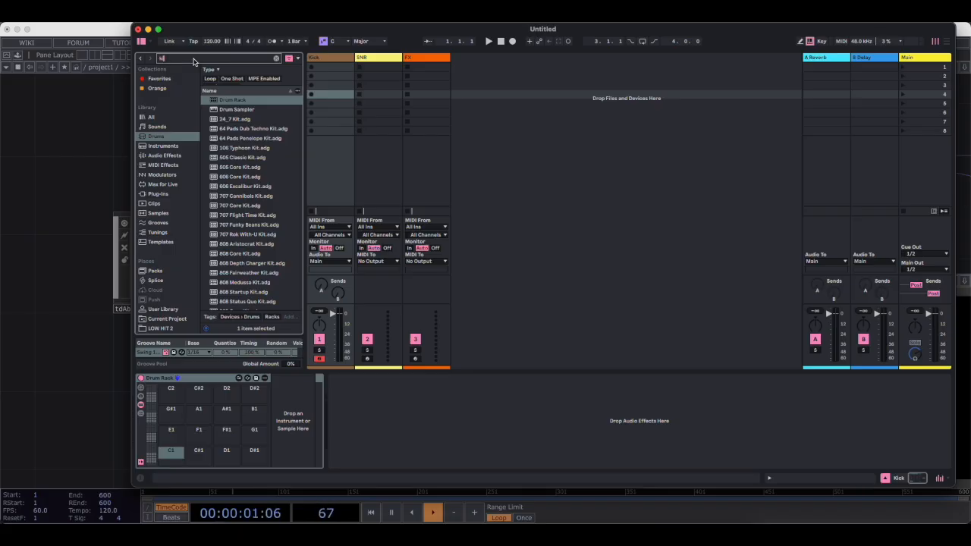
{"action": "type", "text": "ck"}
{"action": "left_click", "coordinate": [160, 212]}
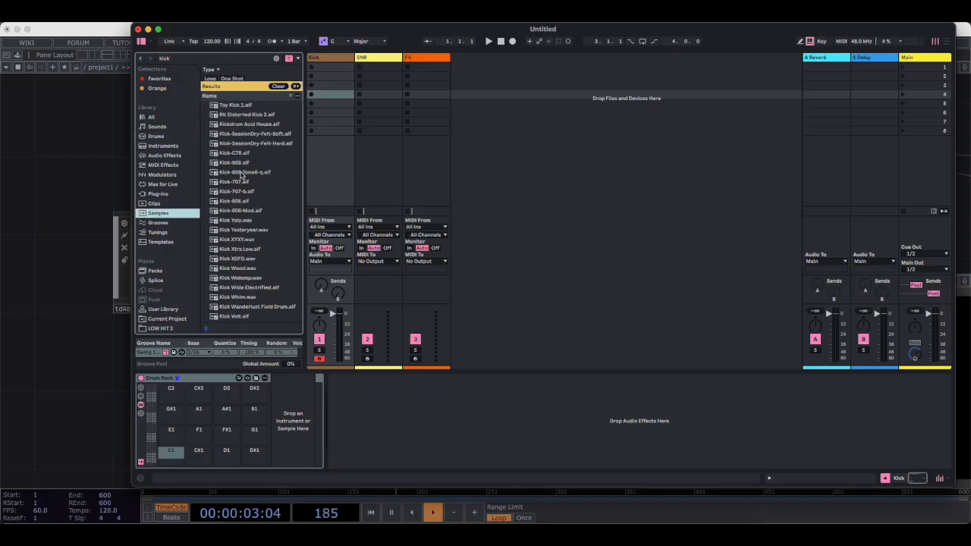
{"action": "left_click", "coordinate": [242, 174]}
{"action": "left_click", "coordinate": [242, 203]}
{"action": "left_click", "coordinate": [241, 242]}
{"action": "key", "text": "XF86AudioRaiseVolume"}
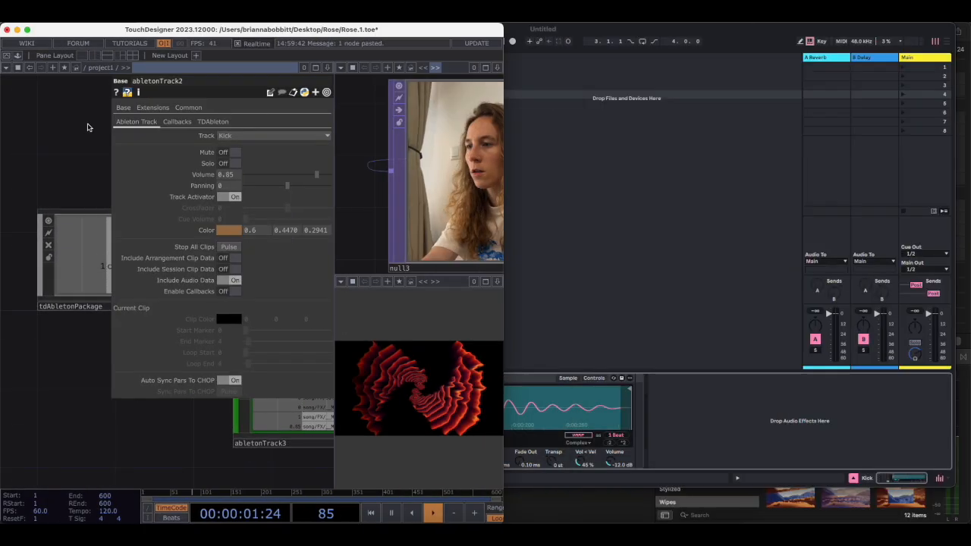
- Place Ableton Live beside TouchDesigner, trigger the Kick XYXY pad to check the signal in abletonTrack2, and return to full-width TouchDesigner
{"action": "double_click", "coordinate": [540, 32]}
{"action": "left_click_drag", "start_coordinate": [537, 35], "coordinate": [907, 34]}
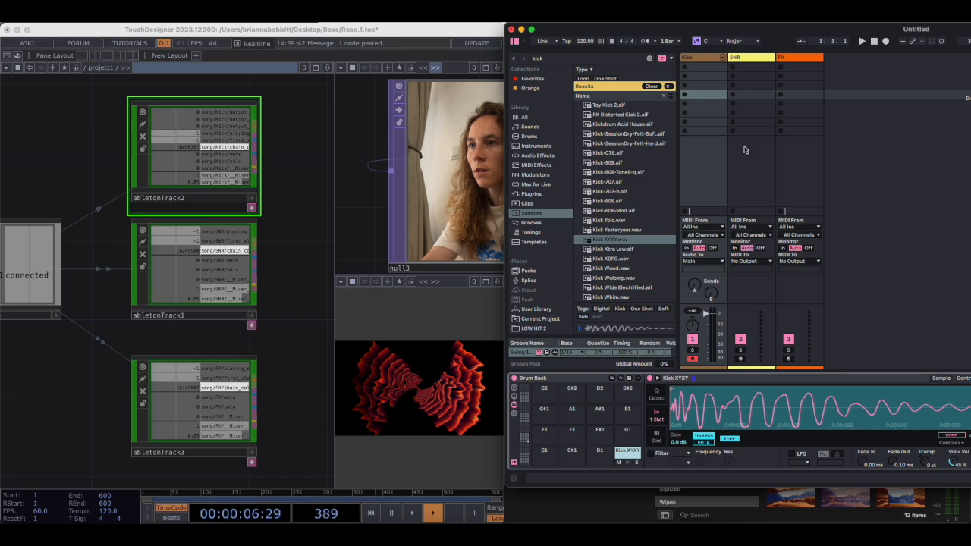
{"action": "left_click", "coordinate": [627, 456]}
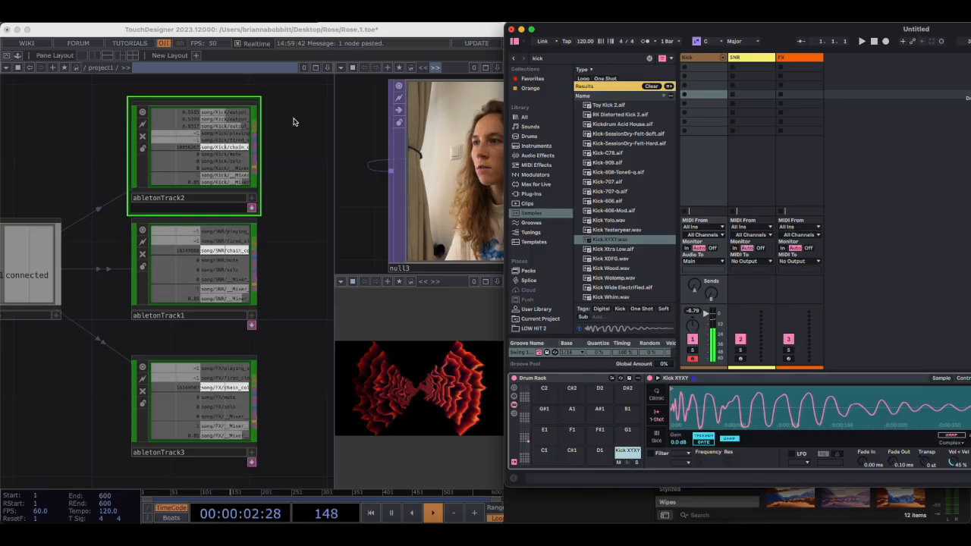
{"action": "left_click", "coordinate": [481, 25]}
{"action": "double_click", "coordinate": [492, 31]}
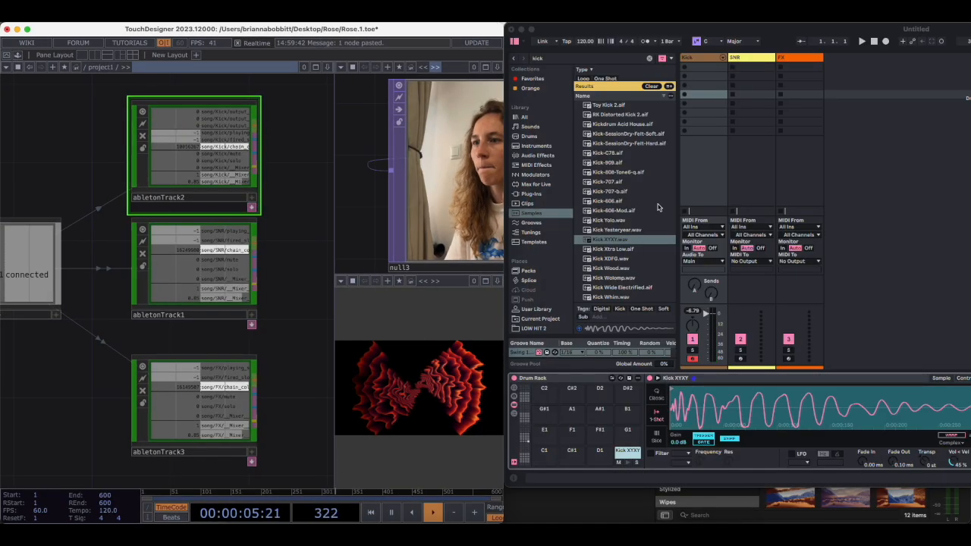
- Add a Select CHOP wired to the output of abletonTrack2
{"action": "scroll", "coordinate": [395, 147], "scroll_direction": "down", "scroll_amount": 5}
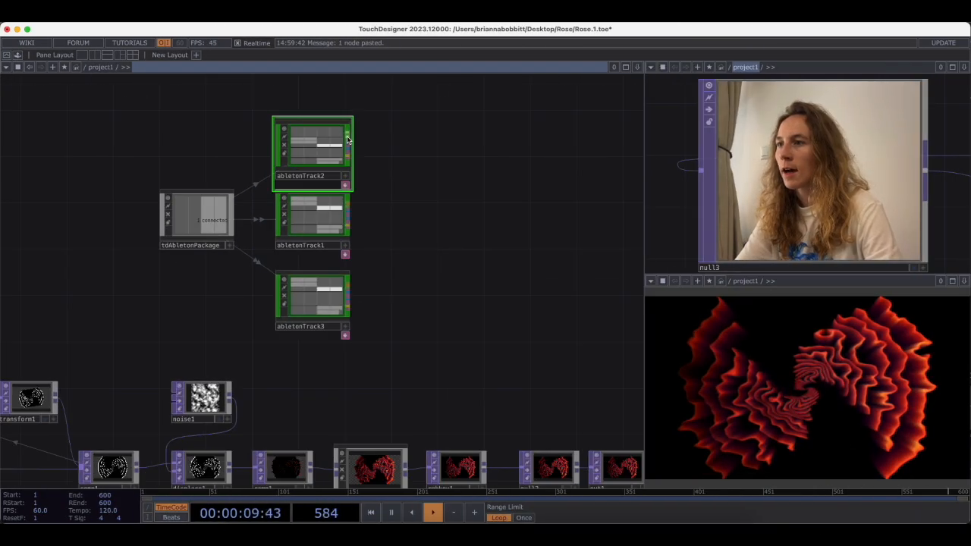
{"action": "key", "text": "Tab"}
{"action": "type", "text": "se"}
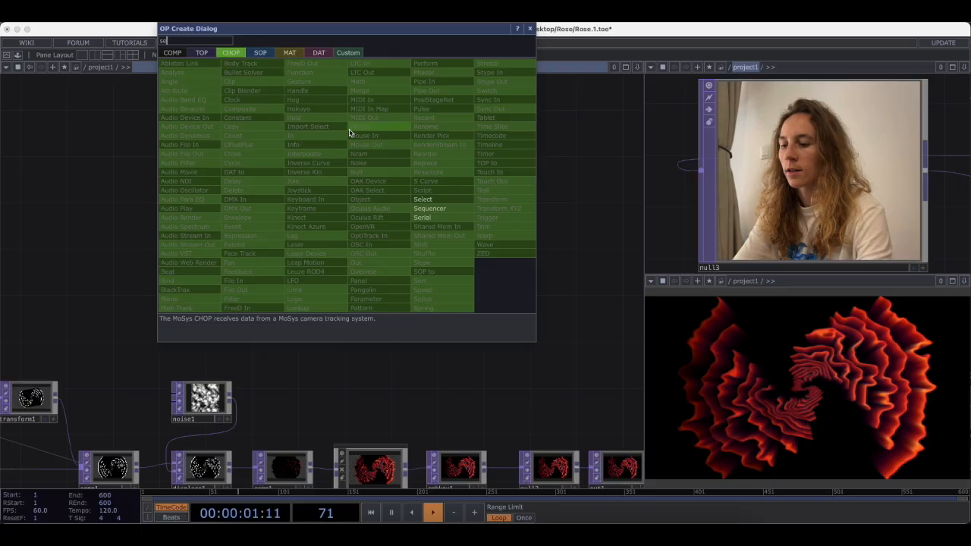
{"action": "left_click", "coordinate": [450, 200]}
{"action": "left_click", "coordinate": [427, 146]}
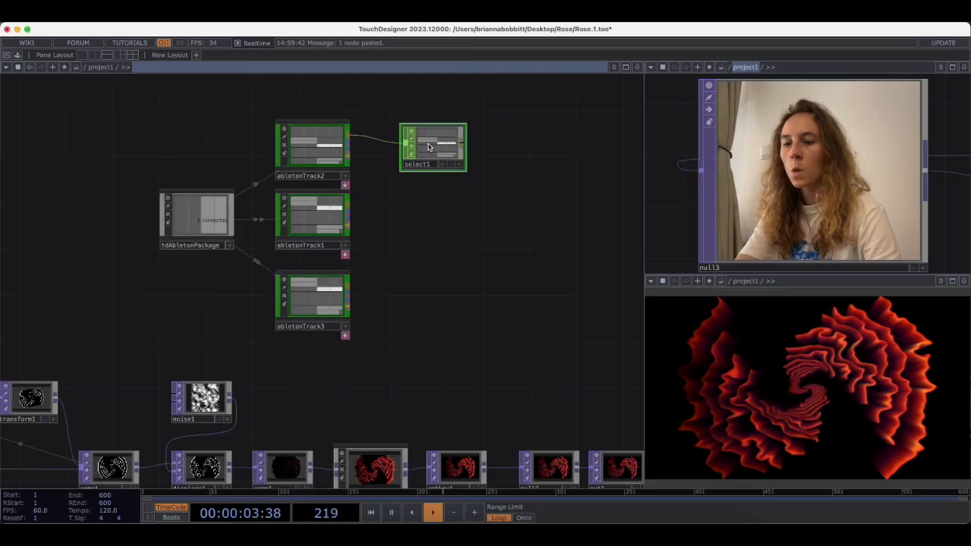
- Set the Channel Names of select1 to song/Kick/output_meter_left
{"action": "key", "text": "p"}
{"action": "left_click", "coordinate": [636, 133]}
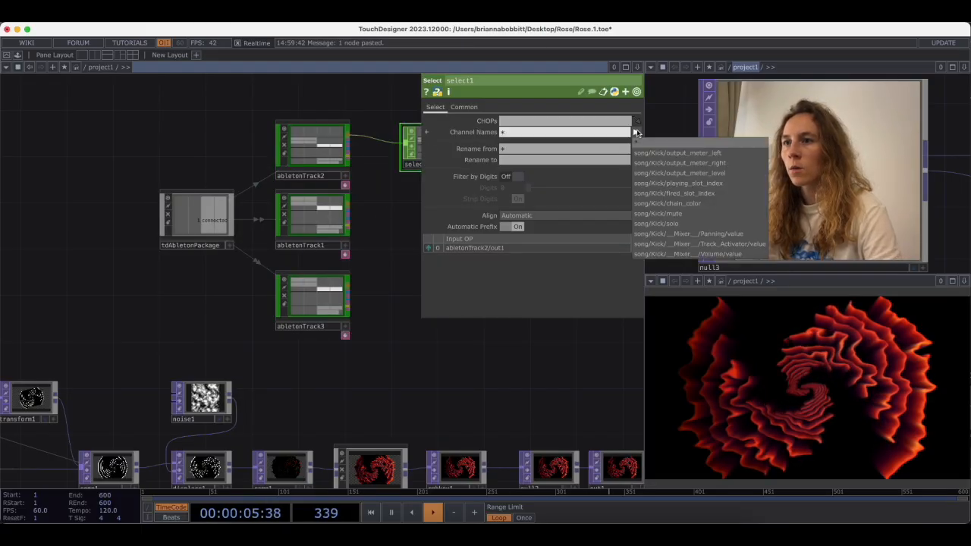
{"action": "left_click", "coordinate": [685, 154]}
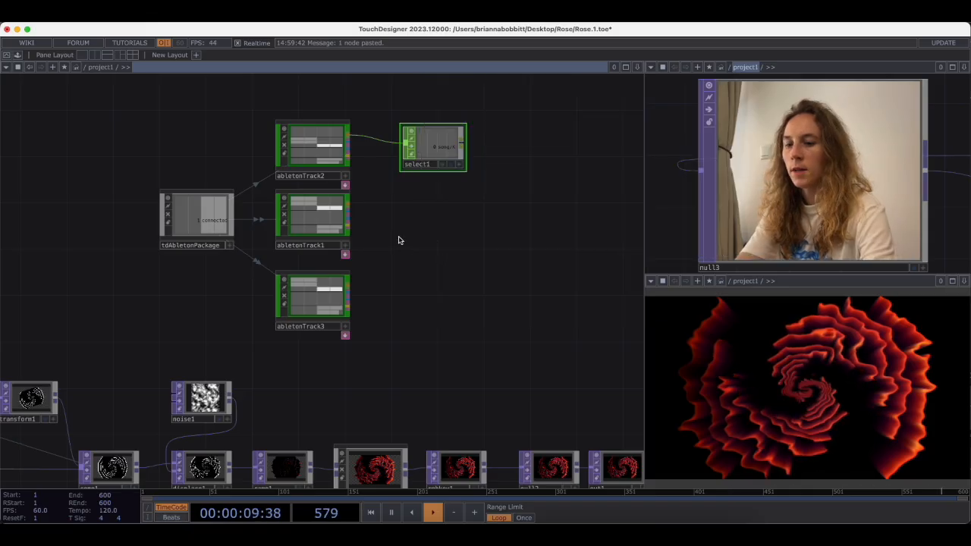
- Reposition select1 and add a Null CHOP wired to its output
{"action": "left_click_drag", "start_coordinate": [417, 303], "coordinate": [399, 308]}
{"action": "left_click_drag", "start_coordinate": [426, 142], "coordinate": [414, 154]}
{"action": "right_click", "coordinate": [434, 161]}
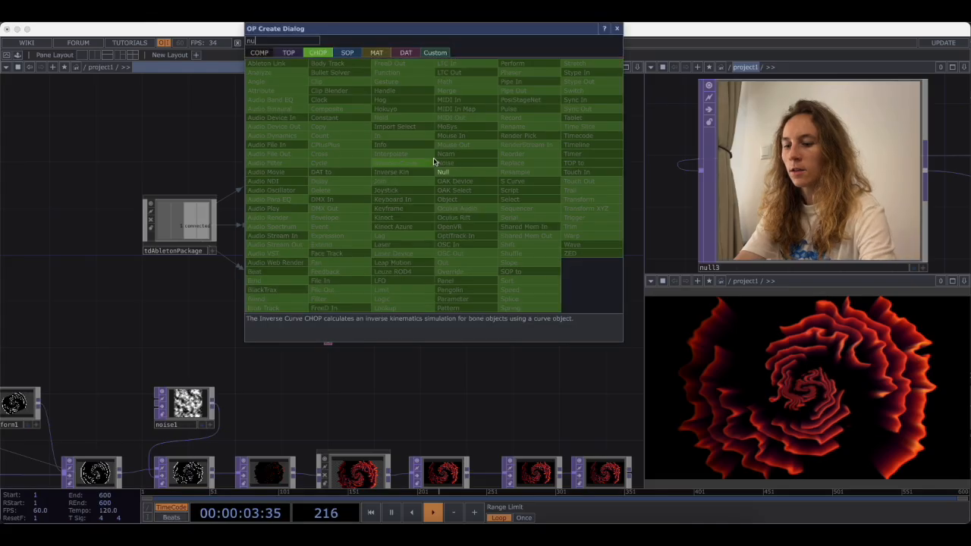
{"action": "left_click", "coordinate": [445, 173]}
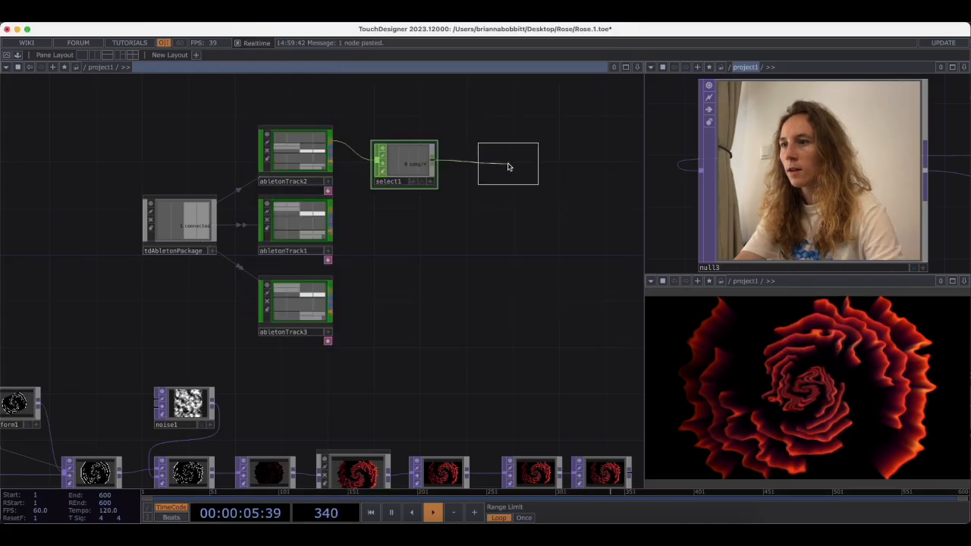
{"action": "left_click", "coordinate": [509, 167]}
{"action": "scroll", "coordinate": [508, 163], "scroll_direction": "up", "scroll_amount": 1}
{"action": "left_click_drag", "start_coordinate": [508, 164], "coordinate": [493, 170]}
- Open the parameters of transform1 in the rose's feedback chain
{"action": "left_click_drag", "start_coordinate": [447, 308], "coordinate": [481, 277]}
{"action": "scroll", "coordinate": [481, 278], "scroll_direction": "down", "scroll_amount": 3}
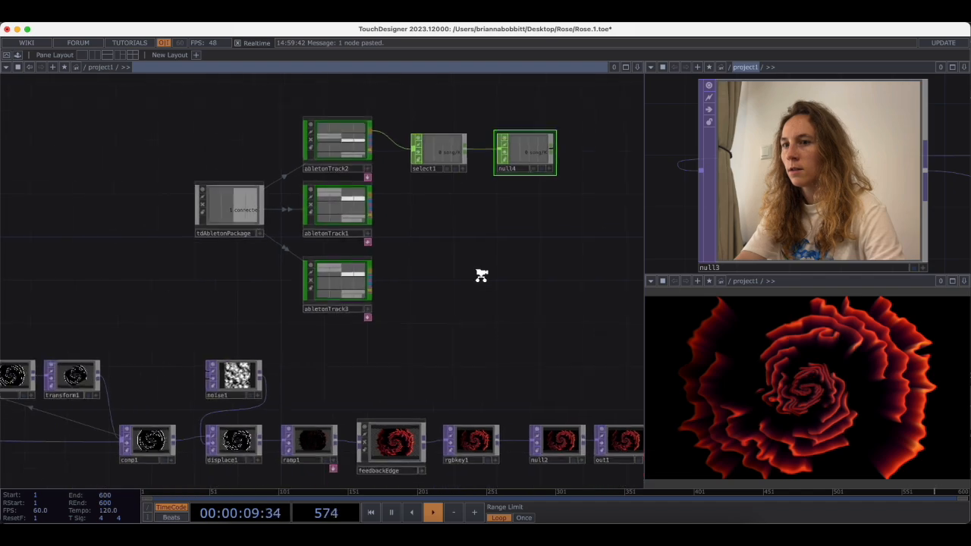
{"action": "scroll", "coordinate": [546, 165], "scroll_direction": "up", "scroll_amount": 2}
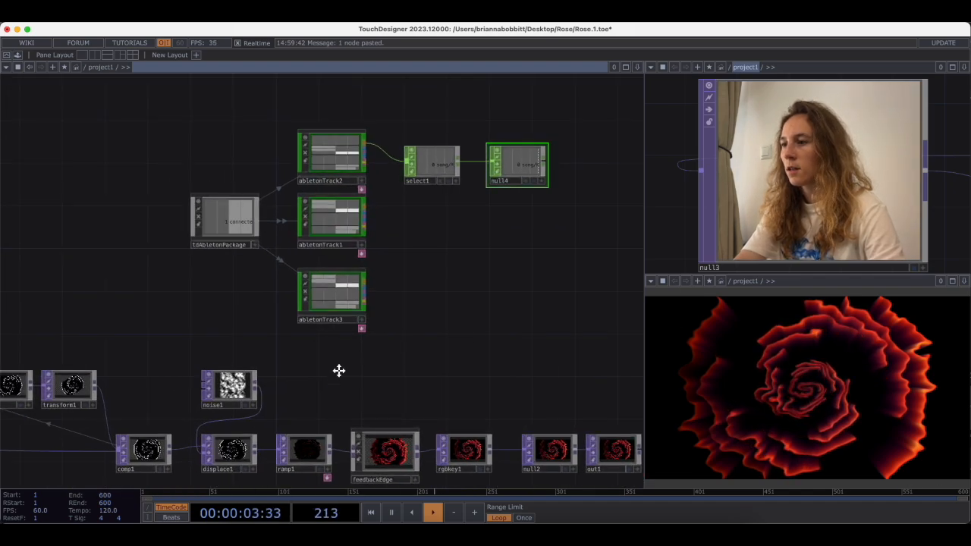
{"action": "scroll", "coordinate": [397, 346], "scroll_direction": "down", "scroll_amount": 3}
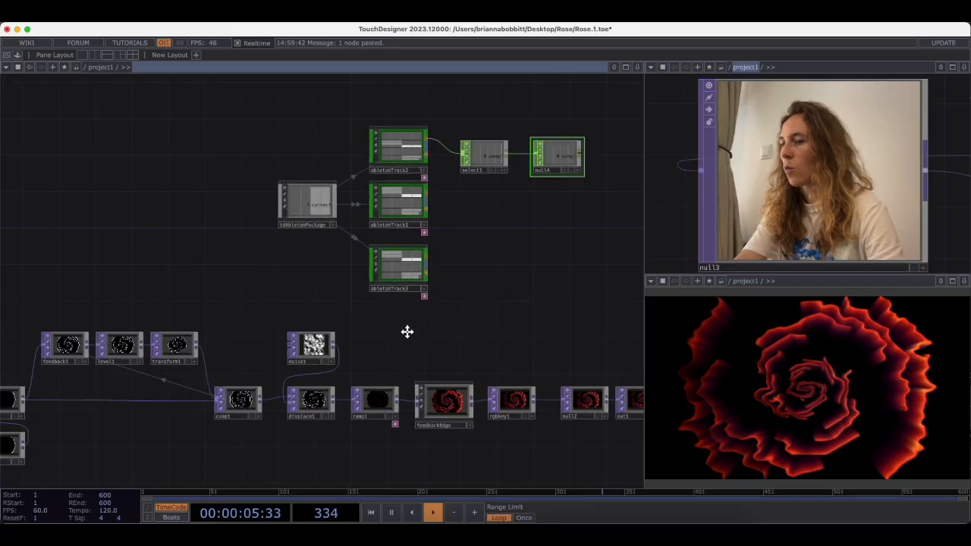
{"action": "left_click_drag", "start_coordinate": [408, 331], "coordinate": [424, 309]}
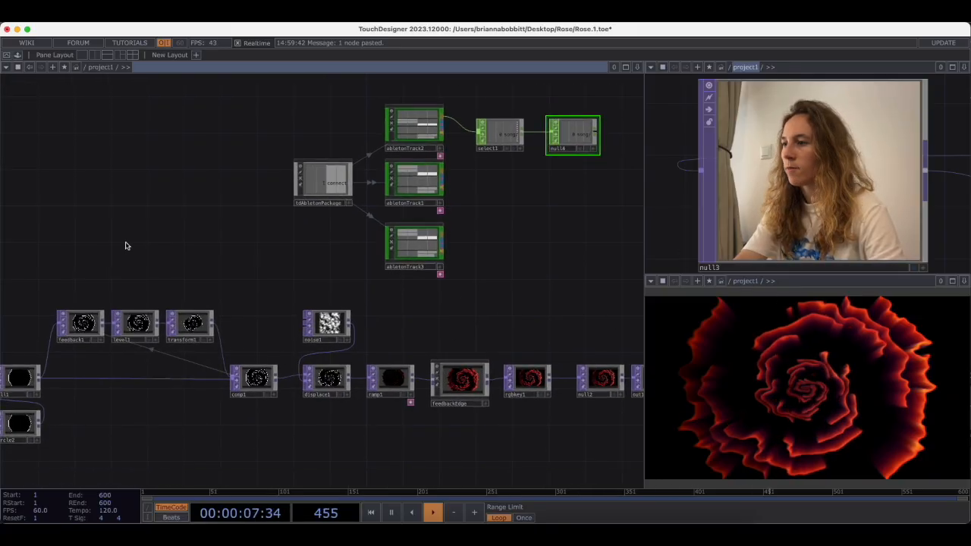
{"action": "left_click_drag", "start_coordinate": [127, 246], "coordinate": [217, 236]}
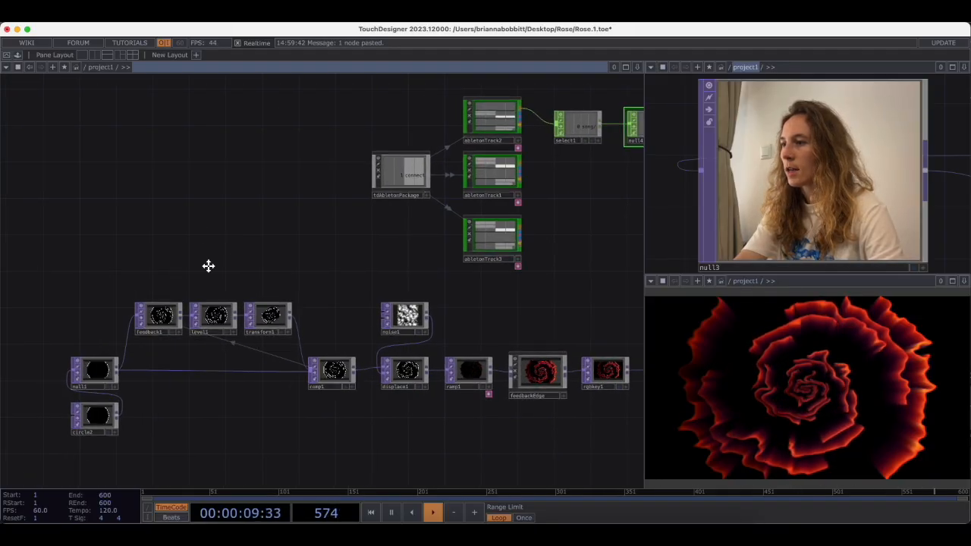
{"action": "scroll", "coordinate": [209, 265], "scroll_direction": "left", "scroll_amount": 3}
{"action": "scroll", "coordinate": [210, 264], "scroll_direction": "down", "scroll_amount": 1}
{"action": "left_click", "coordinate": [282, 310]}
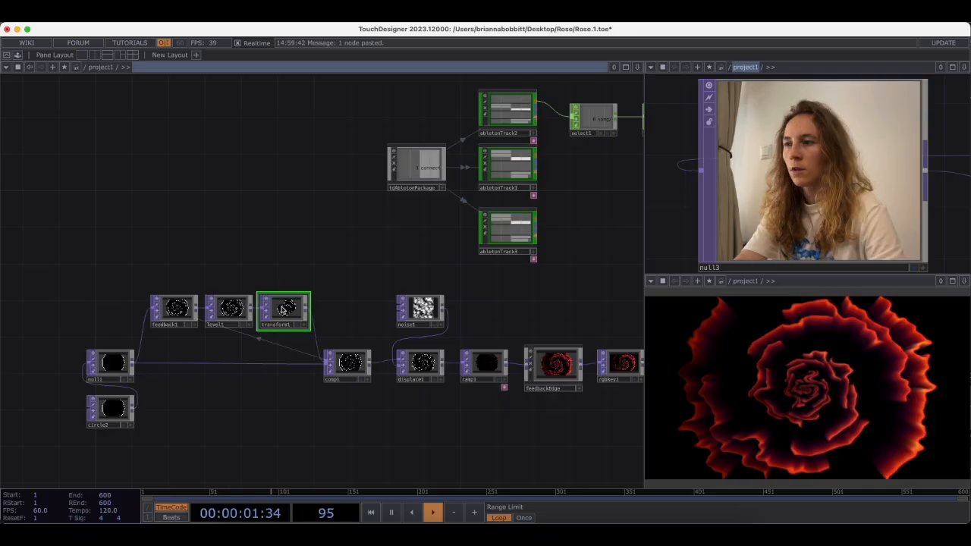
{"action": "key", "text": "p"}
- Link transform1's Rotate to null4's song/Kick/output_meter_left channel as a CHOP Reference and show the resulting expression
{"action": "scroll", "coordinate": [584, 284], "scroll_direction": "right", "scroll_amount": 10}
{"action": "scroll", "coordinate": [584, 283], "scroll_direction": "up", "scroll_amount": 4}
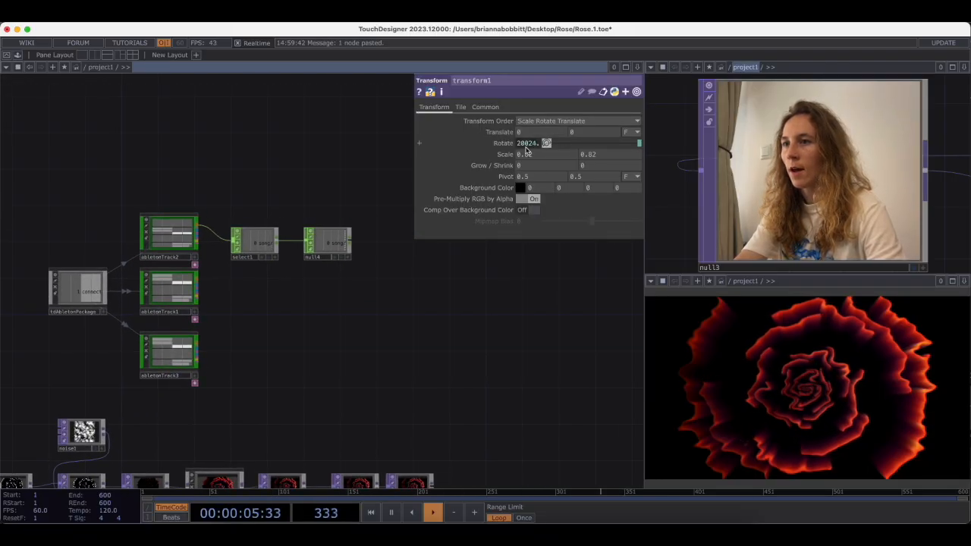
{"action": "scroll", "coordinate": [355, 286], "scroll_direction": "up", "scroll_amount": 3}
{"action": "scroll", "coordinate": [340, 325], "scroll_direction": "up", "scroll_amount": 3}
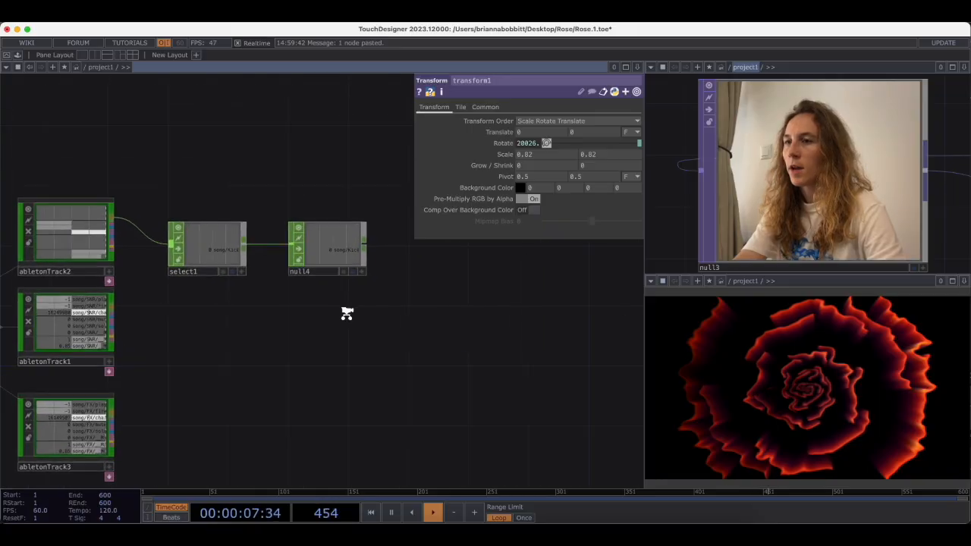
{"action": "scroll", "coordinate": [349, 236], "scroll_direction": "up", "scroll_amount": 3}
{"action": "left_click", "coordinate": [364, 268]}
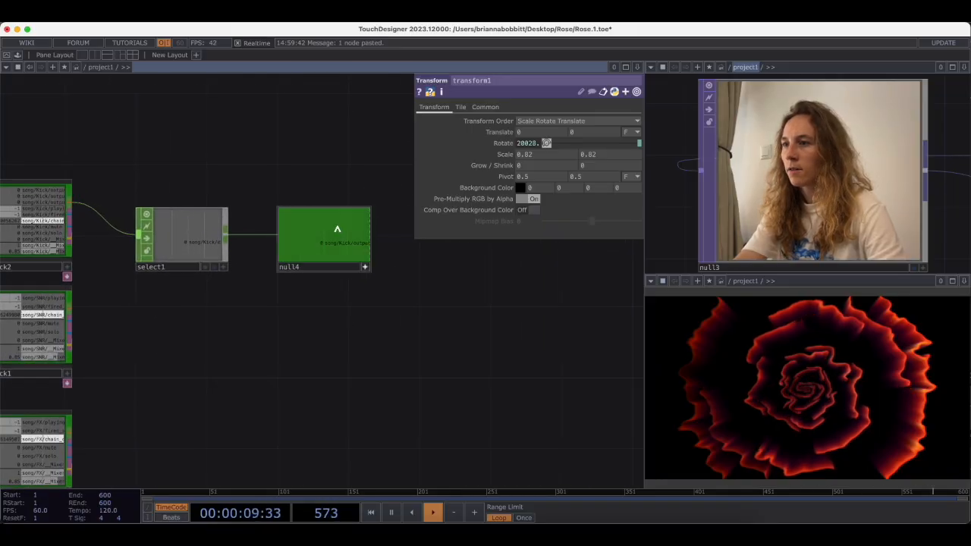
{"action": "left_click_drag", "start_coordinate": [337, 228], "coordinate": [533, 142]}
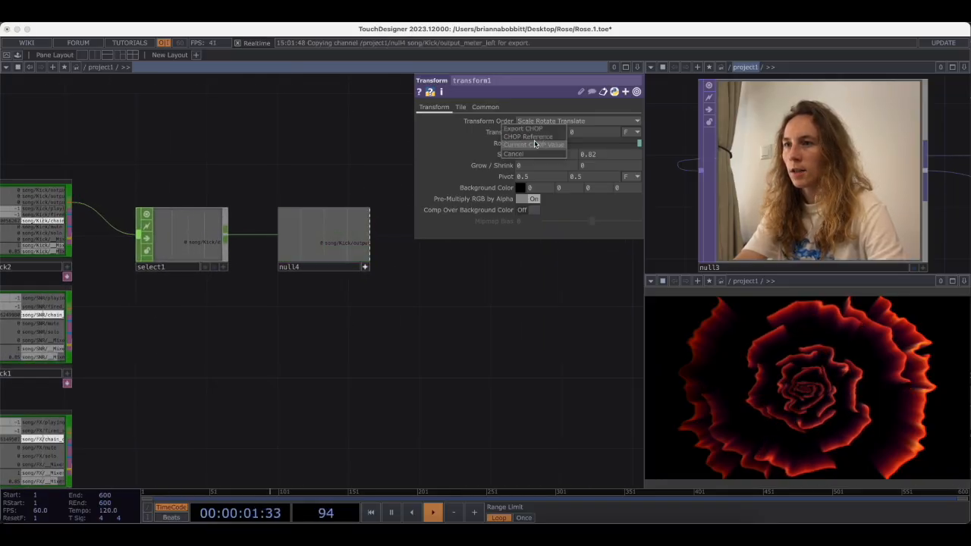
{"action": "left_click", "coordinate": [535, 137]}
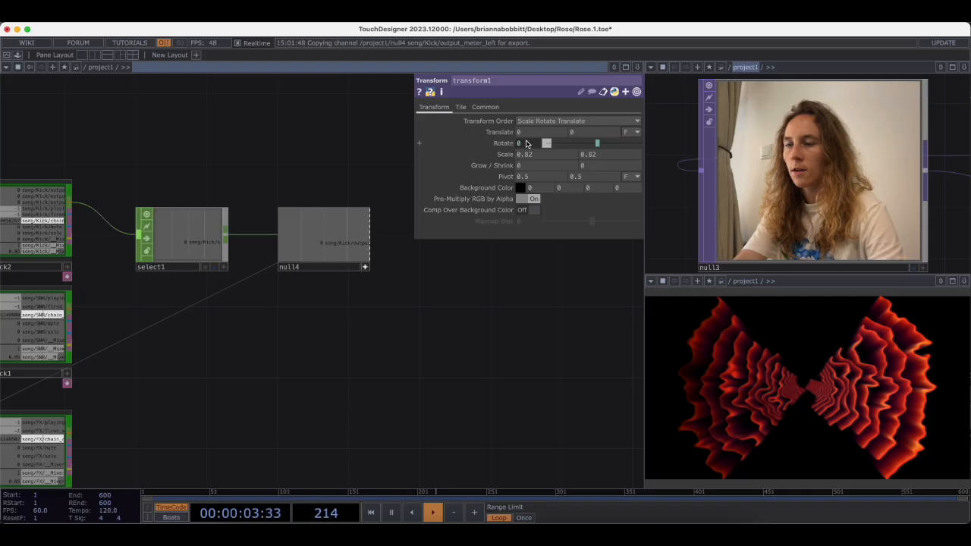
{"action": "left_click", "coordinate": [526, 144]}
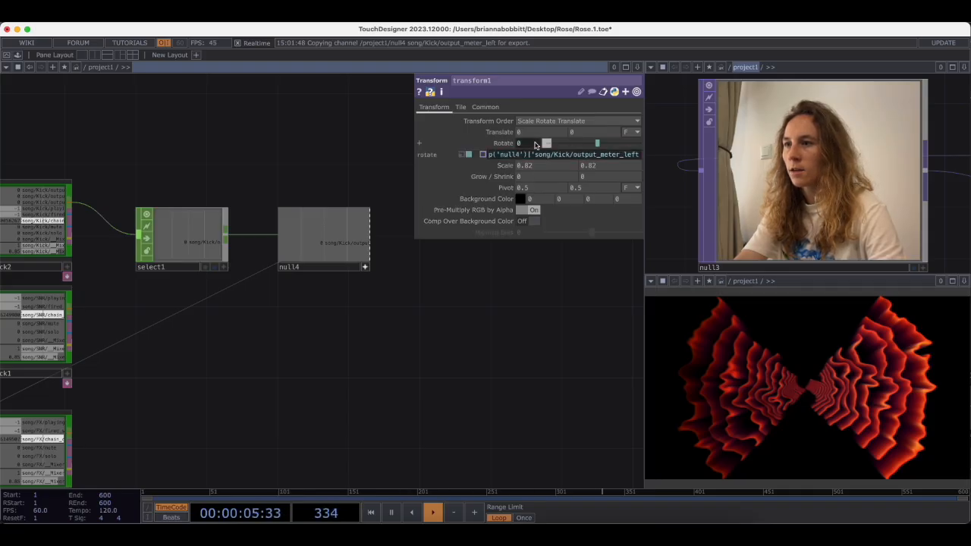
- Insert a Count CHOP between select1 and null4, repositioning null4 to make room and keep the chain compact
{"action": "left_click", "coordinate": [365, 266]}
{"action": "left_click_drag", "start_coordinate": [329, 220], "coordinate": [429, 226]}
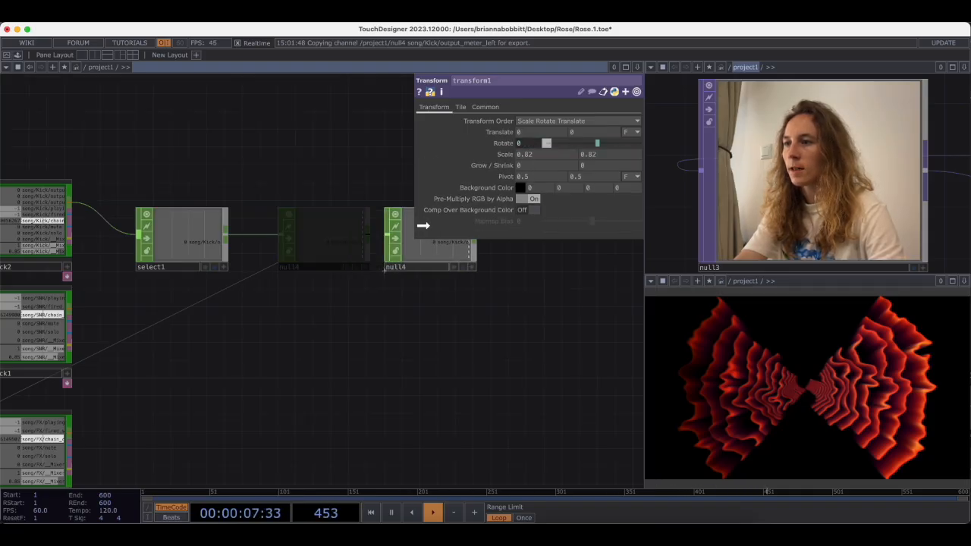
{"action": "scroll", "coordinate": [336, 351], "scroll_direction": "down", "scroll_amount": 5}
{"action": "left_click_drag", "start_coordinate": [388, 297], "coordinate": [516, 298]}
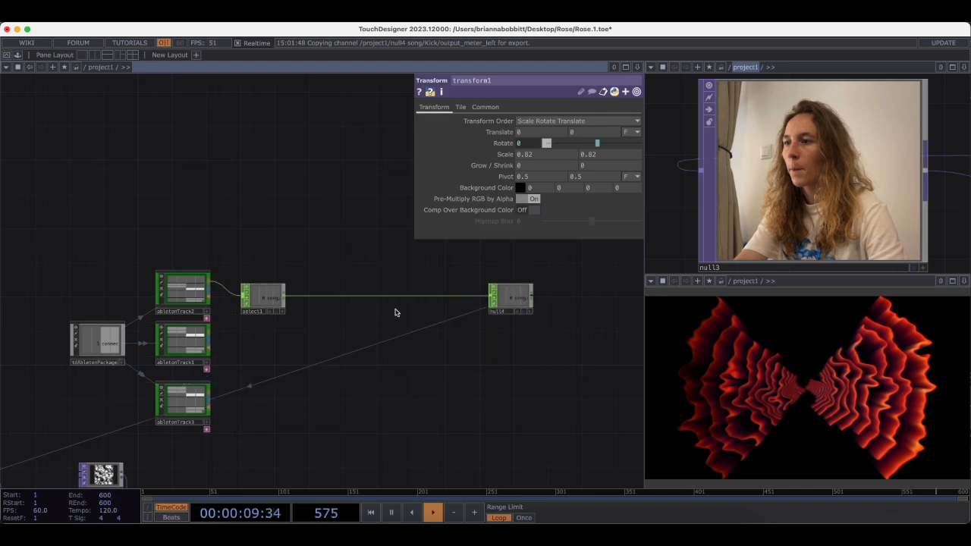
{"action": "right_click", "coordinate": [353, 297]}
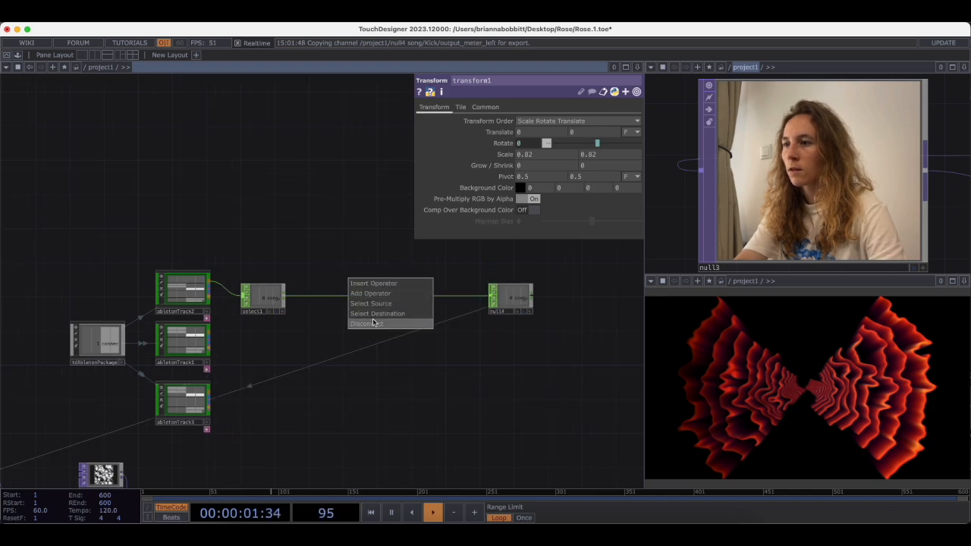
{"action": "left_click", "coordinate": [379, 283]}
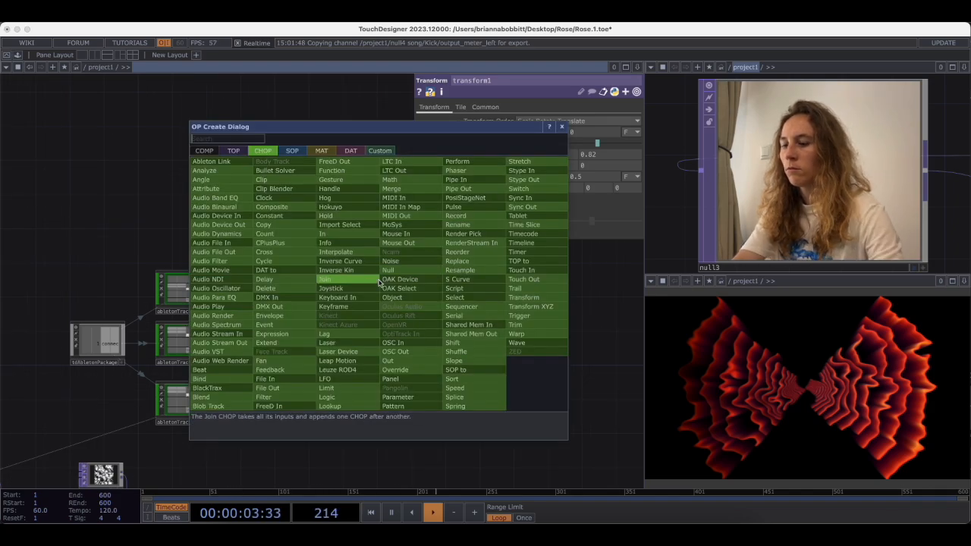
{"action": "left_click", "coordinate": [281, 234]}
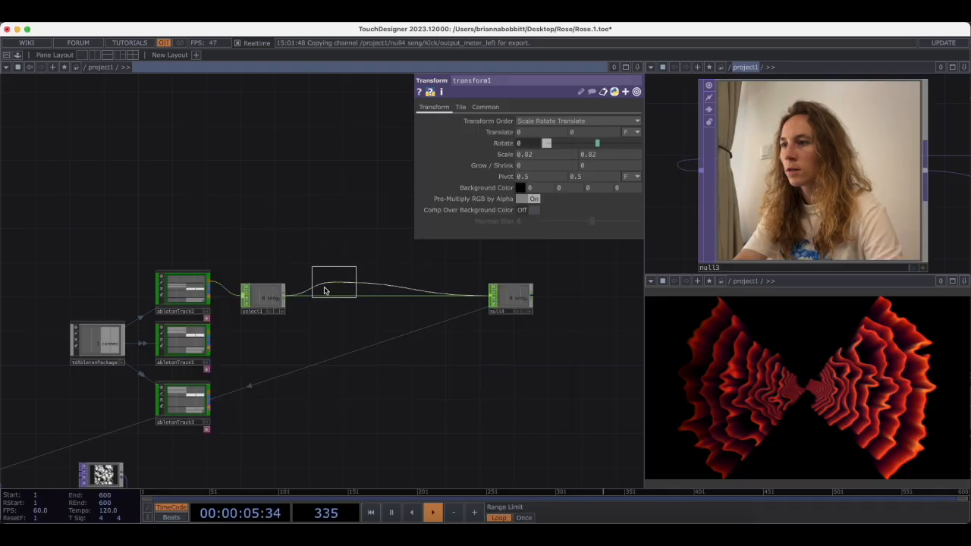
{"action": "left_click", "coordinate": [307, 298]}
{"action": "left_click_drag", "start_coordinate": [505, 298], "coordinate": [385, 299]}
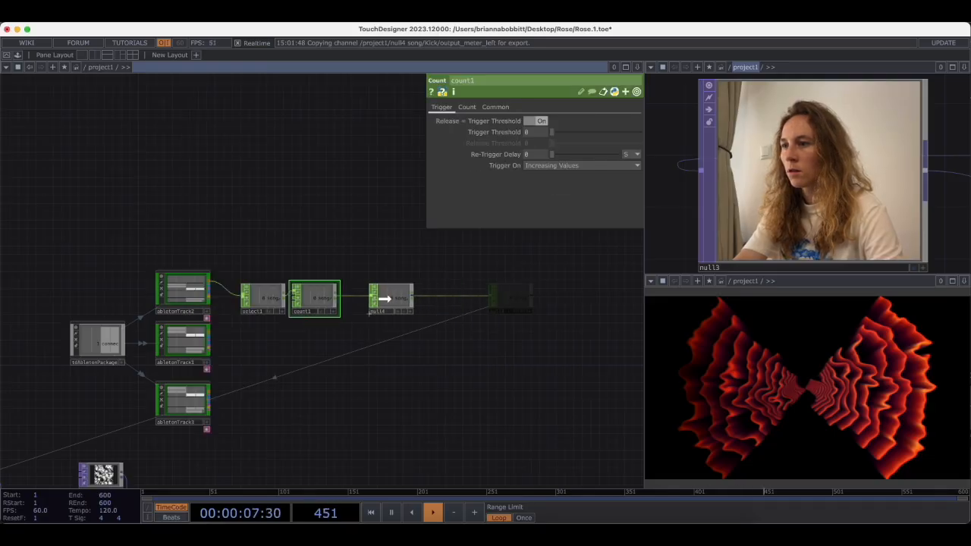
- Place Ableton Live beside TouchDesigner and play the Kick XYXY pad several times to check count1's response
{"action": "scroll", "coordinate": [481, 266], "scroll_direction": "up", "scroll_amount": 3}
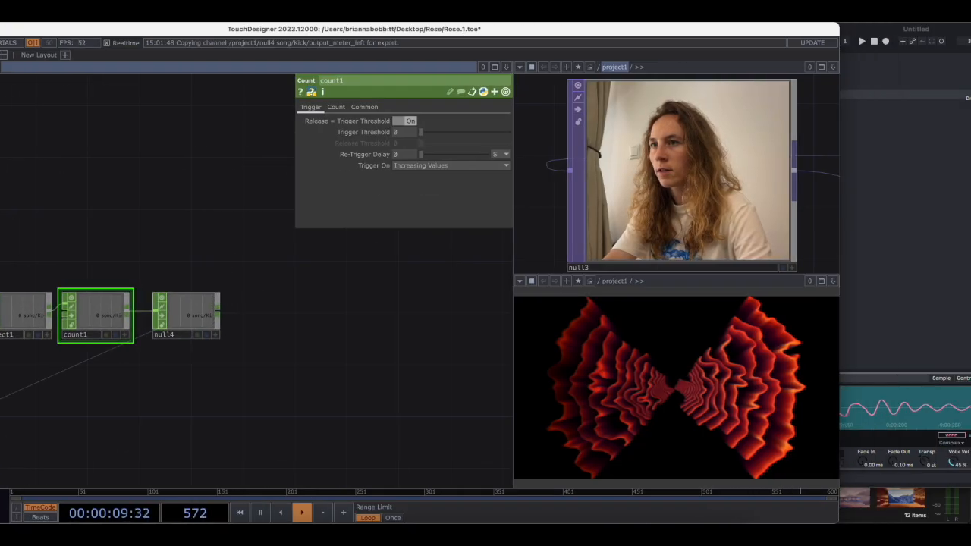
{"action": "left_click", "coordinate": [866, 29]}
{"action": "left_click_drag", "start_coordinate": [547, 29], "coordinate": [697, 29]}
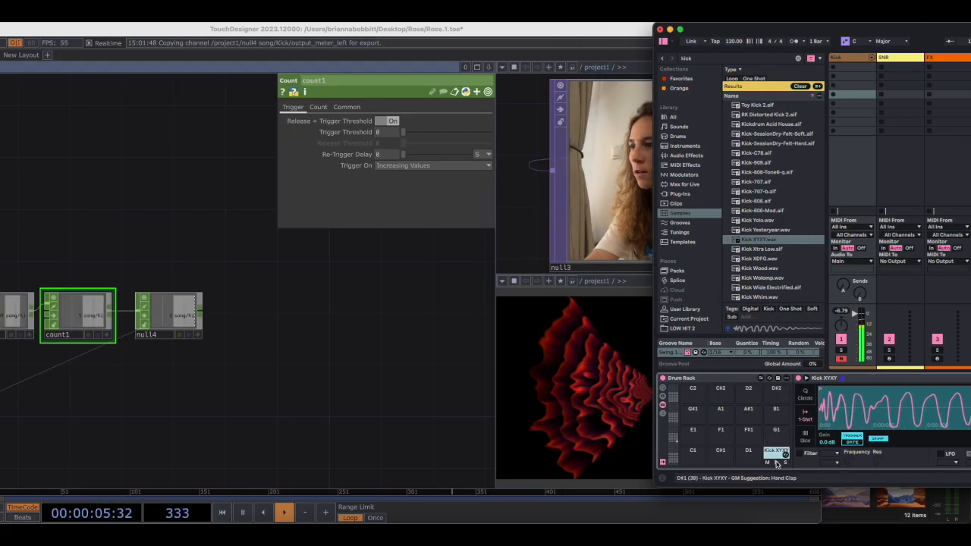
{"action": "left_click_drag", "start_coordinate": [188, 29], "coordinate": [242, 29]}
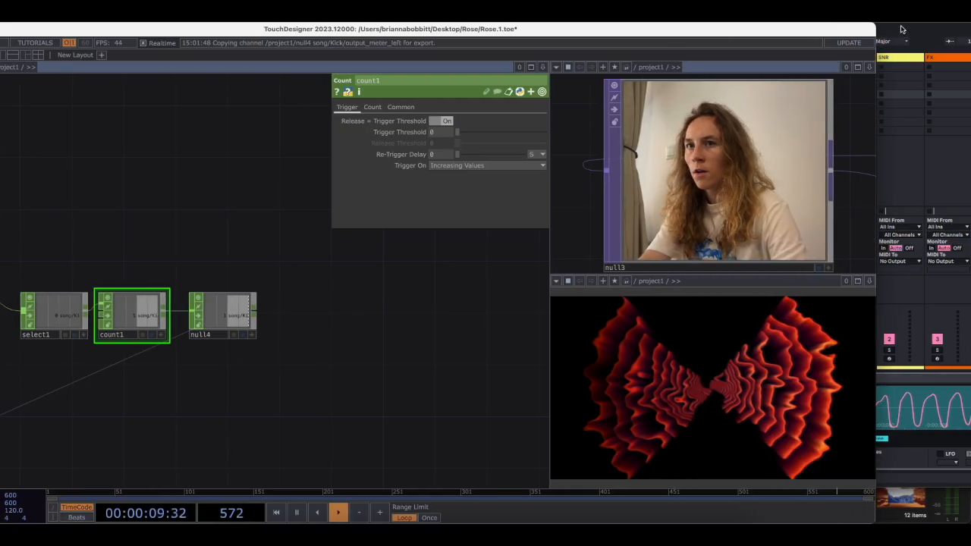
{"action": "left_click", "coordinate": [903, 29]}
{"action": "left_click", "coordinate": [776, 463]}
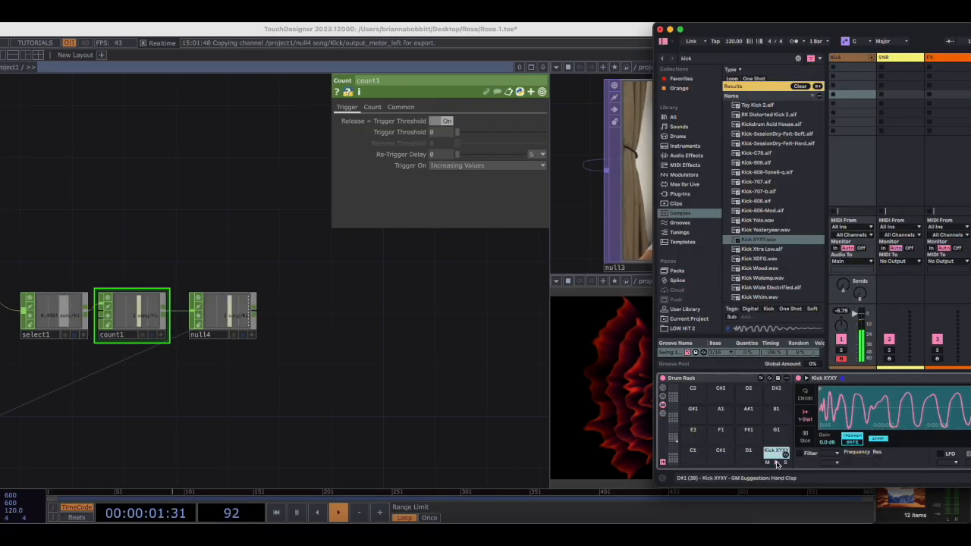
{"action": "left_click", "coordinate": [776, 463]}
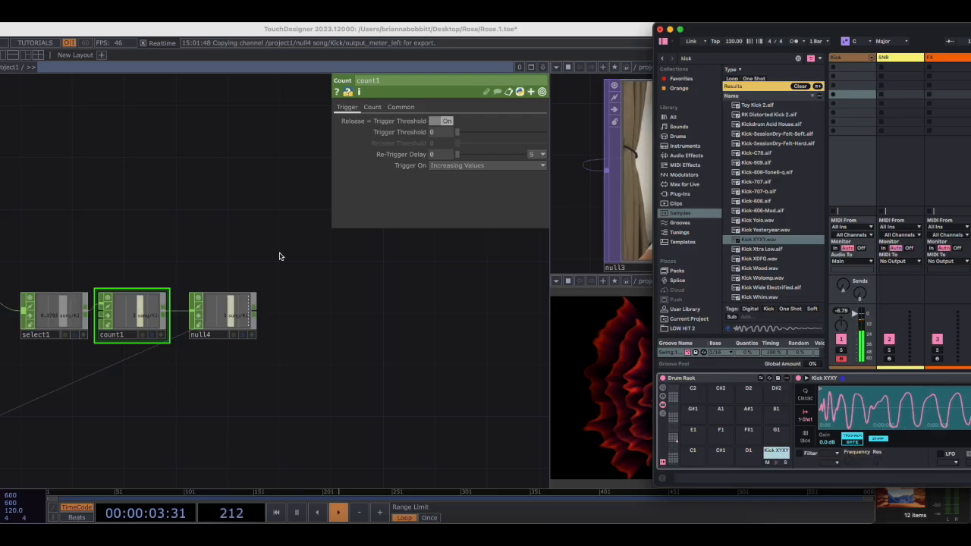
{"action": "left_click", "coordinate": [779, 463]}
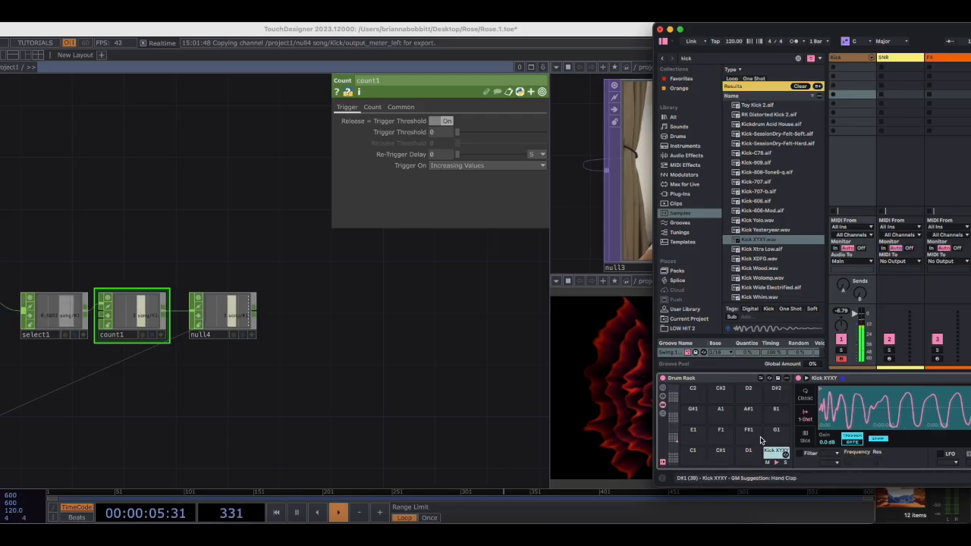
- Switch back to TouchDesigner and open the parameters of transform1 in the rose's feedback chain
{"action": "left_click", "coordinate": [394, 30]}
{"action": "left_click_drag", "start_coordinate": [394, 31], "coordinate": [495, 31]}
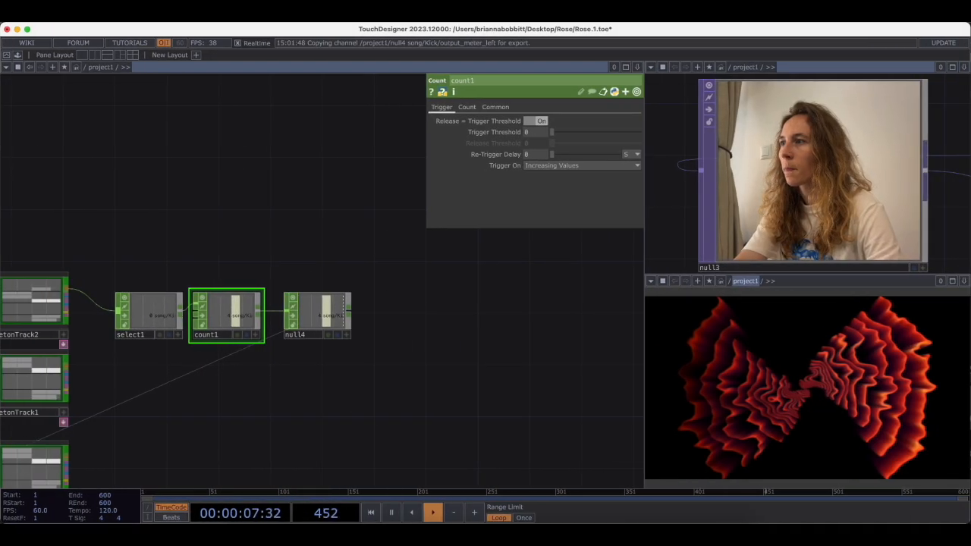
{"action": "scroll", "coordinate": [330, 393], "scroll_direction": "down", "scroll_amount": 3}
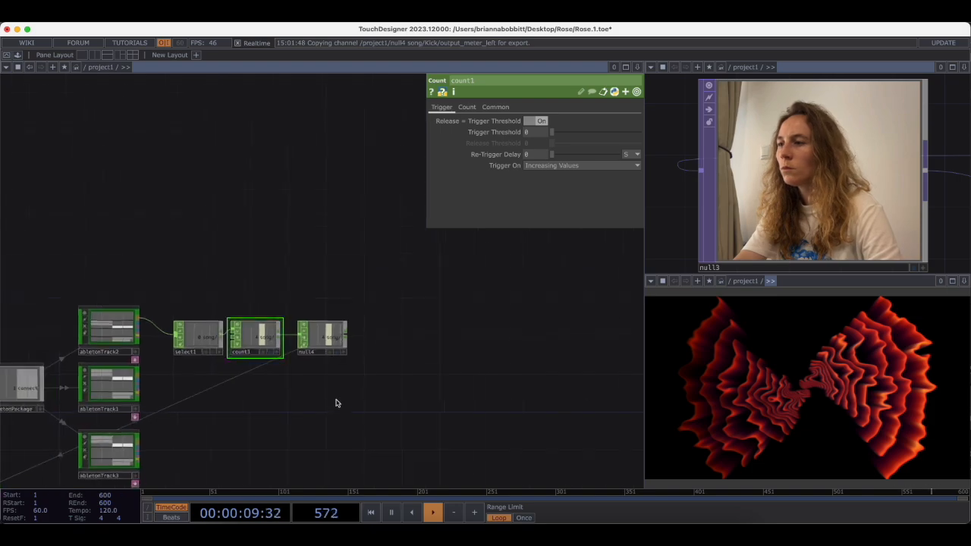
{"action": "scroll", "coordinate": [336, 403], "scroll_direction": "down", "scroll_amount": 5}
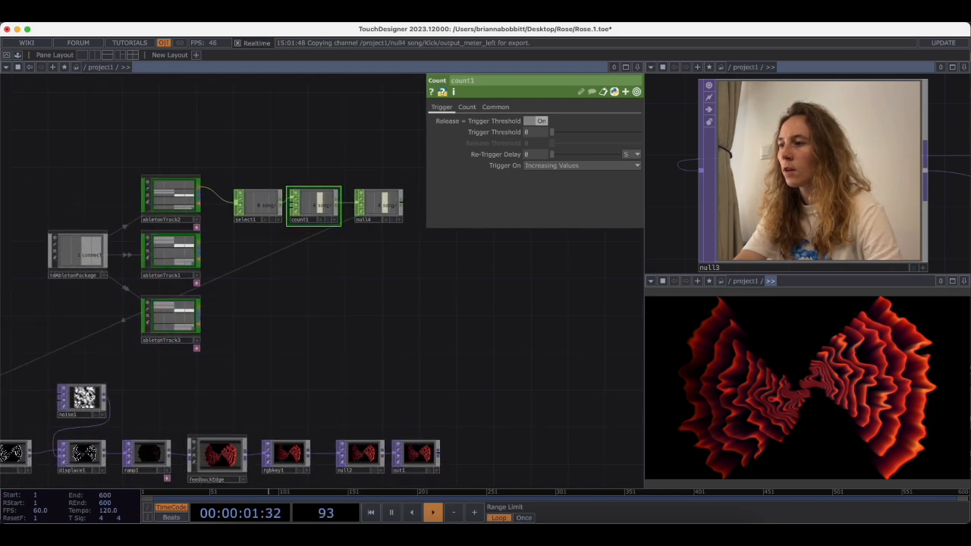
{"action": "left_click_drag", "start_coordinate": [213, 394], "coordinate": [388, 387]}
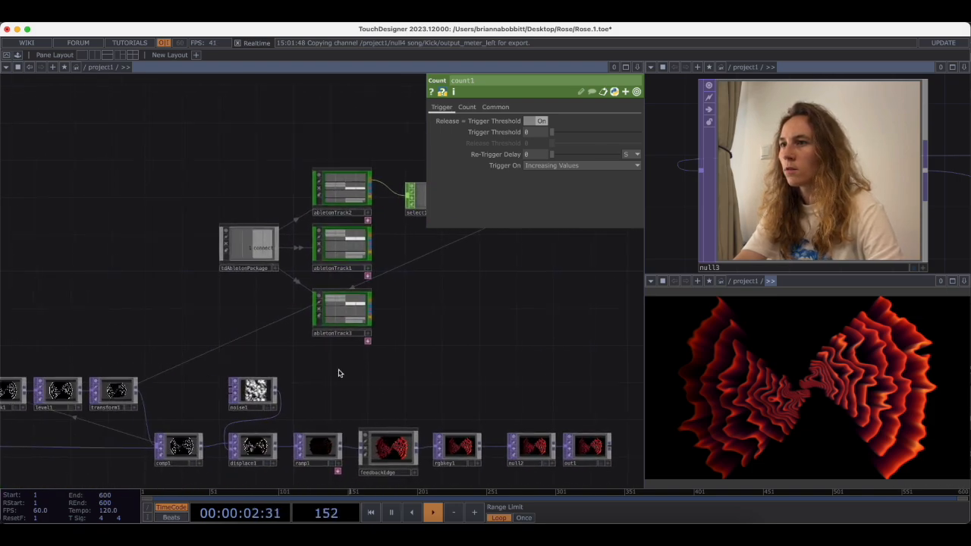
{"action": "left_click", "coordinate": [118, 395]}
- Multiply transform1's Rotate expression for null4's song/Kick/output_meter_left channel by 10
{"action": "left_click_drag", "start_coordinate": [447, 341], "coordinate": [287, 394]}
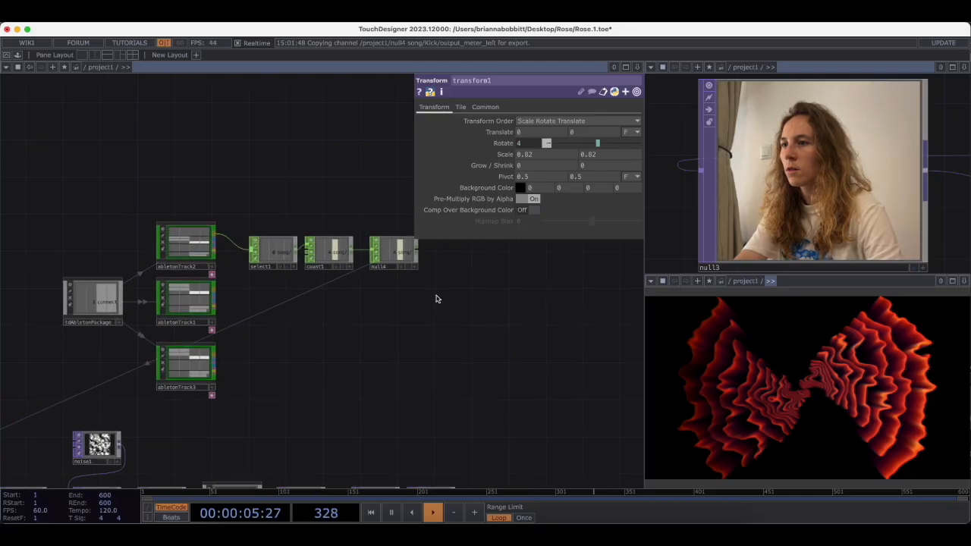
{"action": "scroll", "coordinate": [437, 298], "scroll_direction": "up", "scroll_amount": 5}
{"action": "left_click_drag", "start_coordinate": [439, 297], "coordinate": [357, 335]}
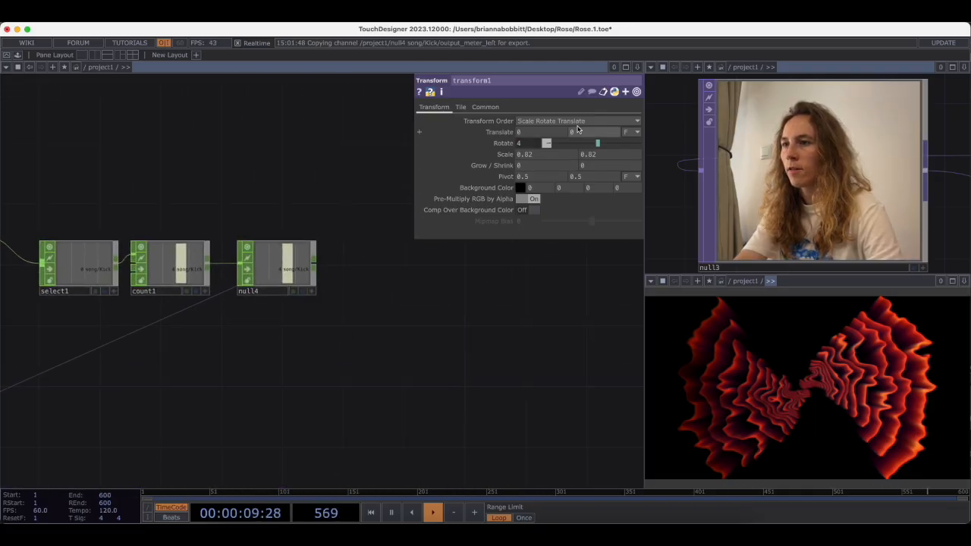
{"action": "left_click", "coordinate": [529, 146]}
{"action": "left_click", "coordinate": [613, 154]}
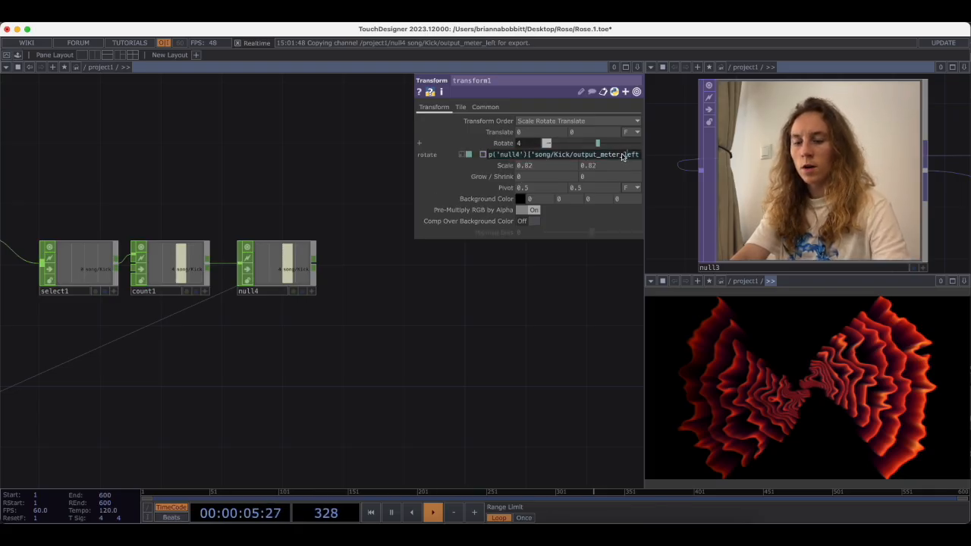
{"action": "type", "text": "']"}
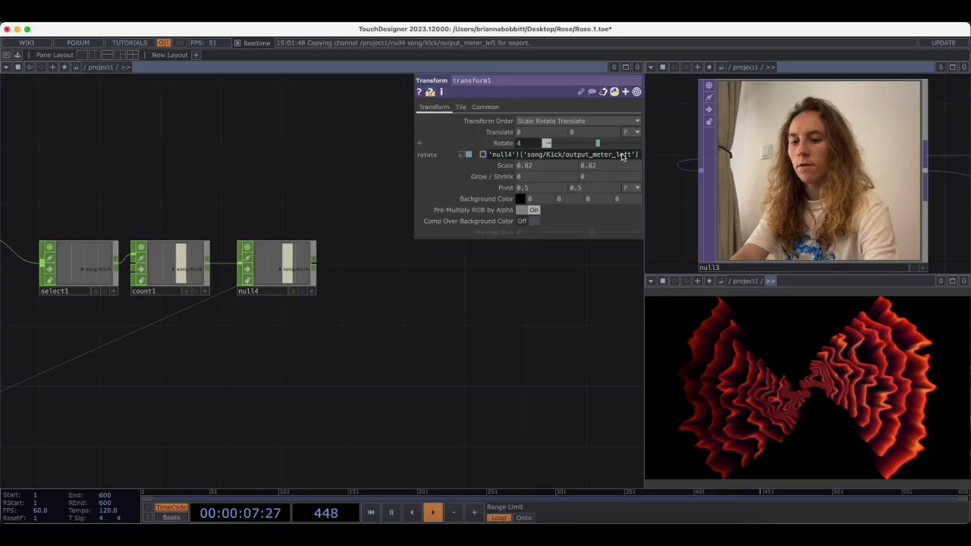
{"action": "type", "text": "*10"}
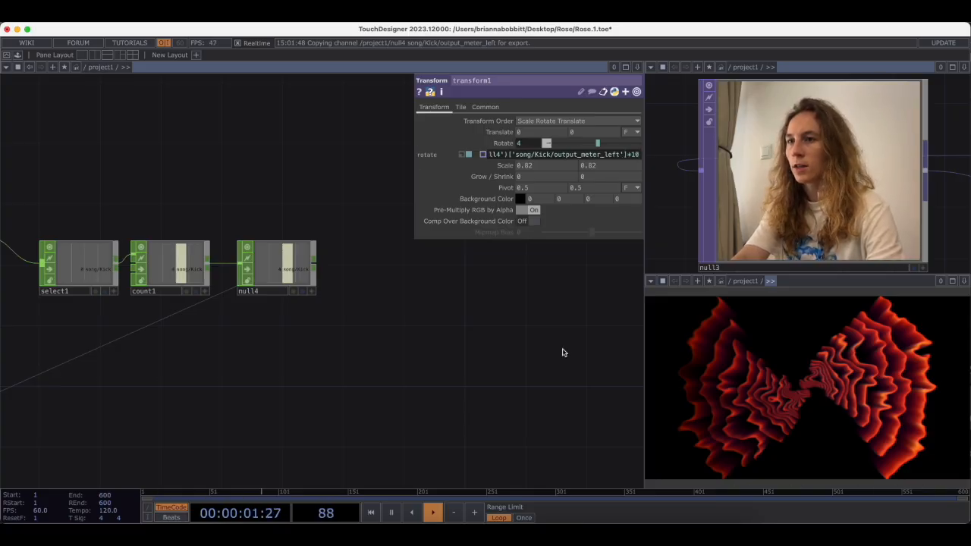
{"action": "key", "text": "Return"}
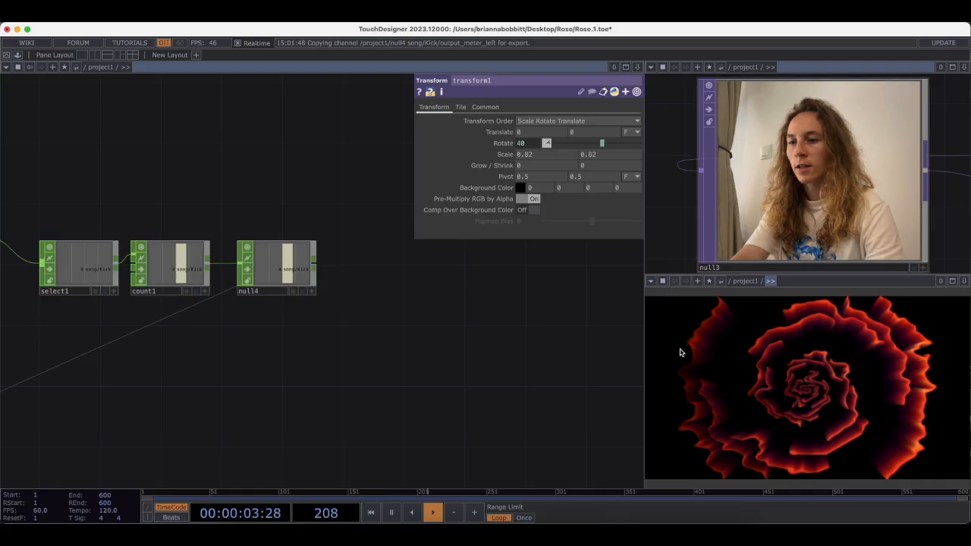
- Arrange the rose output beside Ableton Live and play the Kick XYXY pad repeatedly to test the rotation steps
{"action": "left_click_drag", "start_coordinate": [667, 36], "coordinate": [289, 36]}
{"action": "left_click_drag", "start_coordinate": [352, 28], "coordinate": [411, 28]}
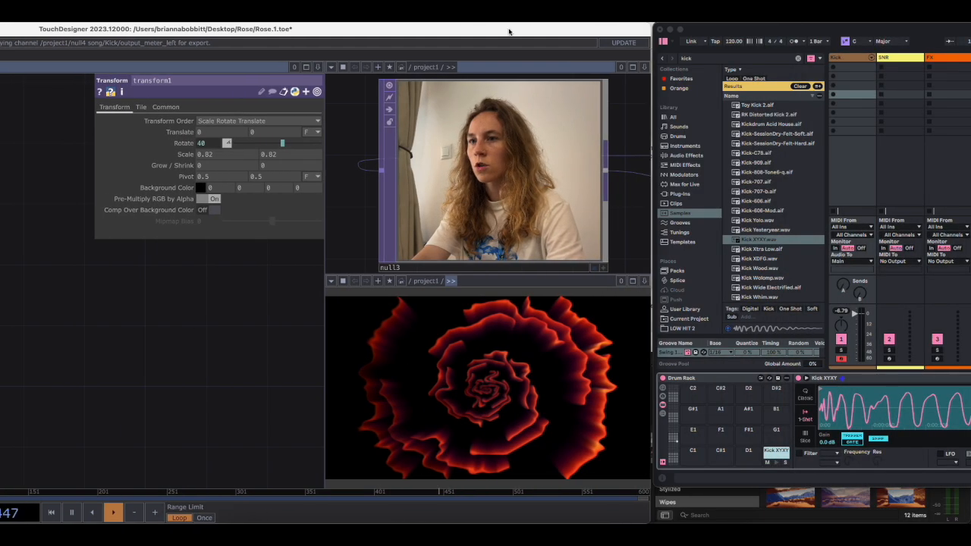
{"action": "left_click", "coordinate": [785, 454]}
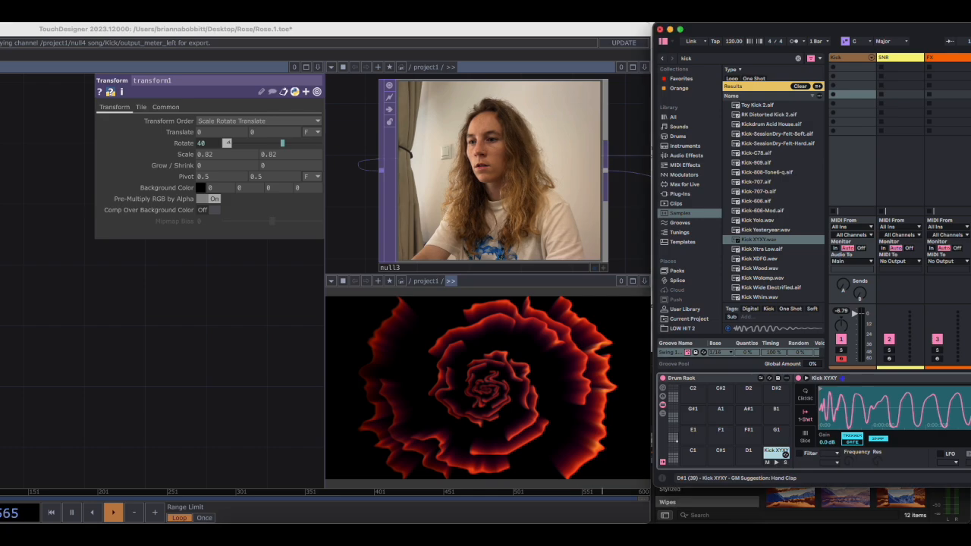
{"action": "left_click", "coordinate": [776, 464]}
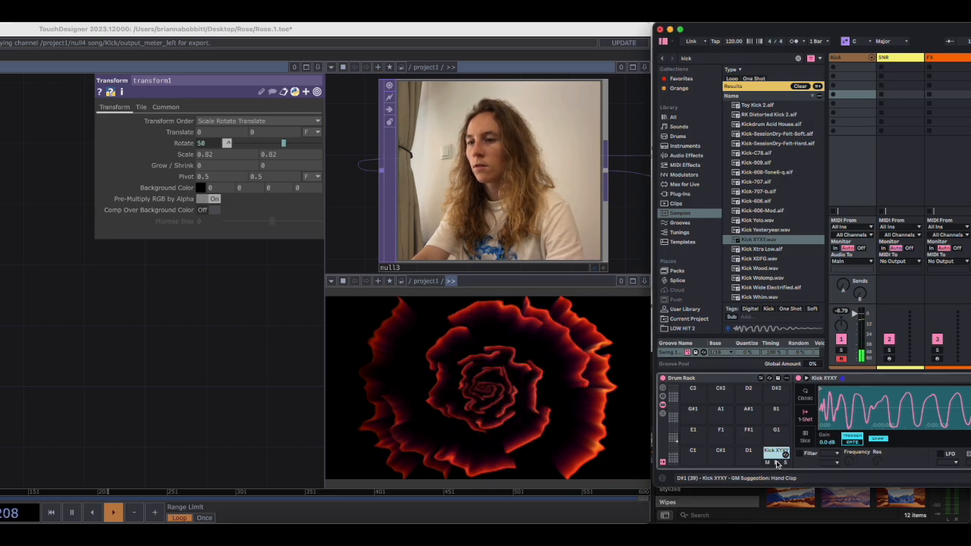
{"action": "left_click", "coordinate": [777, 464]}
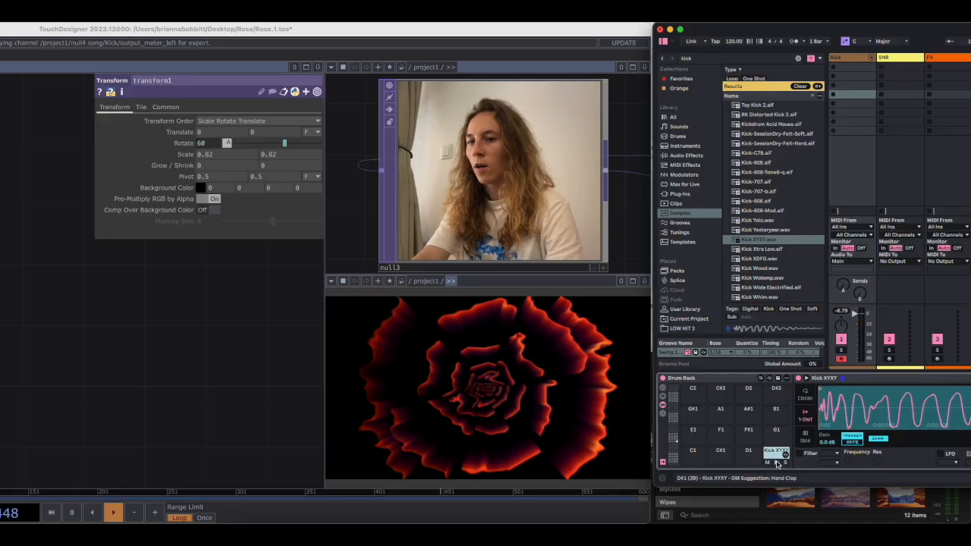
{"action": "left_click", "coordinate": [776, 464]}
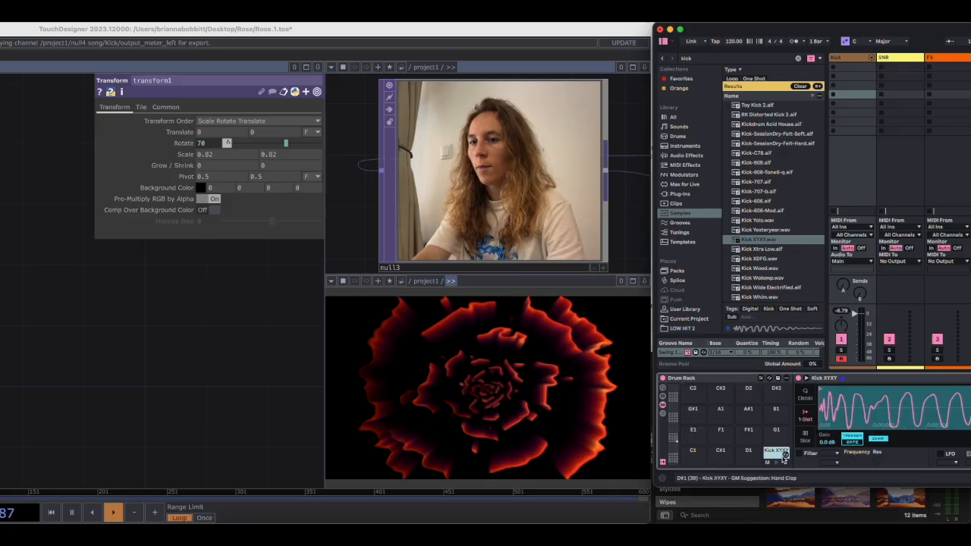
{"action": "left_click", "coordinate": [775, 464]}
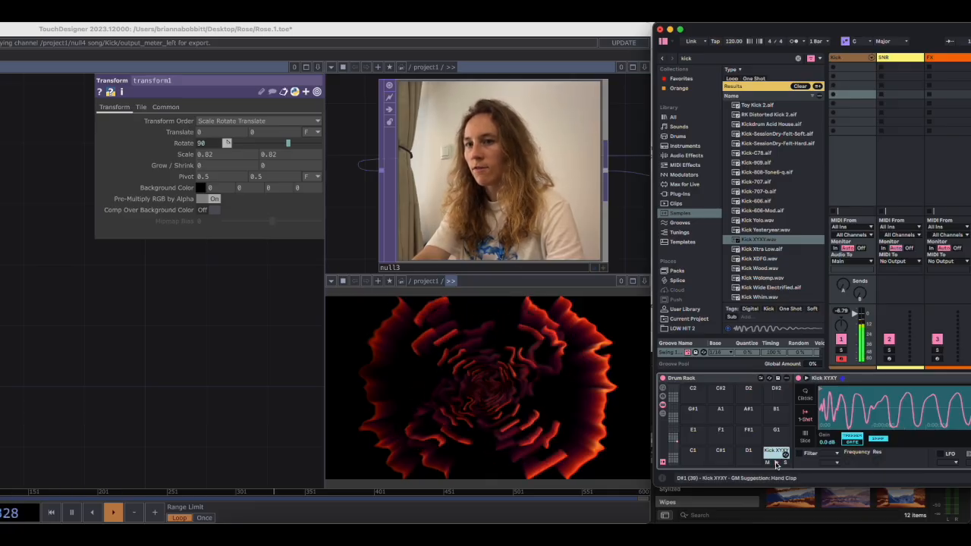
{"action": "left_click", "coordinate": [776, 463]}
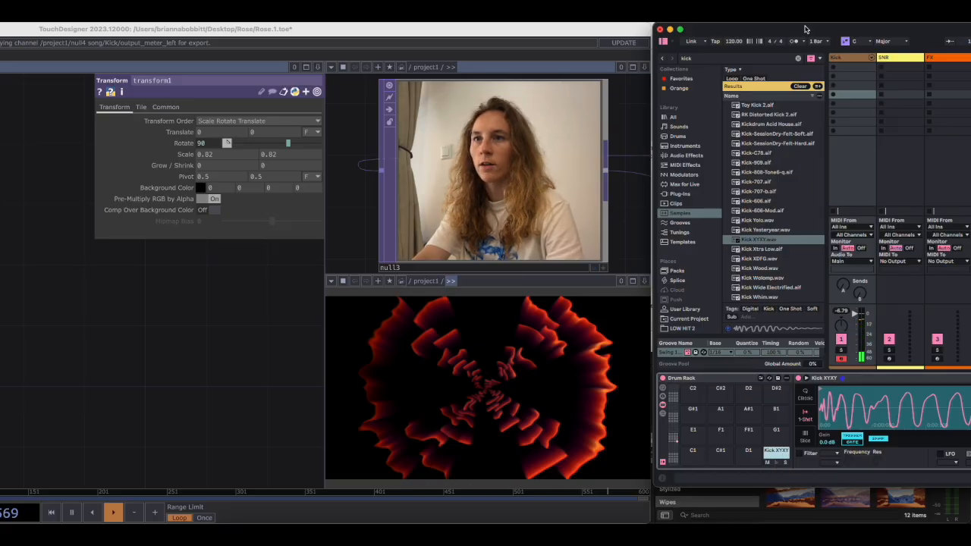
- In Ableton Live, lower the Kick XYXY sample's gain to -18 dB and trim its end to a very short opening portion
{"action": "left_click_drag", "start_coordinate": [806, 29], "coordinate": [725, 23]}
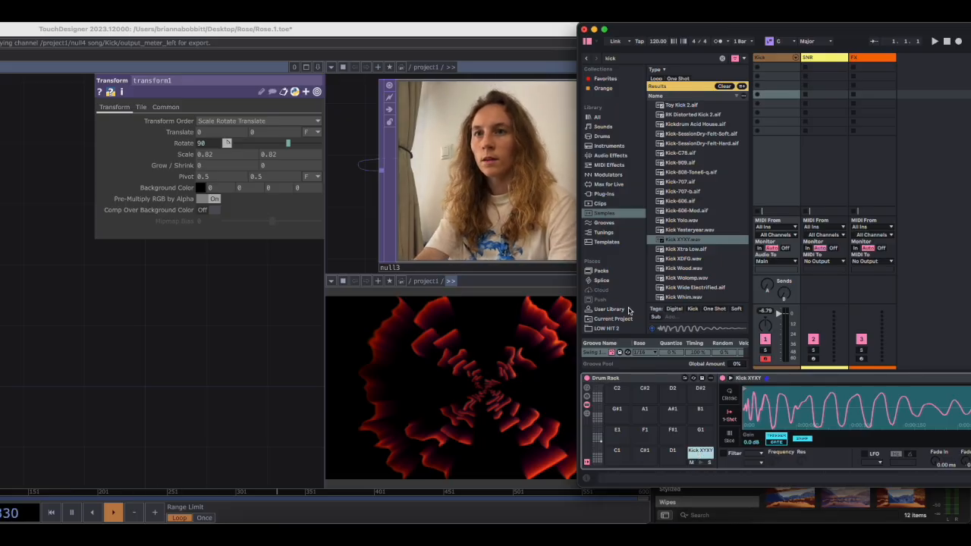
{"action": "left_click_drag", "start_coordinate": [754, 442], "coordinate": [753, 456]}
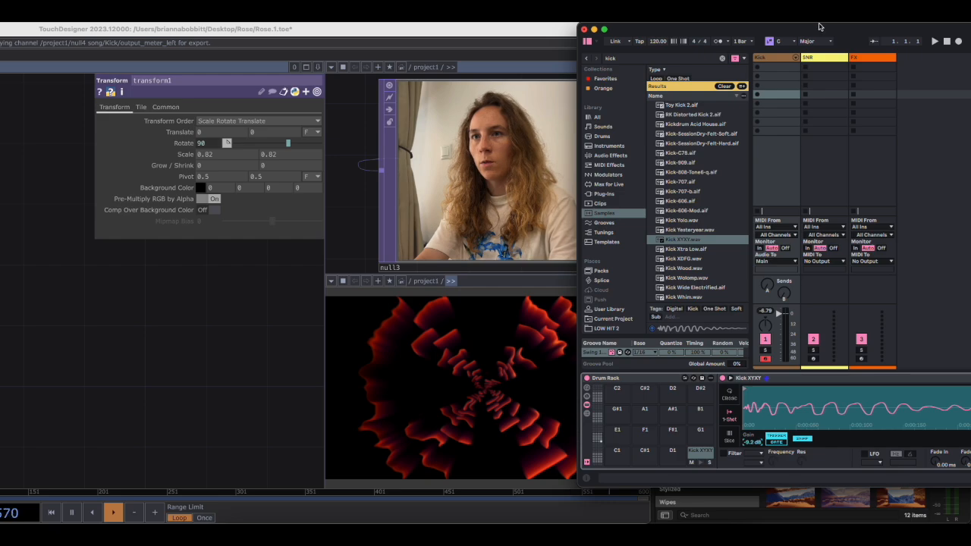
{"action": "left_click_drag", "start_coordinate": [820, 27], "coordinate": [622, 28]}
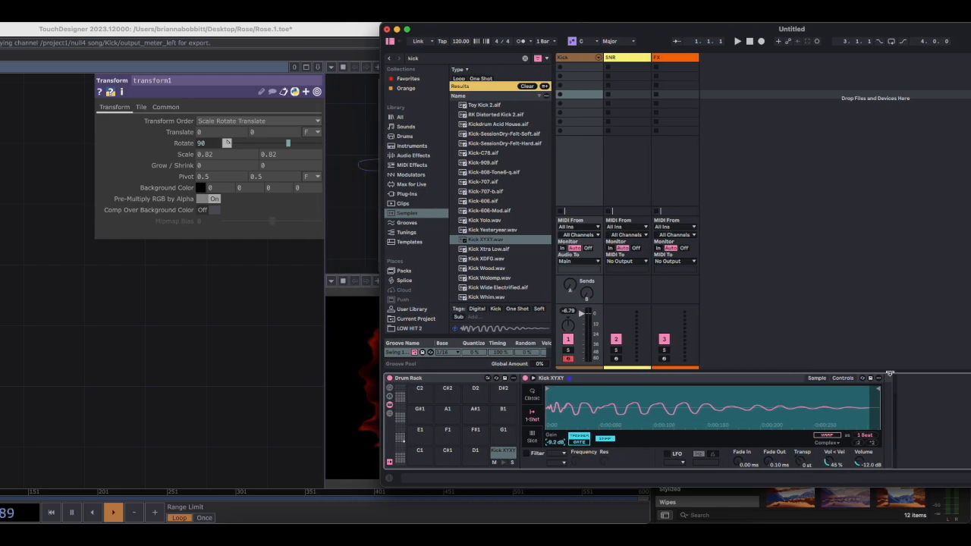
{"action": "left_click_drag", "start_coordinate": [878, 388], "coordinate": [562, 388]}
{"action": "scroll", "coordinate": [558, 408], "scroll_direction": "up", "scroll_amount": 5}
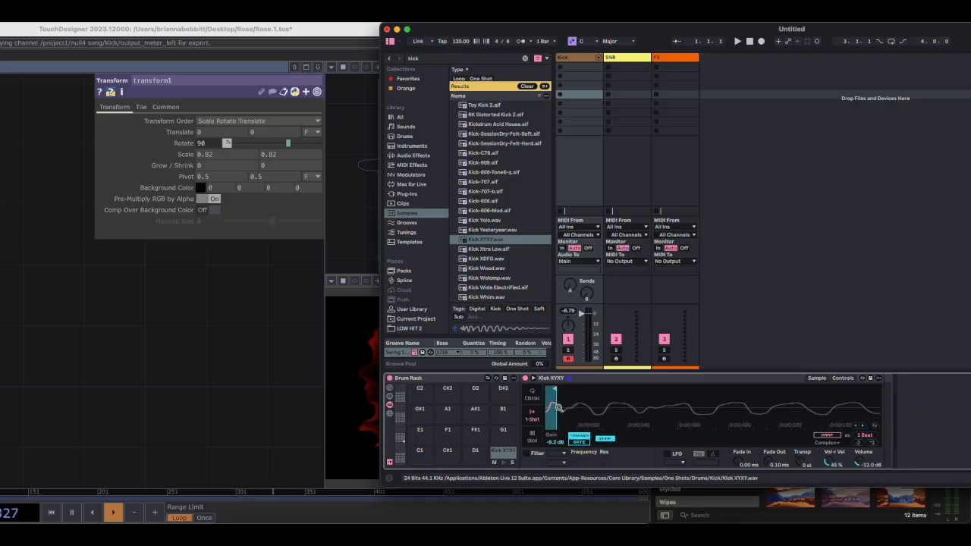
{"action": "left_click_drag", "start_coordinate": [595, 389], "coordinate": [581, 390]}
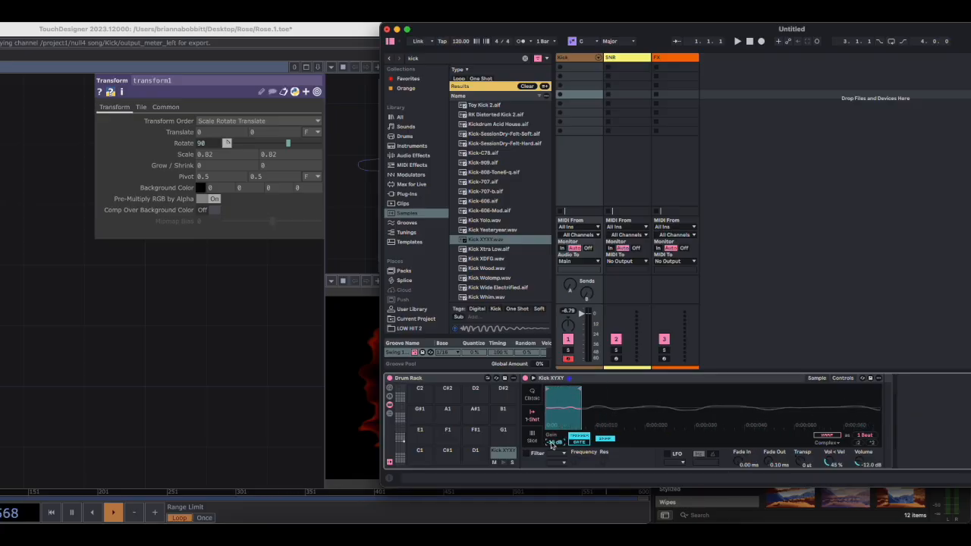
{"action": "left_click_drag", "start_coordinate": [533, 28], "coordinate": [800, 28]}
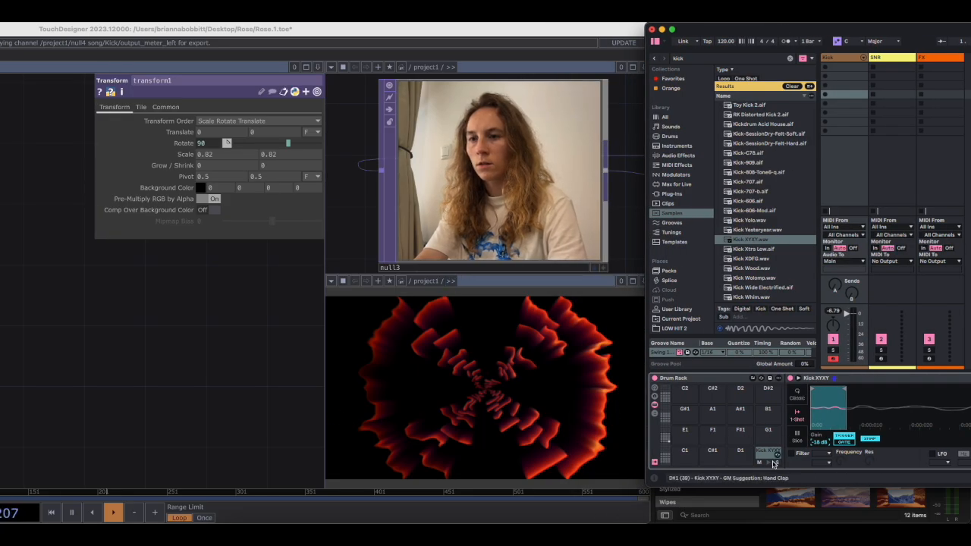
- Play the Kick XYXY pad repeatedly and watch transform1's Rotate value and the rose respond to each hit
{"action": "left_click", "coordinate": [770, 464]}
{"action": "left_click", "coordinate": [769, 463]}
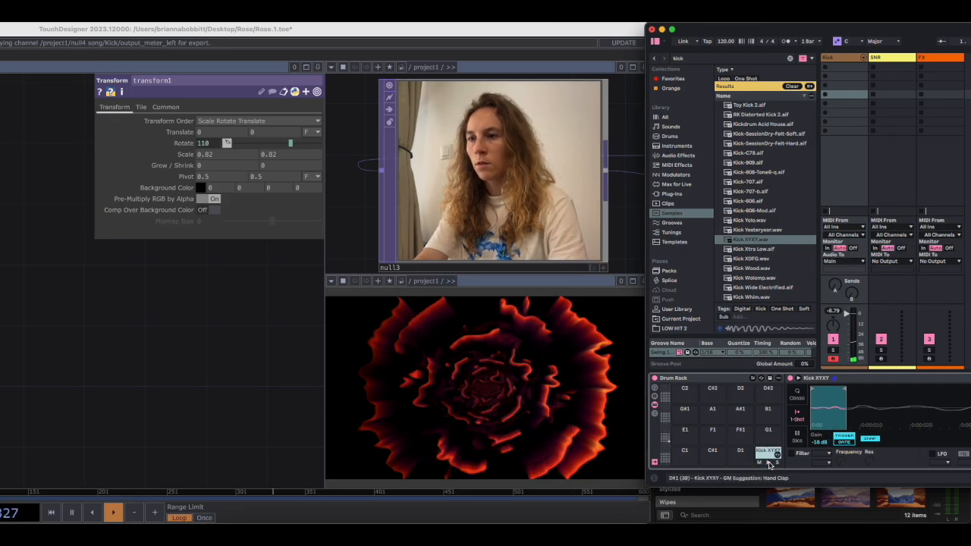
{"action": "left_click", "coordinate": [769, 463]}
{"action": "left_click", "coordinate": [770, 464]}
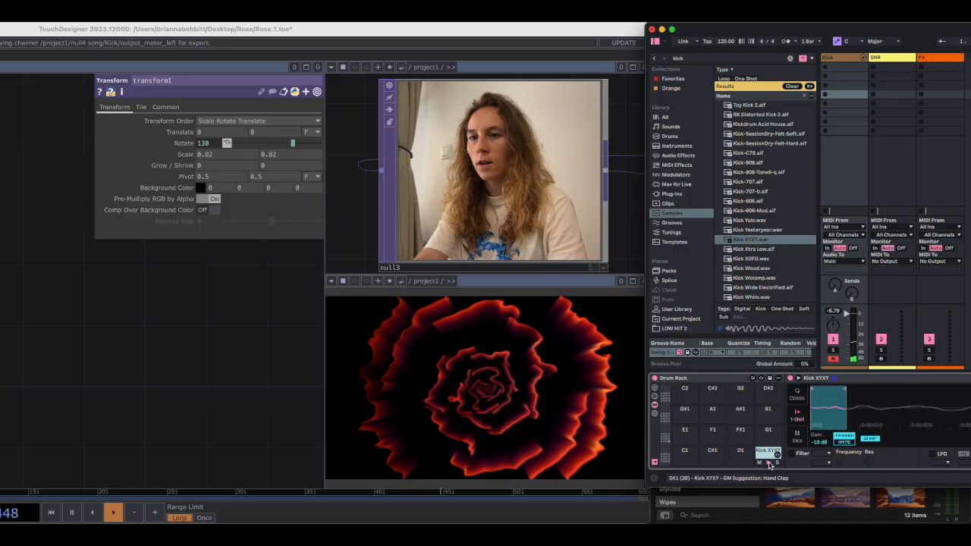
{"action": "left_click", "coordinate": [769, 465]}
{"action": "left_click", "coordinate": [769, 464]}
{"action": "left_click", "coordinate": [770, 464]}
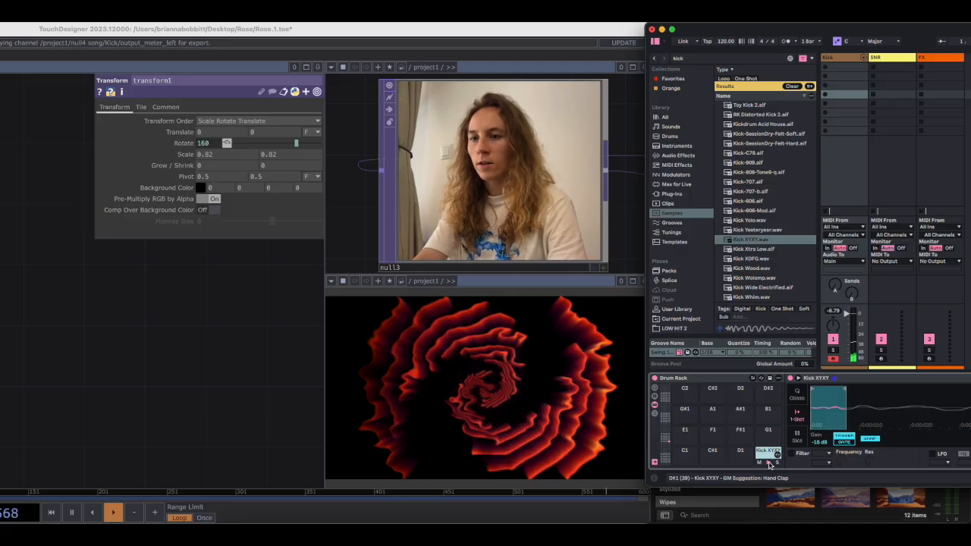
- Raise the system volume, lower the Kick XYXY sample's gain to -23 dB, and play its pad again
{"action": "key", "text": "XF86AudioRaiseVolume"}
{"action": "key", "text": "XF86AudioRaiseVolume"}
{"action": "key", "text": "XF86AudioRaiseVolume"}
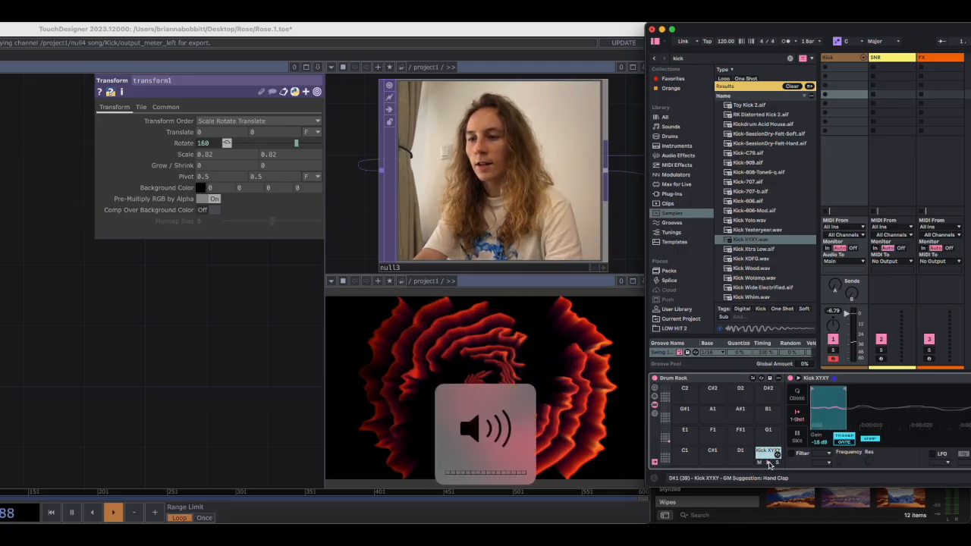
{"action": "left_click", "coordinate": [770, 464]}
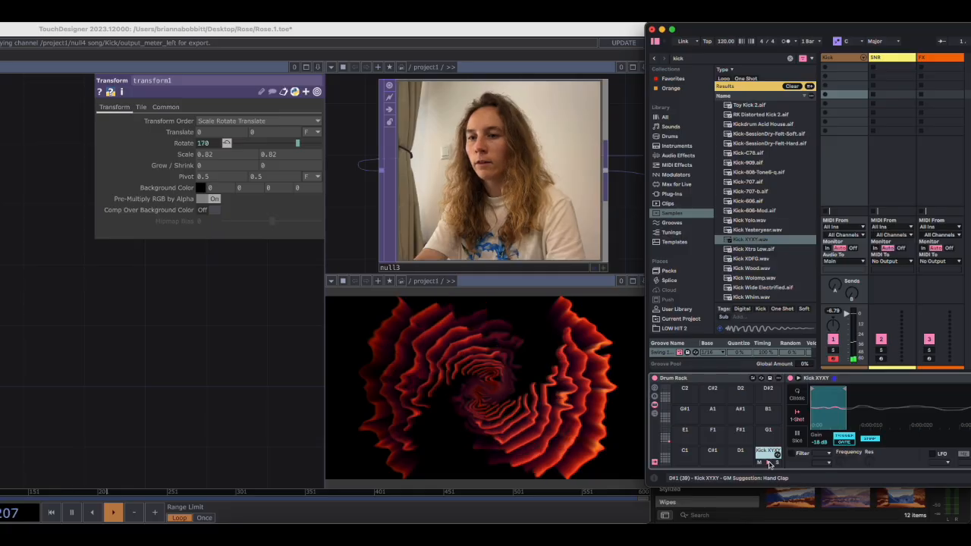
{"action": "left_click", "coordinate": [769, 464]}
{"action": "left_click", "coordinate": [769, 464]}
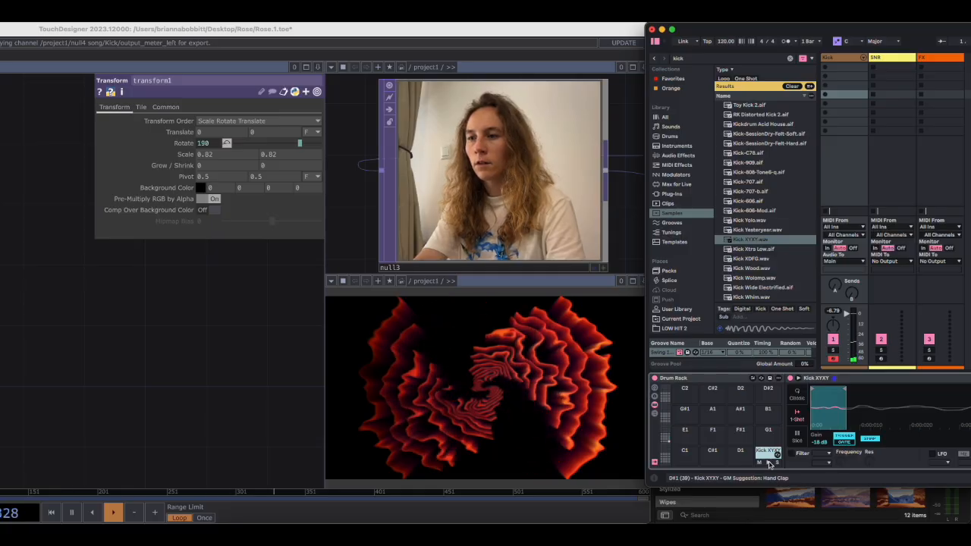
{"action": "left_click", "coordinate": [770, 464]}
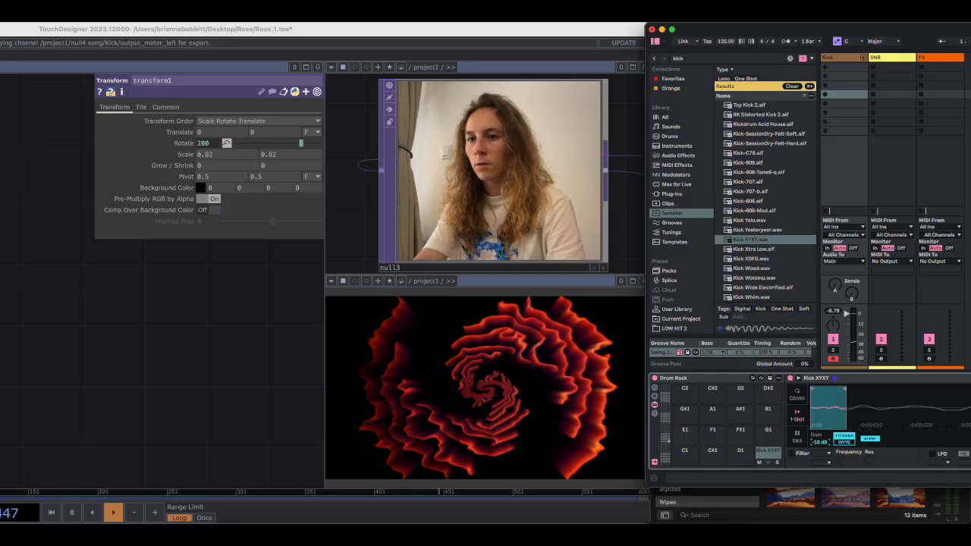
{"action": "left_click", "coordinate": [768, 464]}
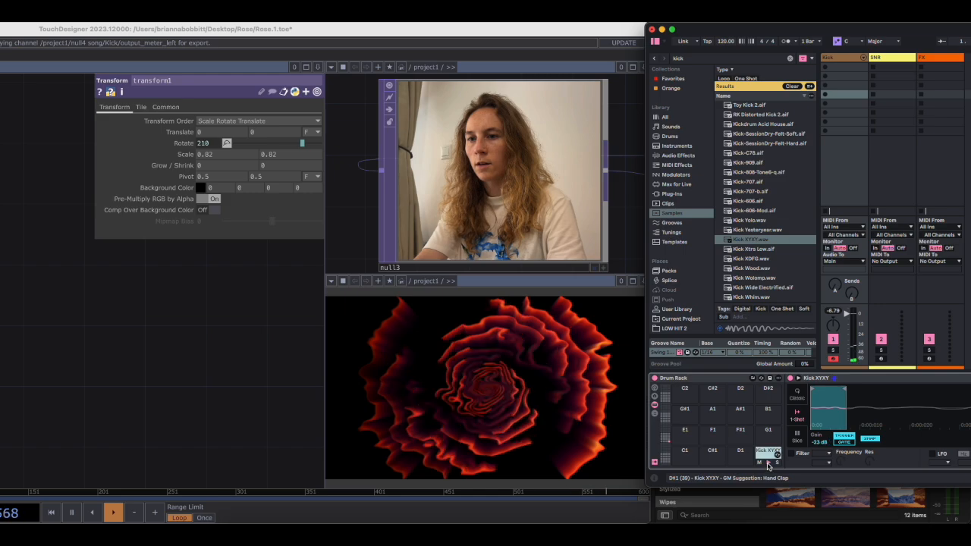
{"action": "left_click", "coordinate": [768, 464]}
{"action": "left_click", "coordinate": [769, 465]}
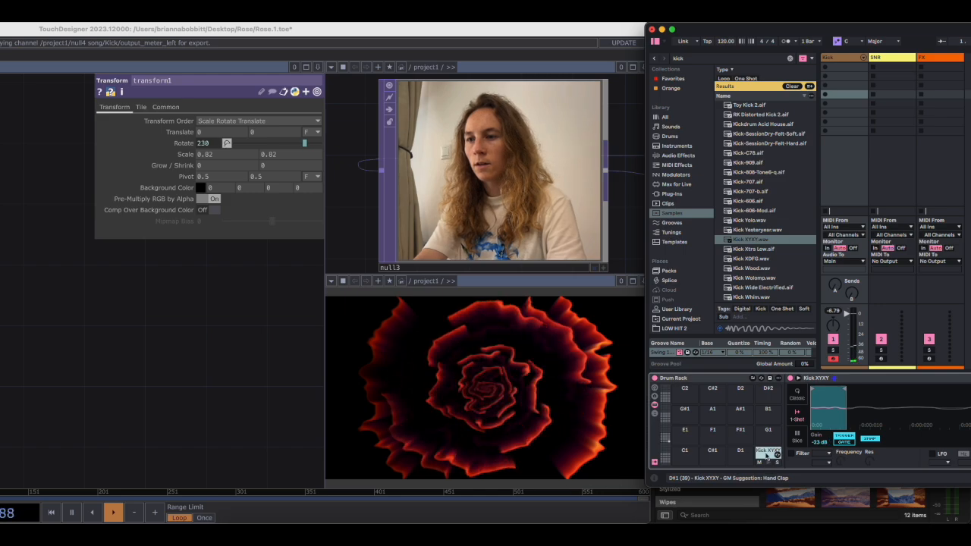
- Insert a new MIDI track after the FX track in Ableton Live and arm it for recording
{"action": "left_click_drag", "start_coordinate": [802, 28], "coordinate": [566, 26]}
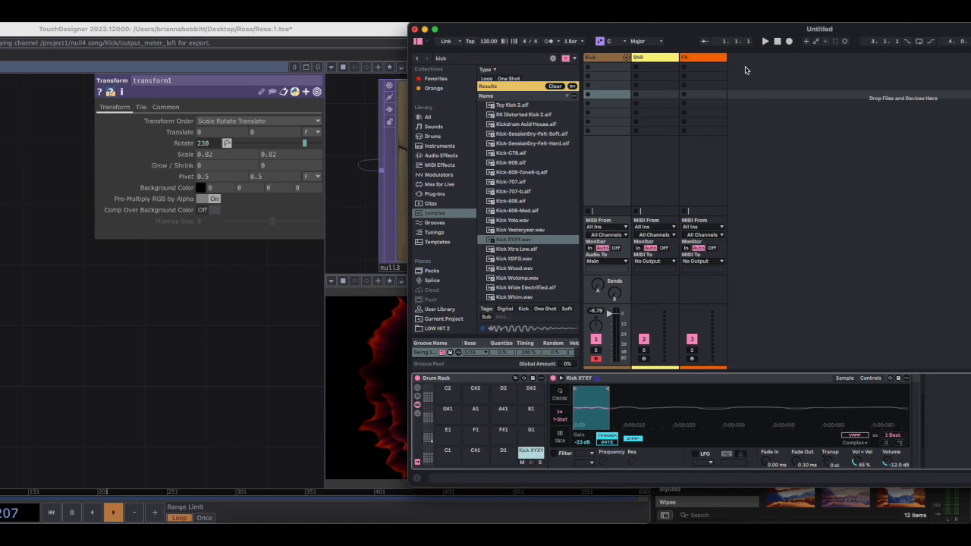
{"action": "right_click", "coordinate": [745, 69]}
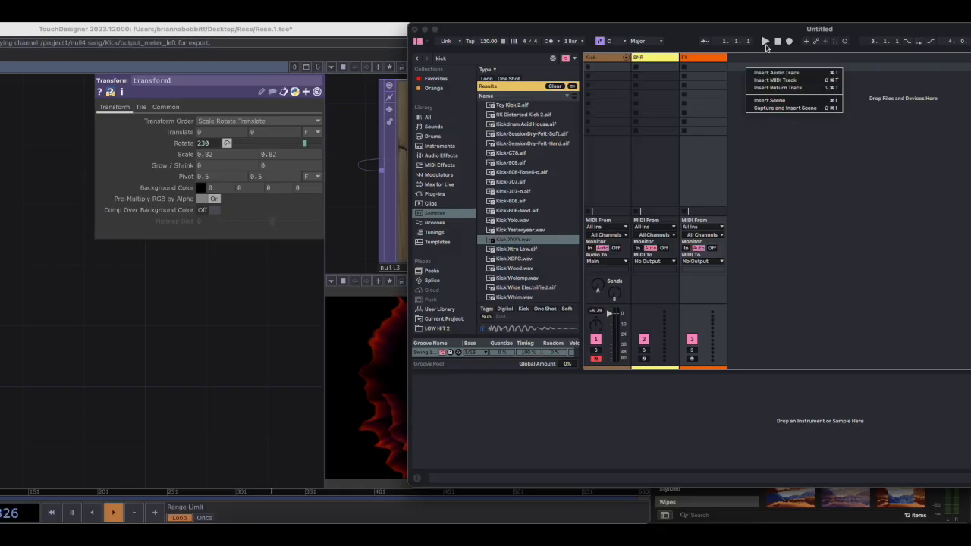
{"action": "left_click", "coordinate": [783, 80]}
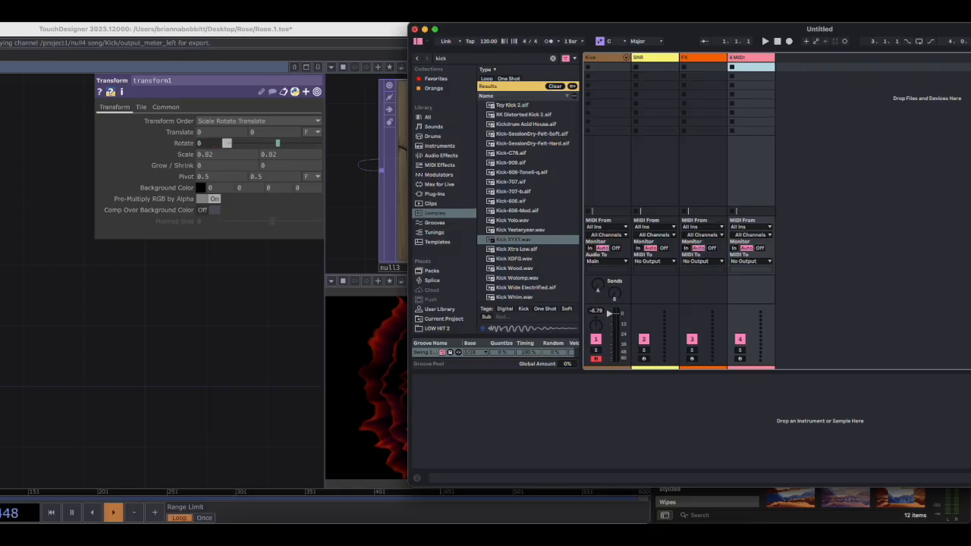
{"action": "left_click", "coordinate": [741, 359]}
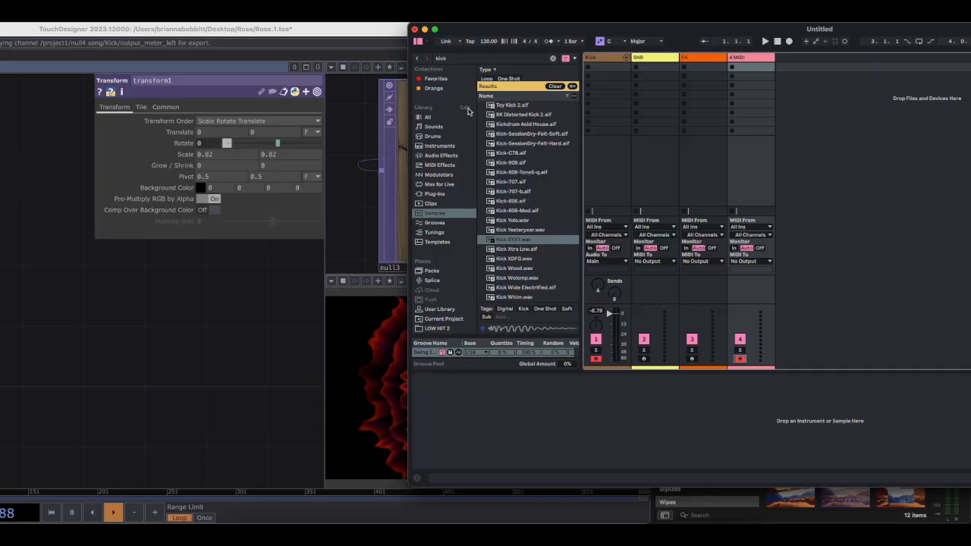
- Clear the kick search in the browser and load an empty Drum Rack onto the new MIDI track
{"action": "left_click", "coordinate": [427, 117]}
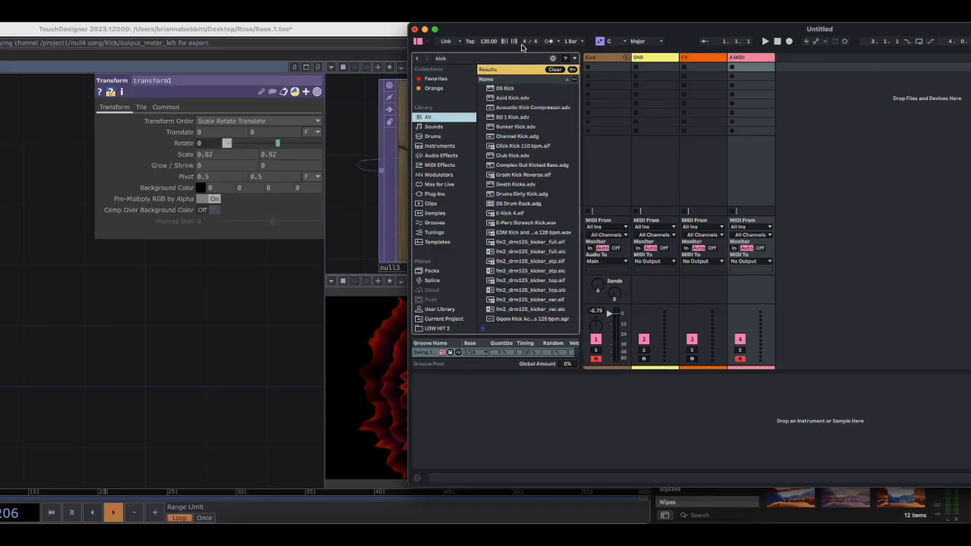
{"action": "left_click", "coordinate": [553, 58]}
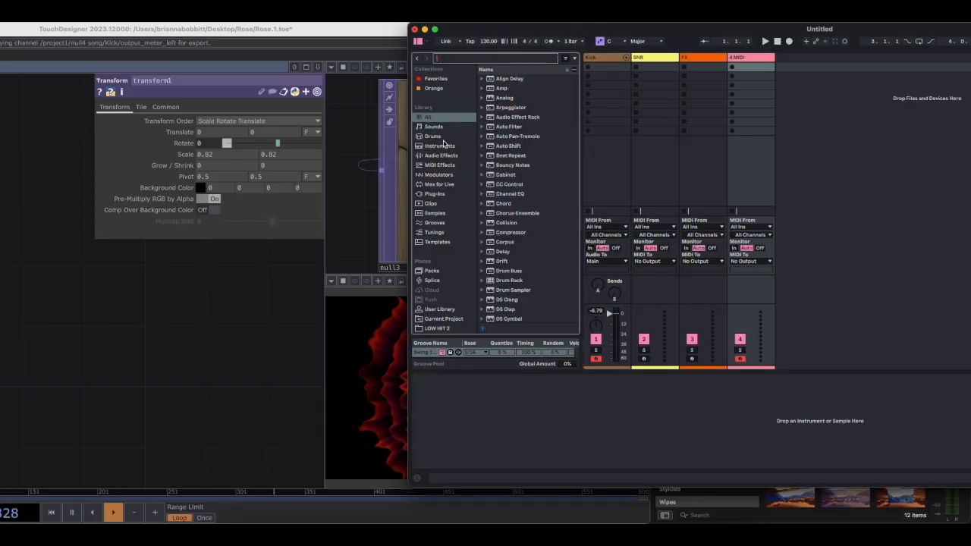
{"action": "left_click", "coordinate": [432, 137]}
{"action": "left_click", "coordinate": [508, 101]}
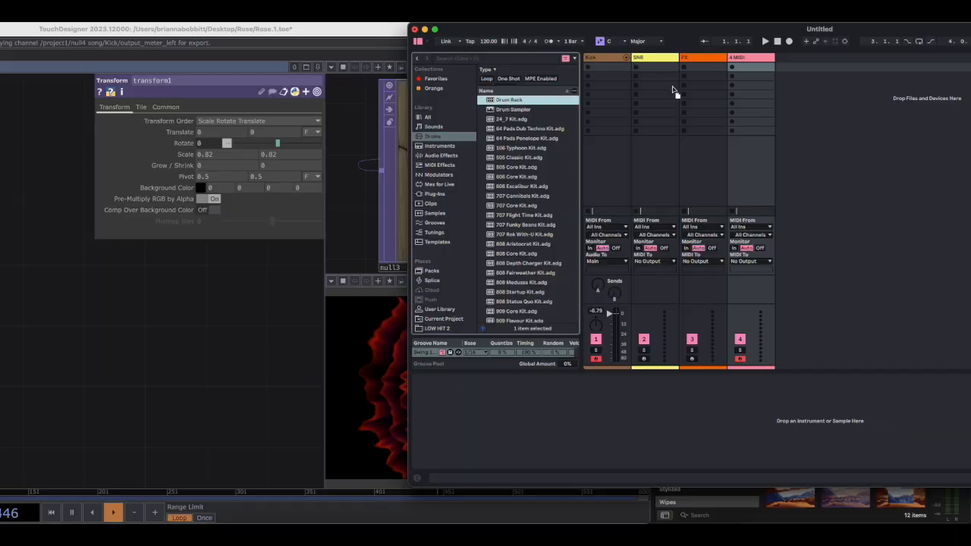
{"action": "left_click_drag", "start_coordinate": [508, 100], "coordinate": [751, 58]}
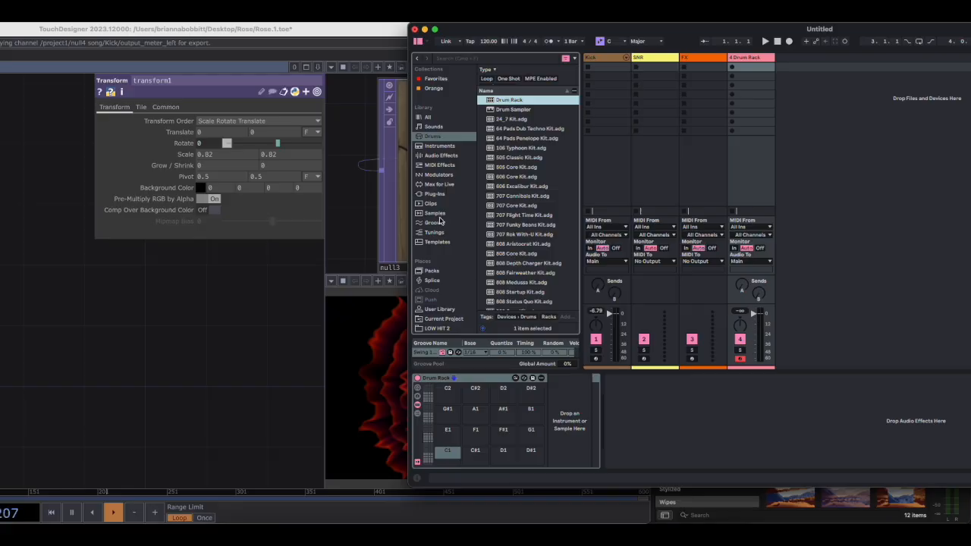
- Search the samples for "kick" and load Kick XYXY.wav onto the D#1 pad of the new Drum Rack
{"action": "left_click", "coordinate": [505, 60]}
{"action": "type", "text": "k"}
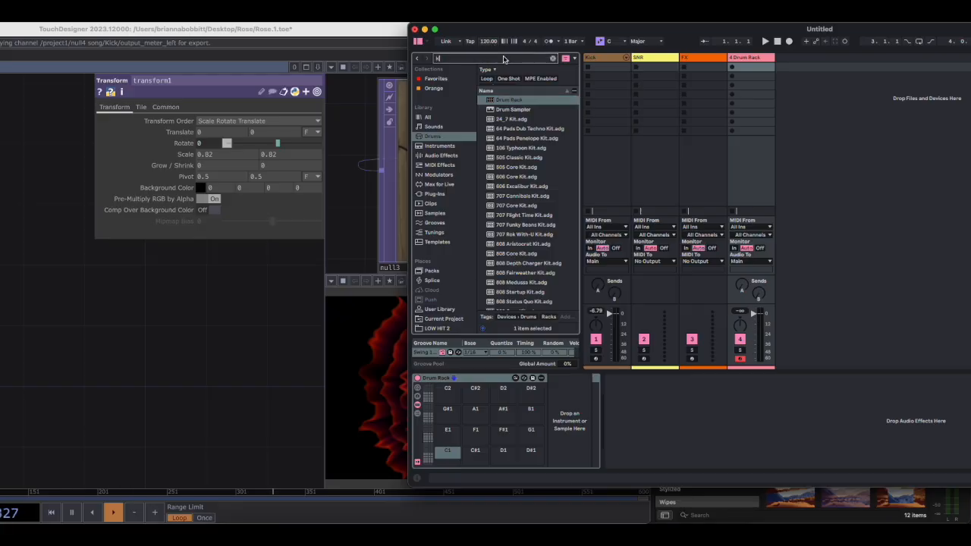
{"action": "type", "text": "cik"}
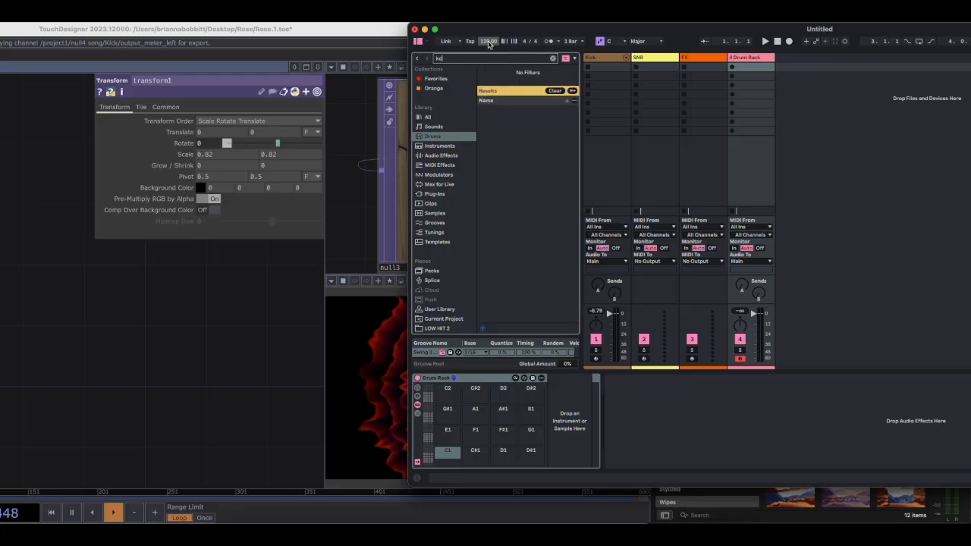
{"action": "key", "text": "BackSpace"}
{"action": "type", "text": "ick"}
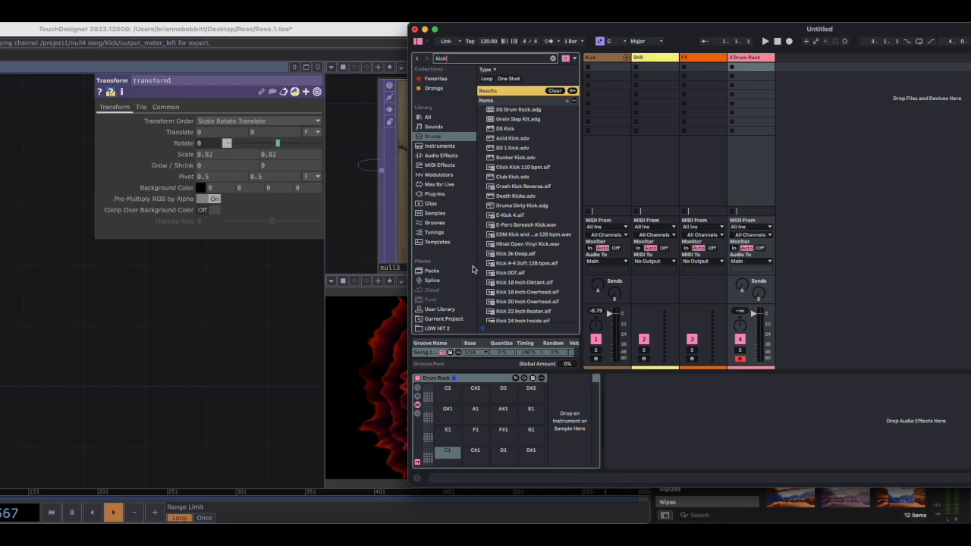
{"action": "left_click", "coordinate": [435, 214]}
{"action": "left_click", "coordinate": [513, 239]}
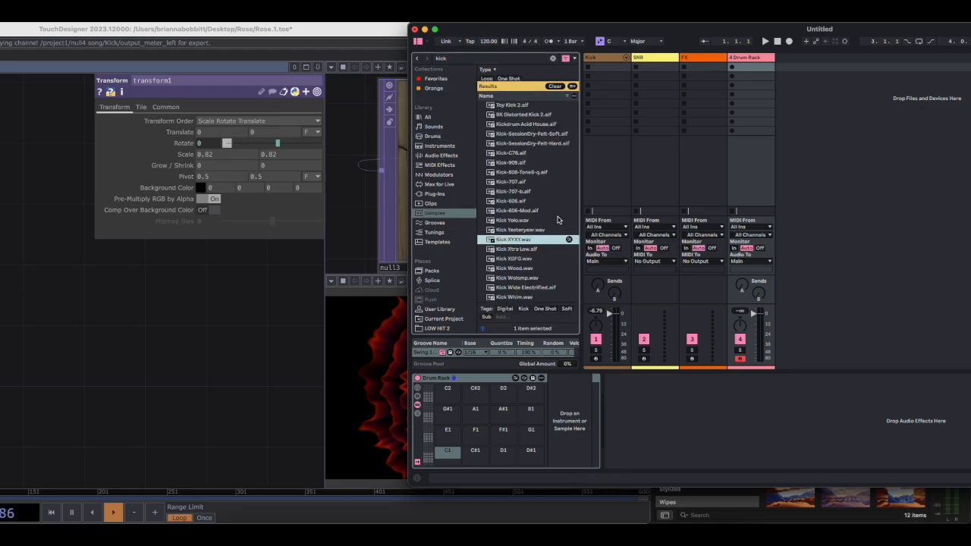
{"action": "left_click_drag", "start_coordinate": [534, 458], "coordinate": [538, 466]}
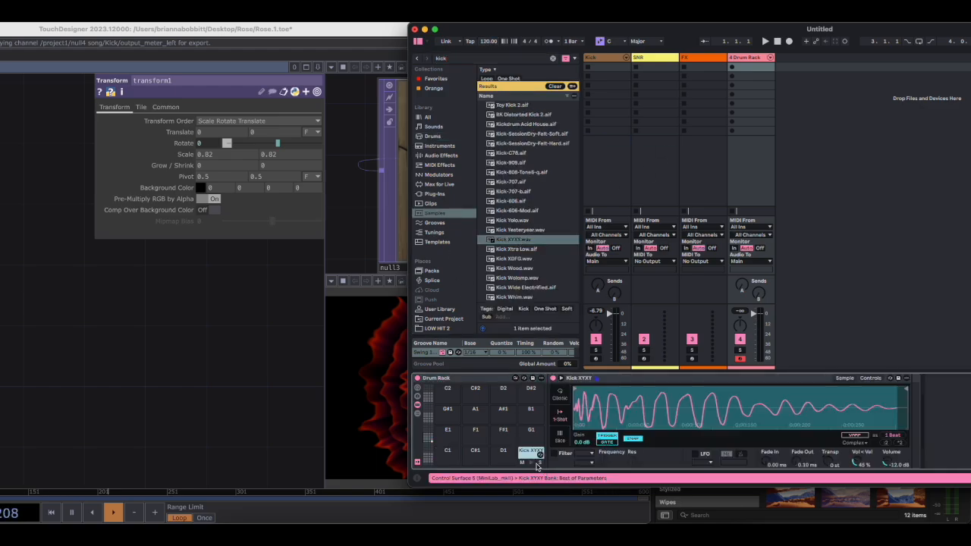
- Arm the Kick track alongside the new Drum Rack track, and play the Kick XYXY pads to check sound and rotation
{"action": "left_click", "coordinate": [596, 359]}
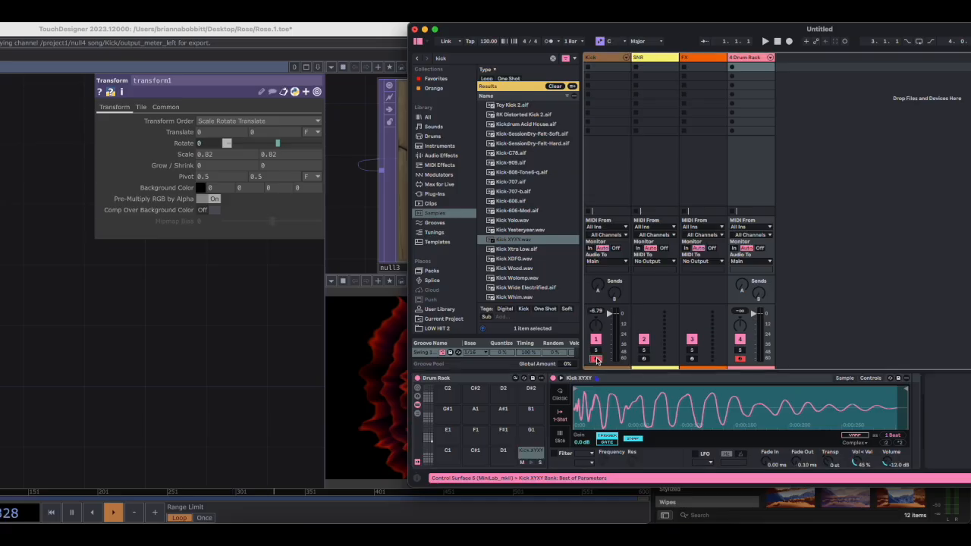
{"action": "left_click", "coordinate": [531, 462]}
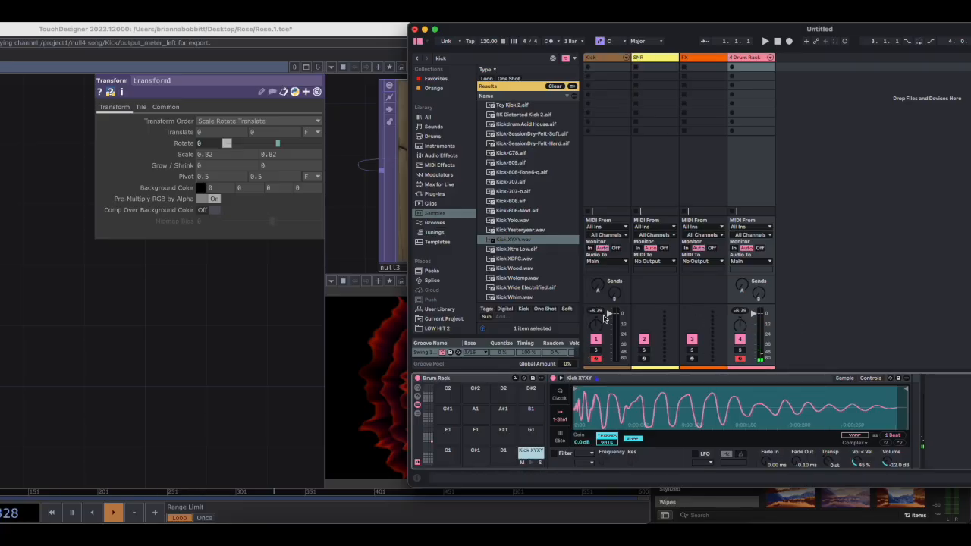
{"action": "left_click_drag", "start_coordinate": [465, 29], "coordinate": [599, 29]}
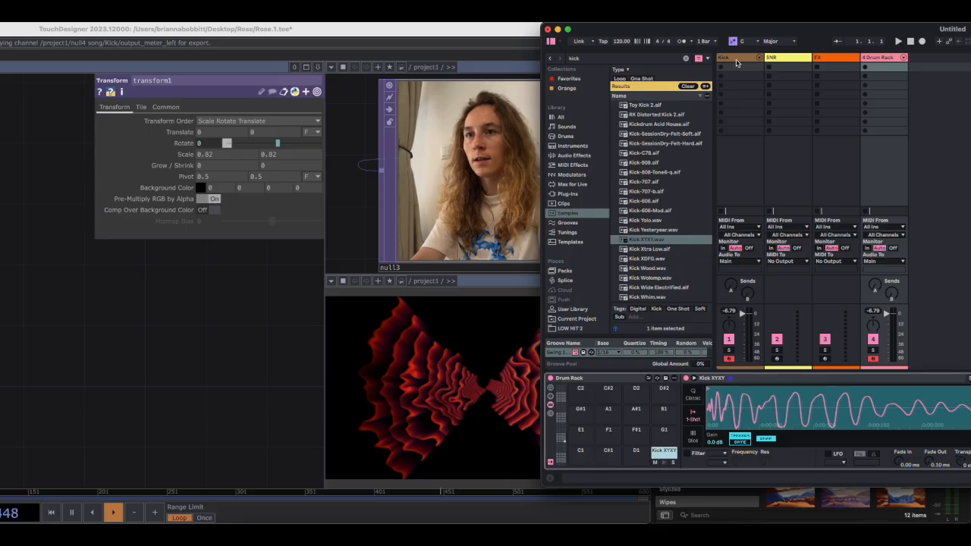
{"action": "left_click", "coordinate": [744, 401]}
{"action": "left_click", "coordinate": [664, 463]}
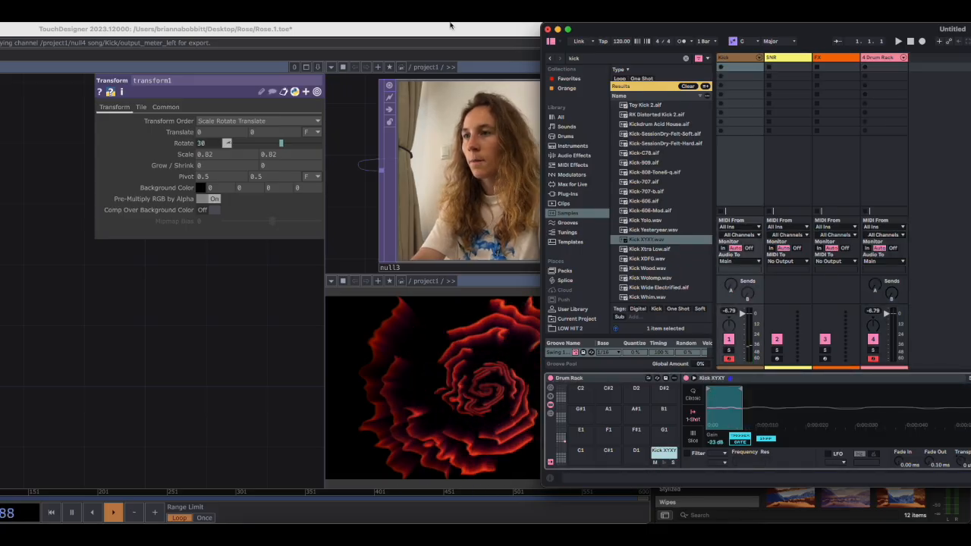
- Move the Ableton Live window aside and bring TouchDesigner's full network view back on screen
{"action": "left_click_drag", "start_coordinate": [678, 26], "coordinate": [788, 25]}
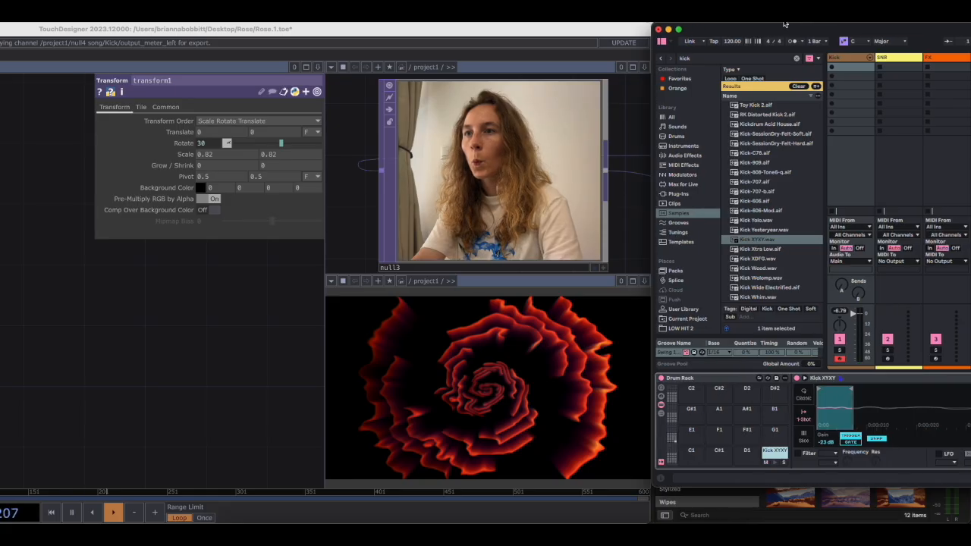
{"action": "left_click_drag", "start_coordinate": [575, 25], "coordinate": [854, 27]}
{"action": "left_click_drag", "start_coordinate": [270, 34], "coordinate": [340, 26]}
- Duplicate the select1, count1 and null4 chain and place the copy directly below the original
{"action": "scroll", "coordinate": [218, 220], "scroll_direction": "down", "scroll_amount": 5}
{"action": "scroll", "coordinate": [213, 304], "scroll_direction": "up", "scroll_amount": 5}
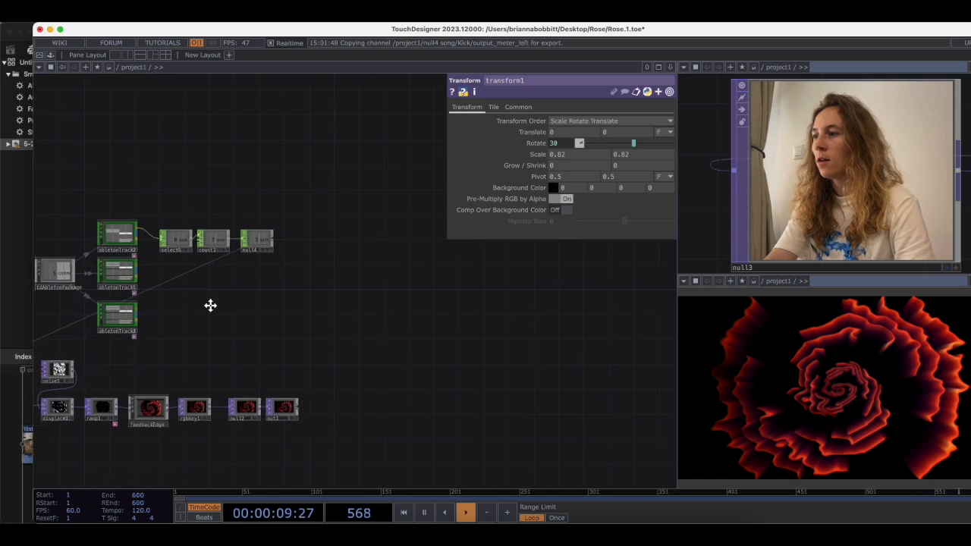
{"action": "left_click_drag", "start_coordinate": [235, 174], "coordinate": [390, 279]}
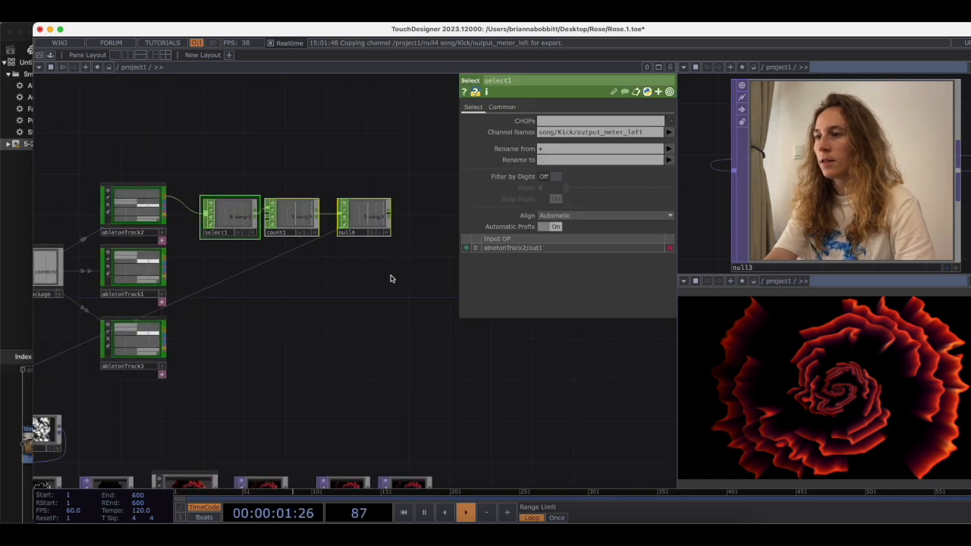
{"action": "key", "text": "ctrl+c"}
{"action": "key", "text": "ctrl+v"}
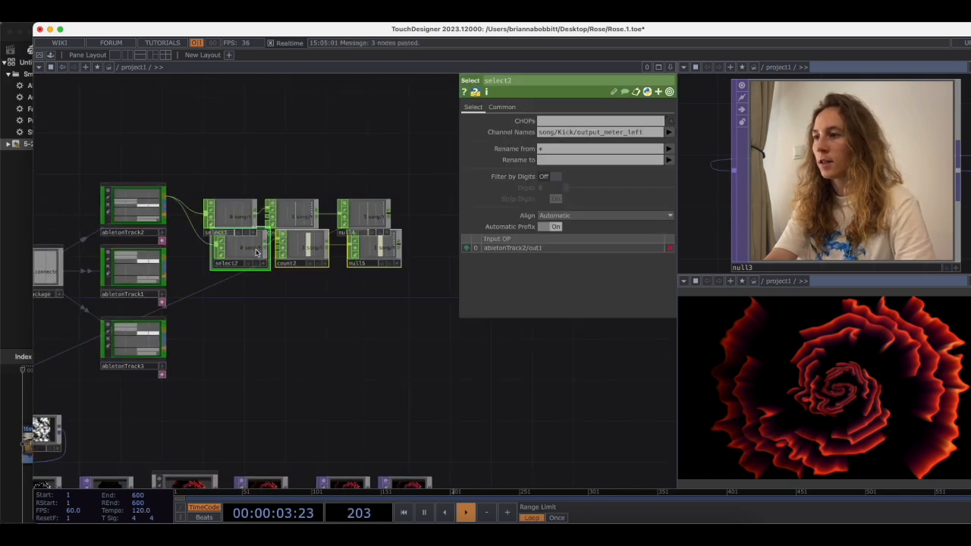
{"action": "left_click", "coordinate": [239, 286]}
- Connect abletonTrack1's output to select2 and disconnect abletonTrack2 from it
{"action": "scroll", "coordinate": [169, 262], "scroll_direction": "up", "scroll_amount": 4}
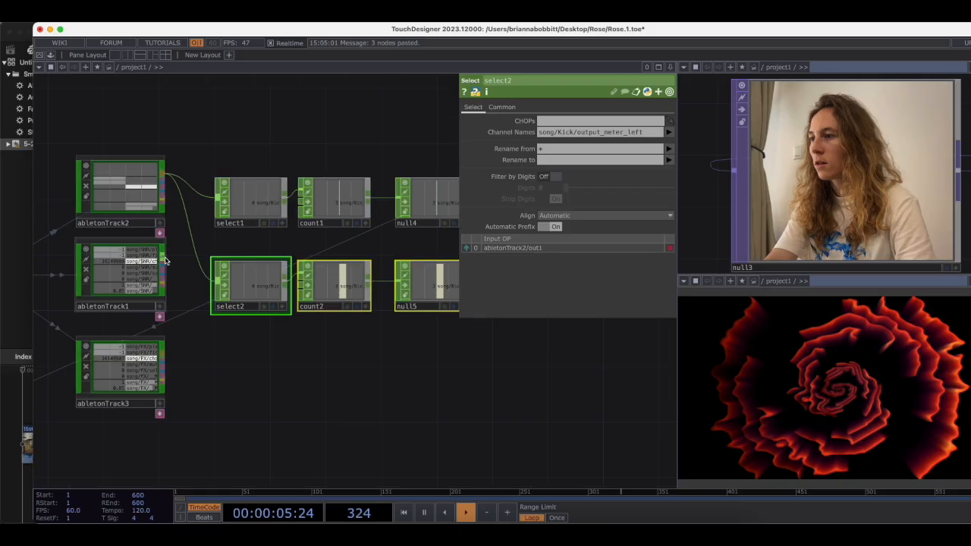
{"action": "left_click", "coordinate": [217, 280]}
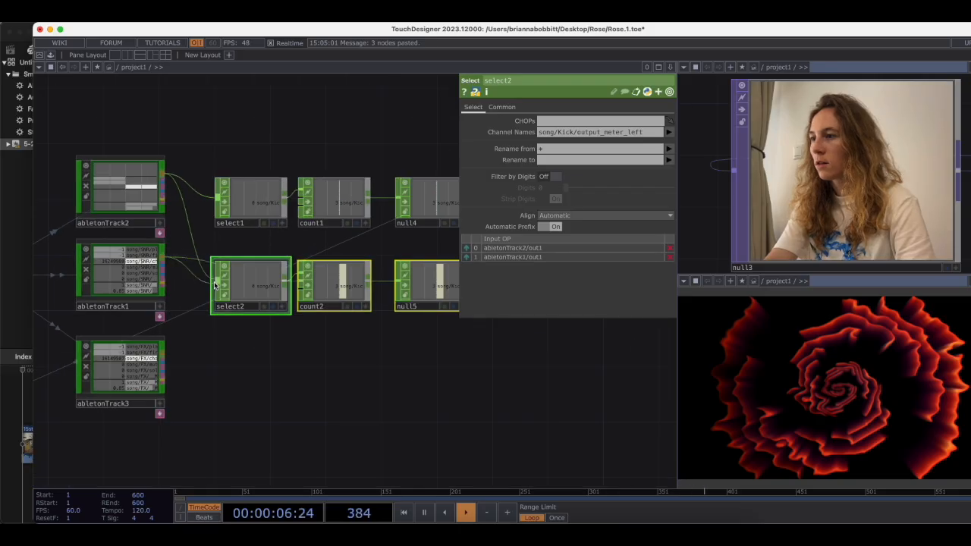
{"action": "right_click", "coordinate": [192, 215]}
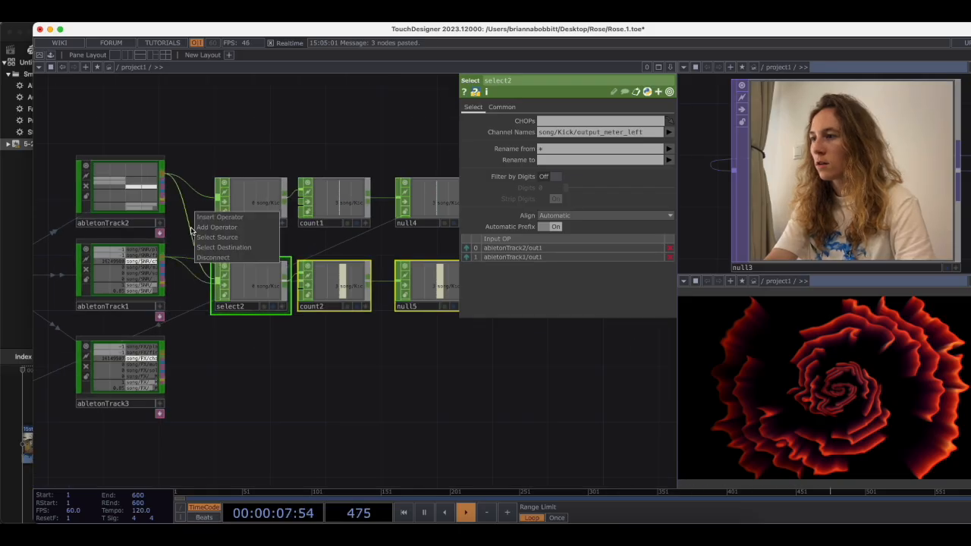
{"action": "right_click", "coordinate": [203, 265]}
{"action": "left_click", "coordinate": [221, 293]}
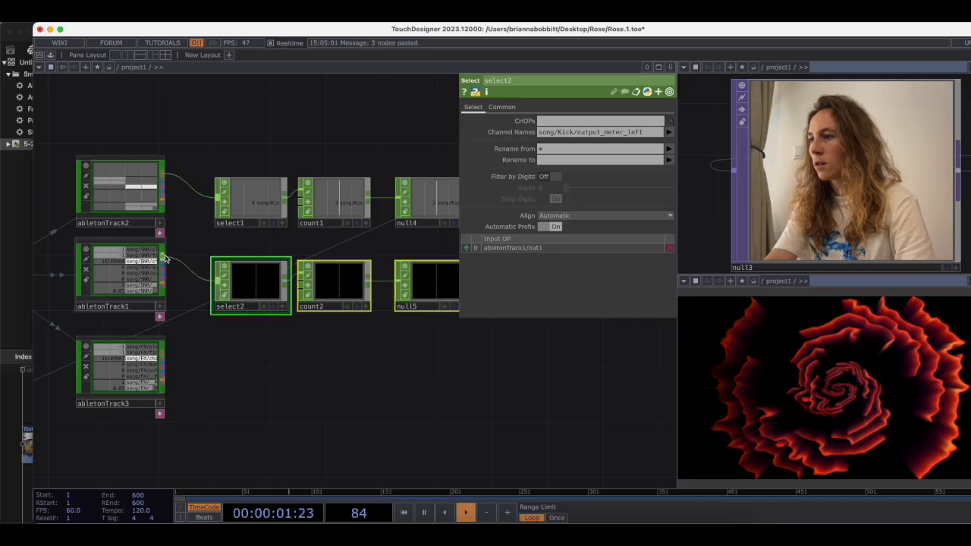
- Add song/SNR/playing_slot_index to the channel names selected by select2
{"action": "left_click", "coordinate": [668, 132]}
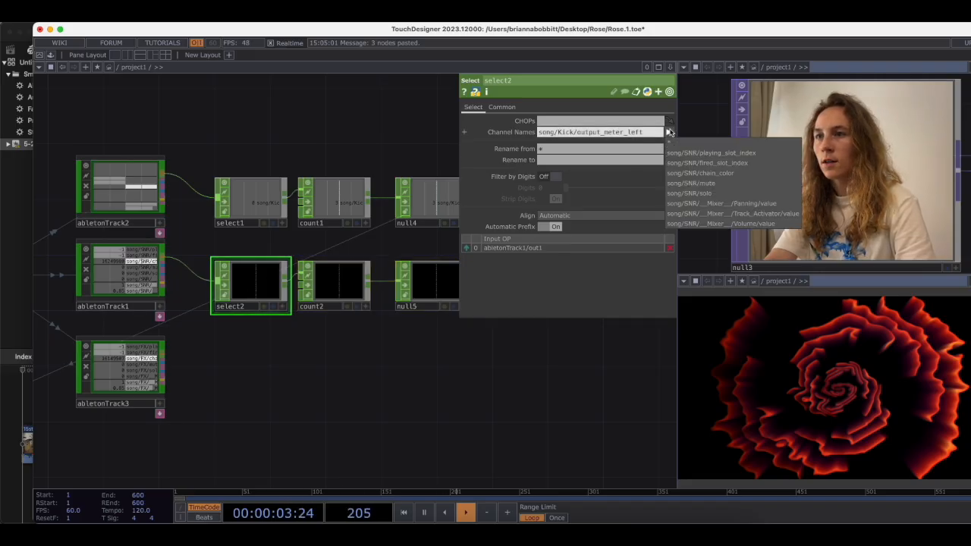
{"action": "left_click", "coordinate": [711, 153]}
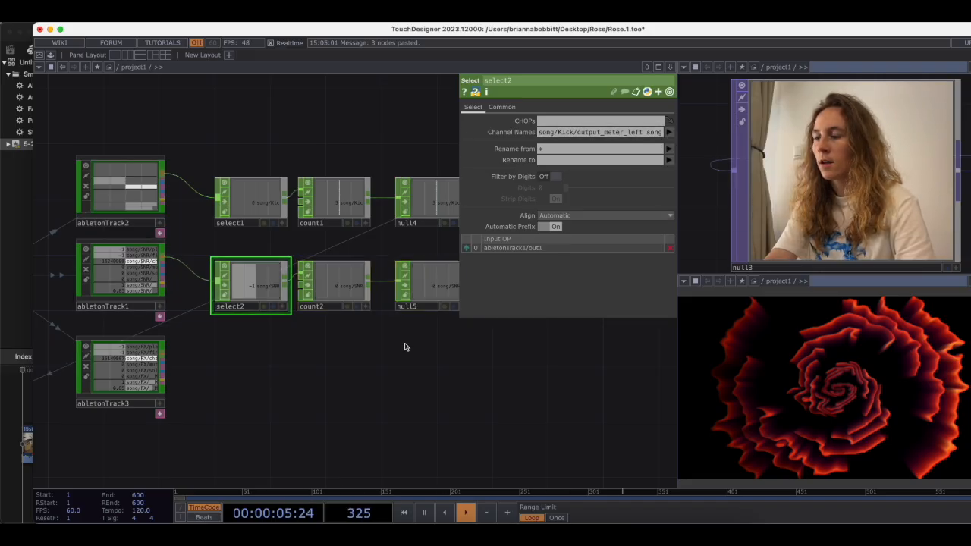
{"action": "left_click_drag", "start_coordinate": [405, 347], "coordinate": [357, 339]}
{"action": "left_click_drag", "start_coordinate": [402, 379], "coordinate": [459, 388]}
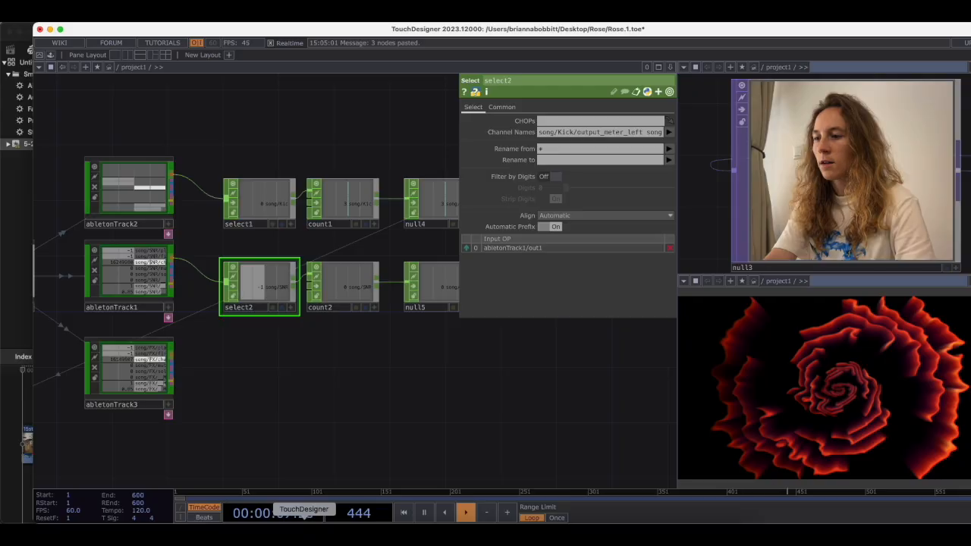
- Switch to Ableton Live, move its window until all tracks are in view, and select the SNR track
{"action": "left_click", "coordinate": [281, 531]}
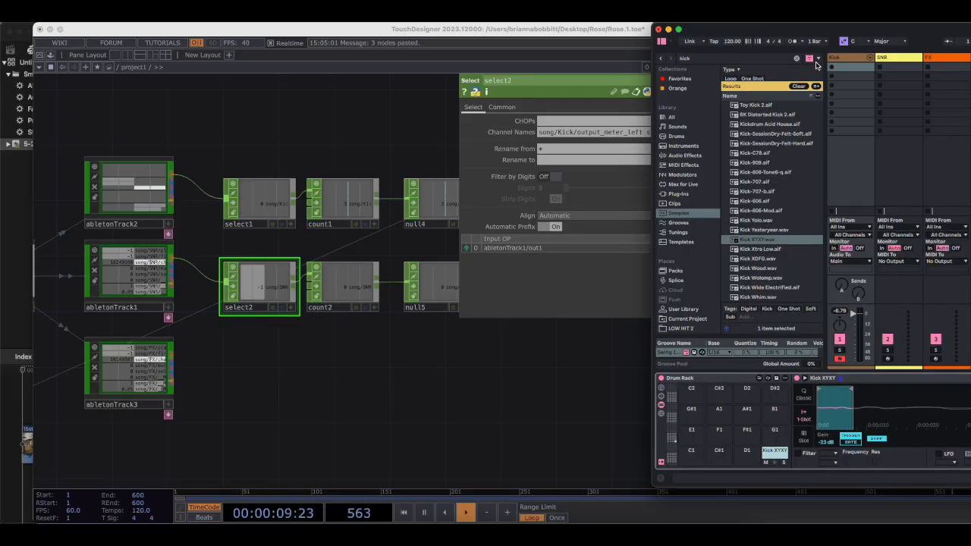
{"action": "left_click_drag", "start_coordinate": [834, 28], "coordinate": [712, 28]}
{"action": "left_click", "coordinate": [775, 59]}
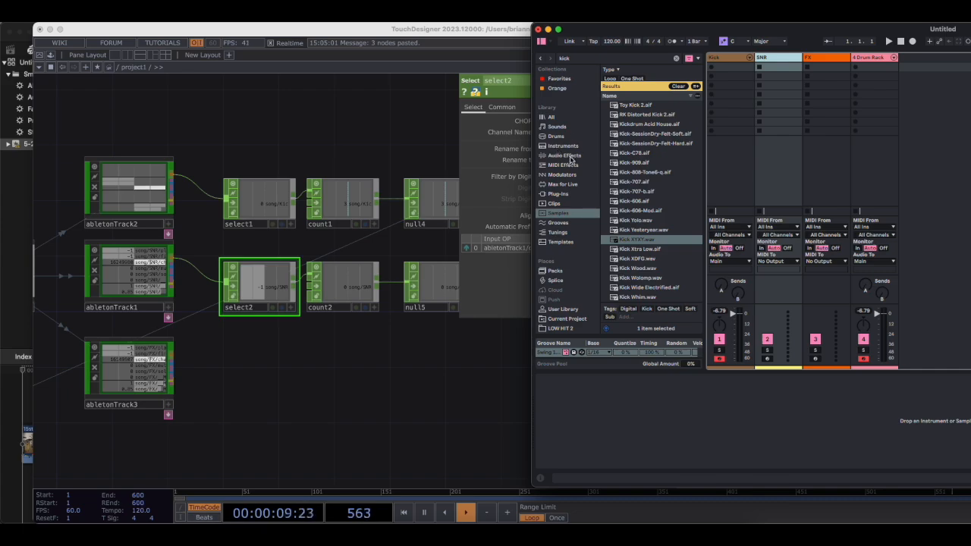
- Clear the kick search in the drum library and add an empty Drum Rack to both the SNR and FX tracks
{"action": "left_click", "coordinate": [563, 145]}
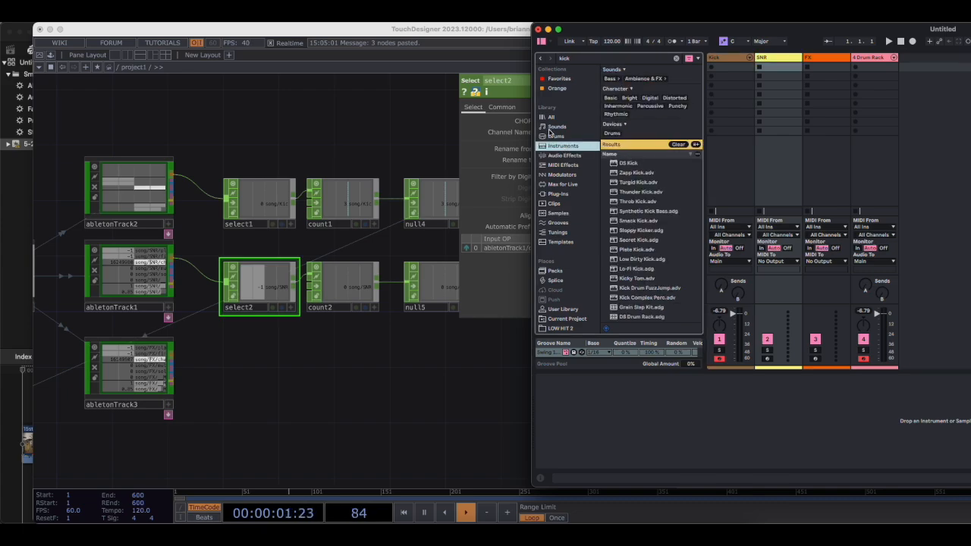
{"action": "left_click", "coordinate": [552, 126]}
{"action": "left_click", "coordinate": [555, 136]}
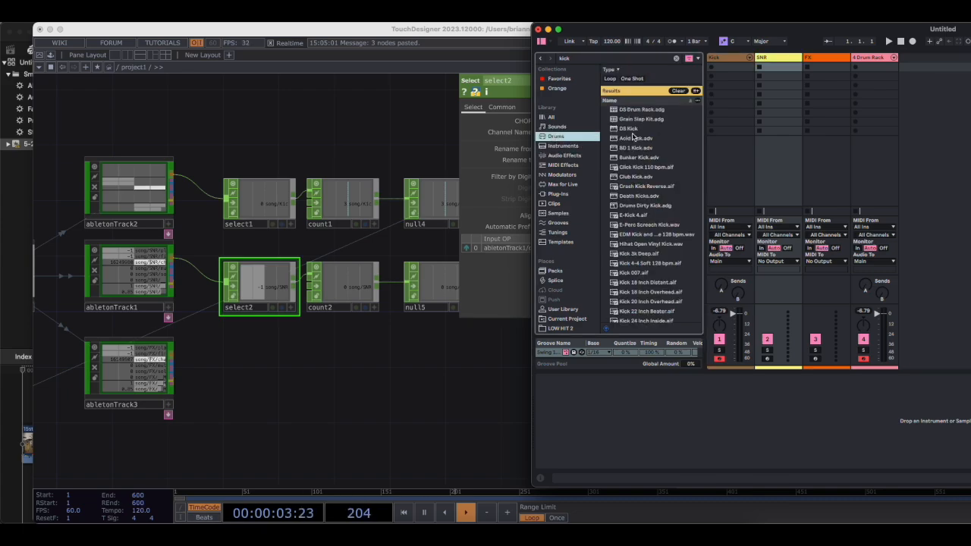
{"action": "scroll", "coordinate": [638, 162], "scroll_direction": "down", "scroll_amount": 3}
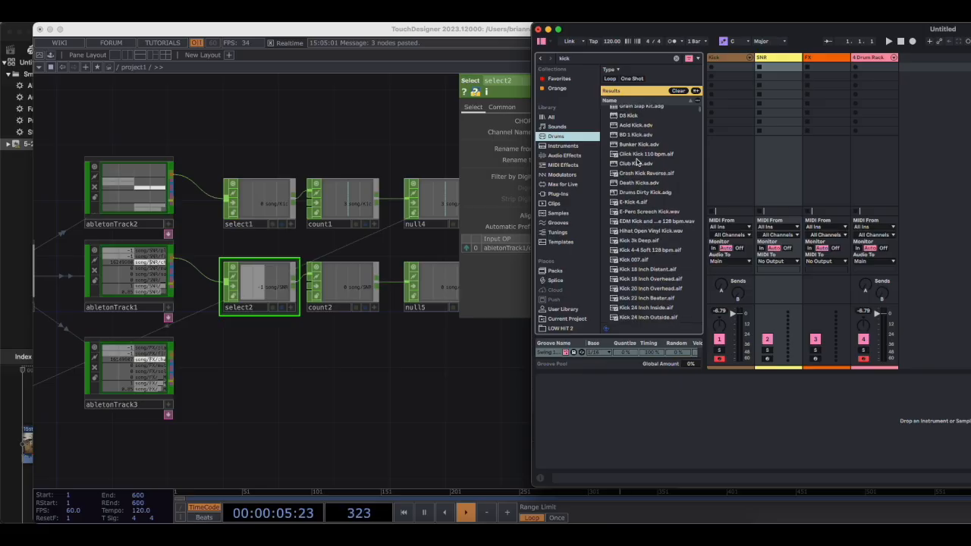
{"action": "scroll", "coordinate": [638, 162], "scroll_direction": "up", "scroll_amount": 3}
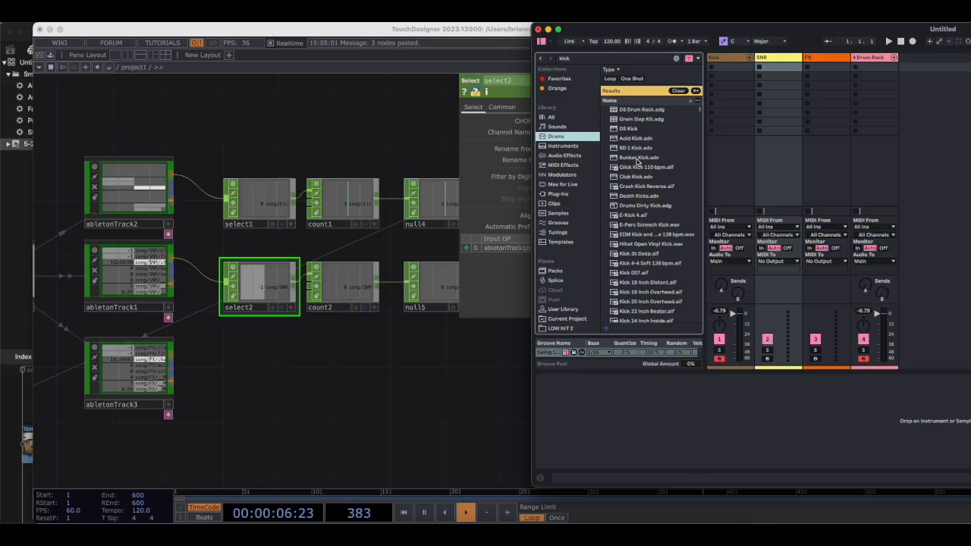
{"action": "left_click", "coordinate": [676, 58]}
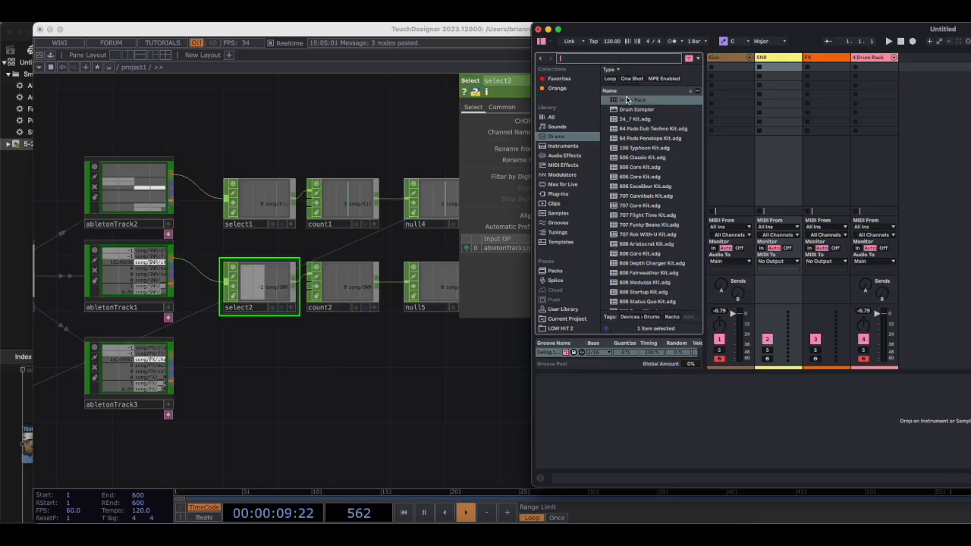
{"action": "left_click", "coordinate": [626, 99]}
{"action": "left_click_drag", "start_coordinate": [771, 60], "coordinate": [772, 61]}
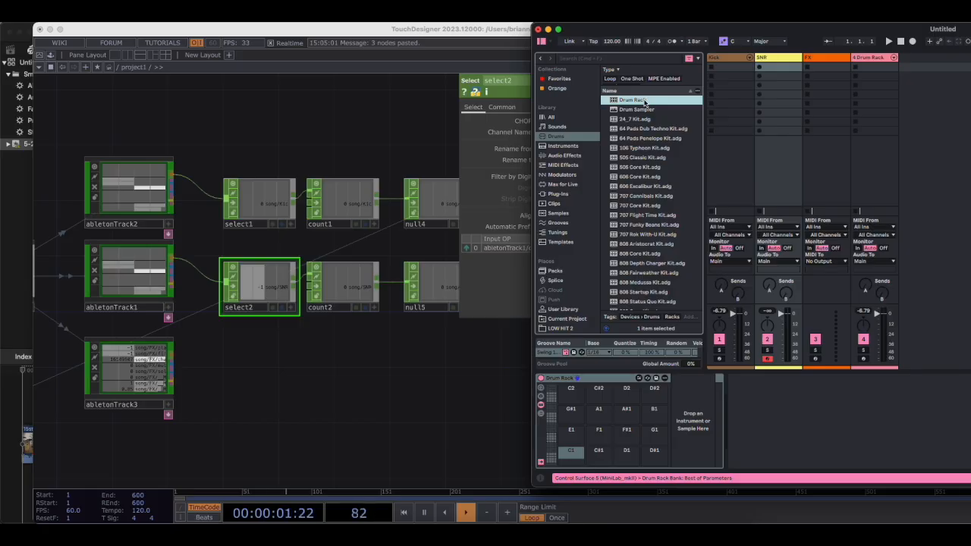
{"action": "left_click_drag", "start_coordinate": [832, 58], "coordinate": [832, 57]}
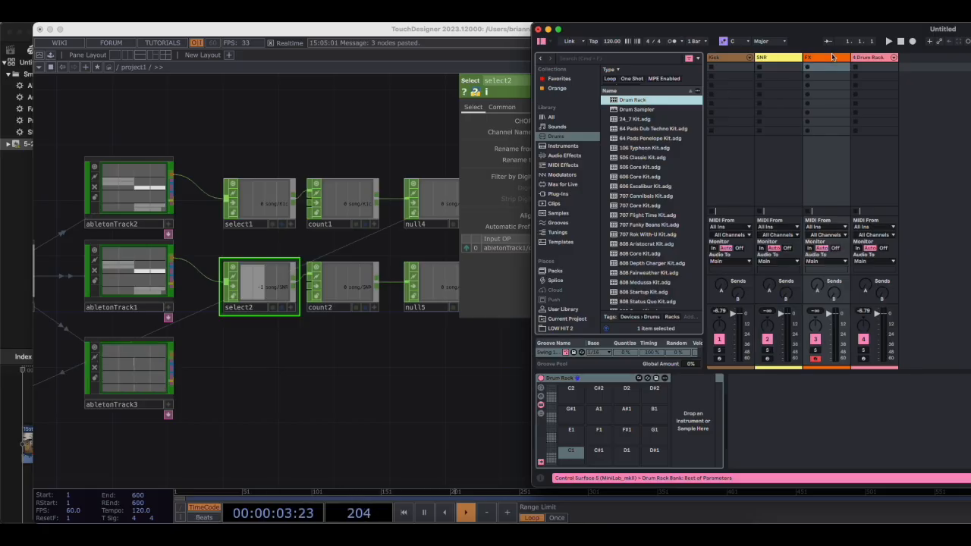
- Search the samples for snare and load Snare-SessionDry-Stick-Hit-Hard onto the G1 pad of the FX track's Drum Rack
{"action": "left_click", "coordinate": [557, 213]}
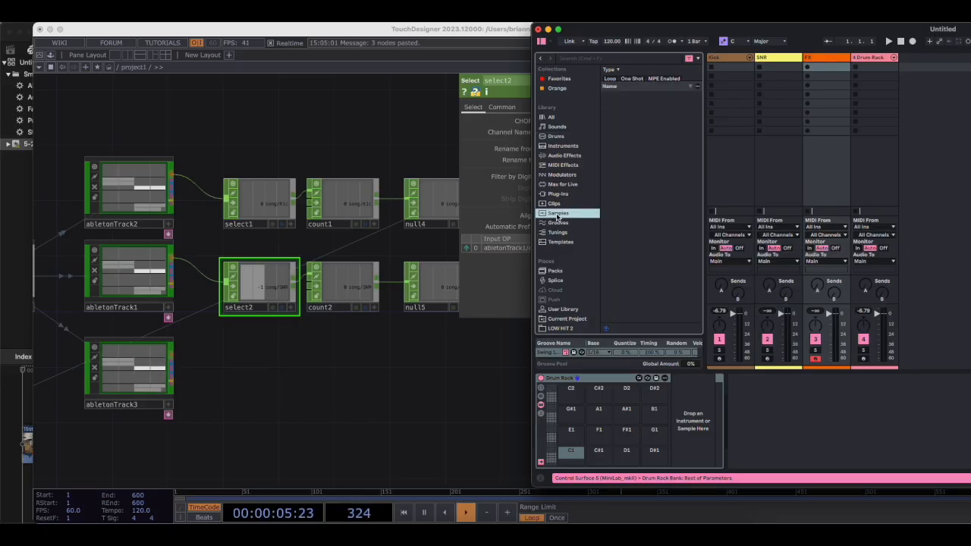
{"action": "left_click", "coordinate": [577, 59]}
{"action": "type", "text": "snare"}
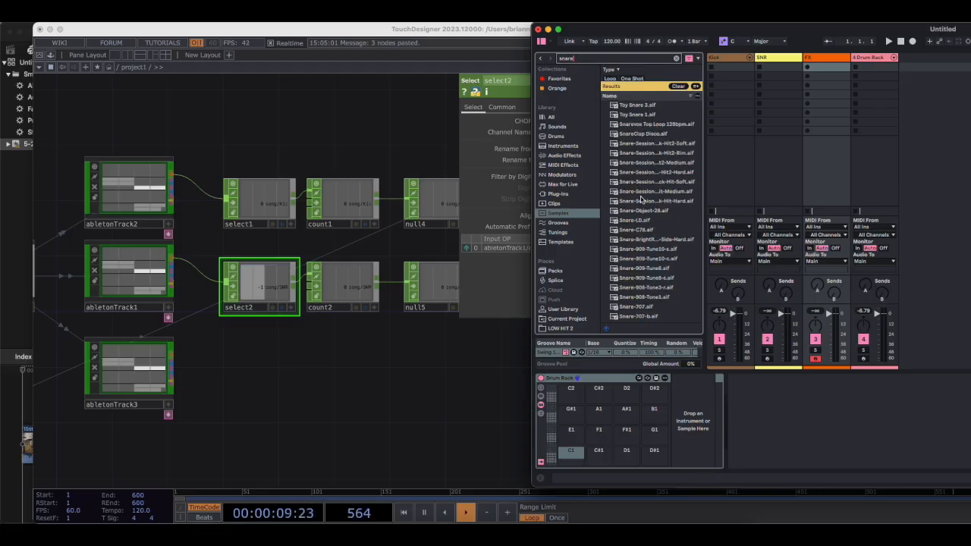
{"action": "left_click_drag", "start_coordinate": [641, 199], "coordinate": [654, 433]}
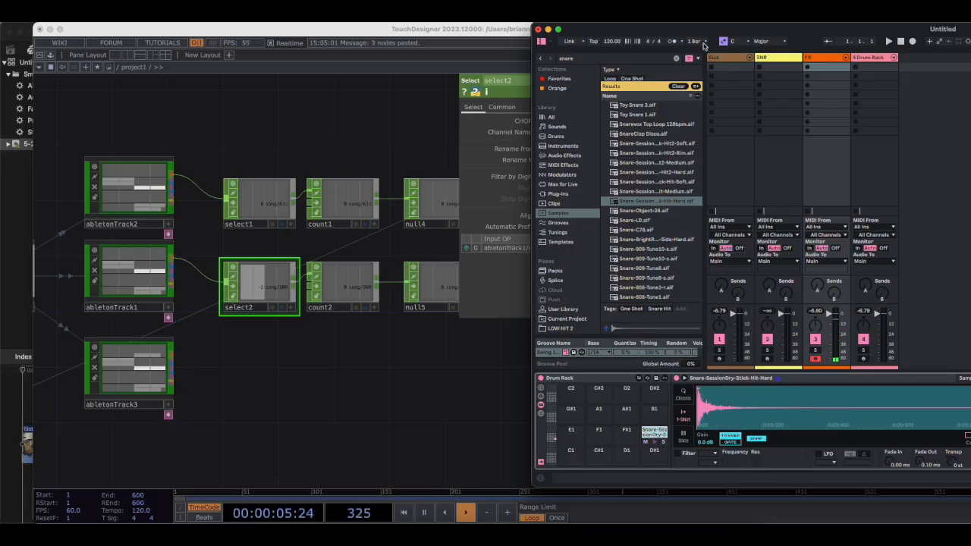
{"action": "left_click_drag", "start_coordinate": [702, 34], "coordinate": [590, 35]}
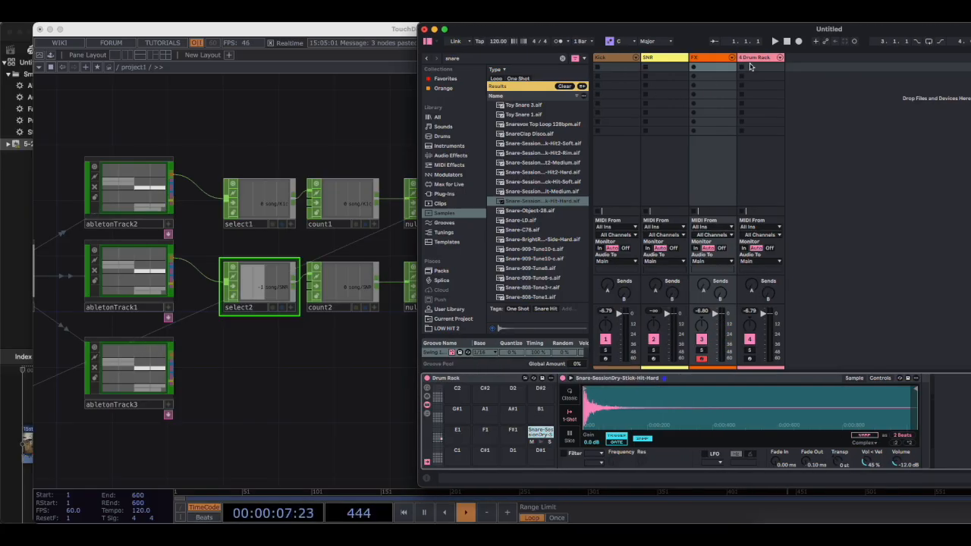
- Load the same snare sample onto the G1 pad of the 4 Drum Rack track and compare it with the SNR track's rack
{"action": "left_click", "coordinate": [749, 66]}
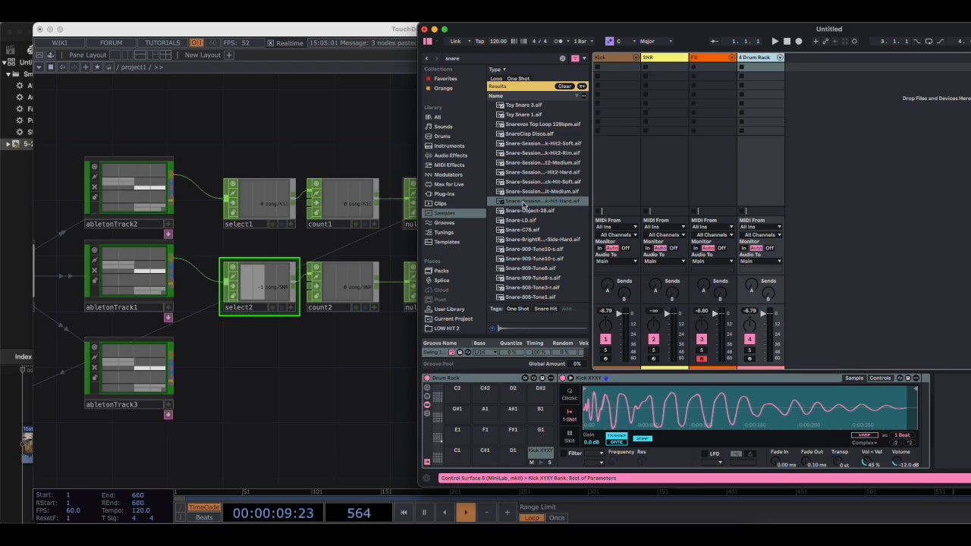
{"action": "left_click_drag", "start_coordinate": [524, 205], "coordinate": [541, 433]}
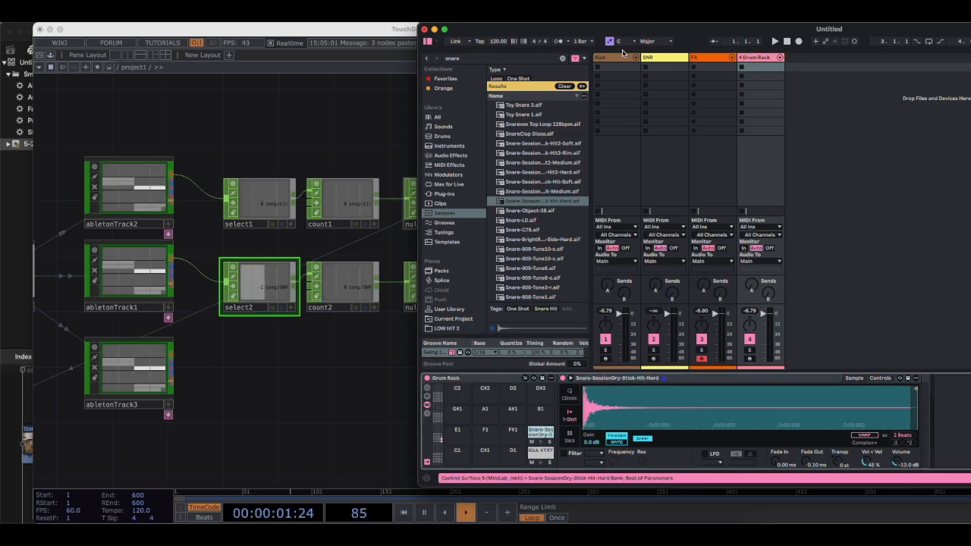
{"action": "left_click", "coordinate": [658, 58]}
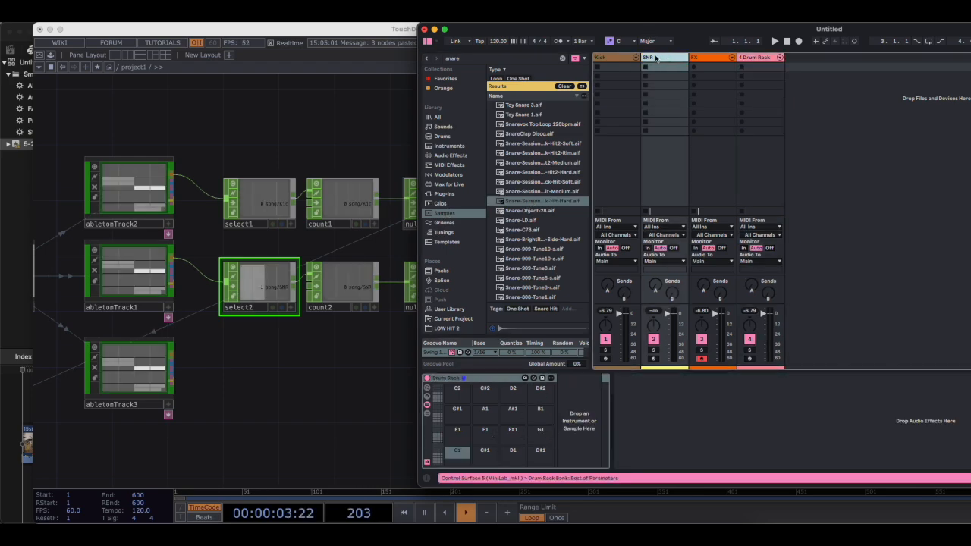
{"action": "left_click", "coordinate": [762, 59]}
- Delete the snare sample from the G1 pad of the FX track's Drum Rack
{"action": "left_click", "coordinate": [704, 59]}
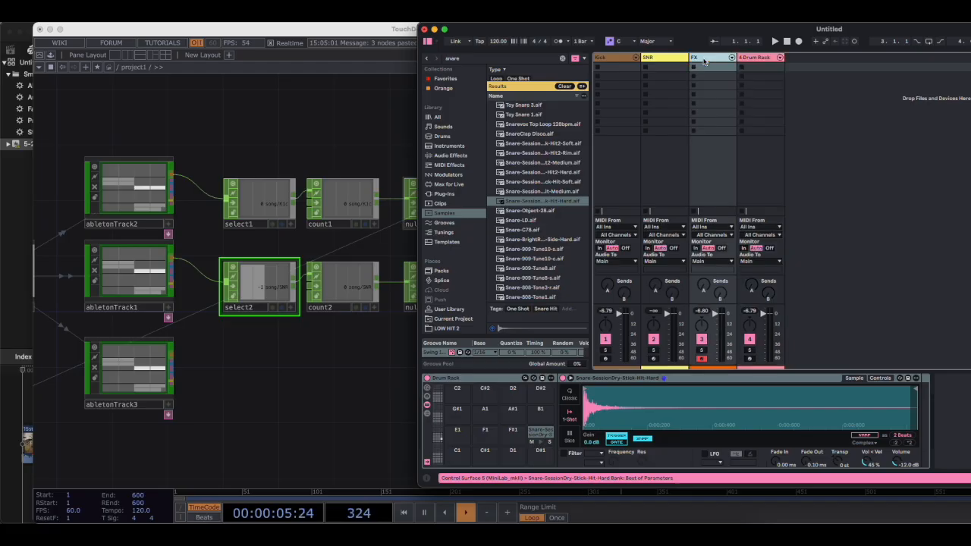
{"action": "left_click", "coordinate": [546, 436]}
{"action": "key", "text": "Delete"}
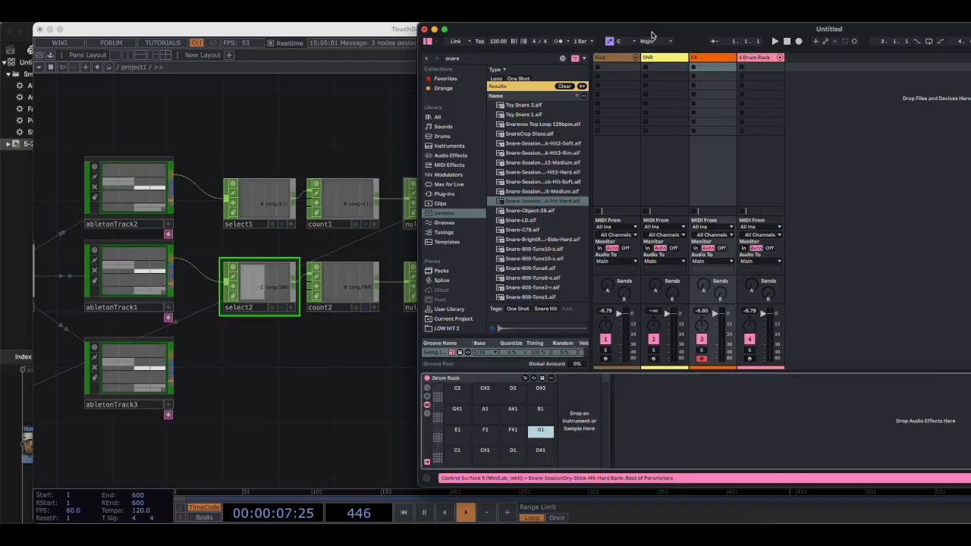
- Load Snare-SessionDry-Stick-Hit-Hard onto the G1 pad of the SNR track's Drum Rack
{"action": "left_click", "coordinate": [657, 60]}
{"action": "left_click", "coordinate": [525, 202]}
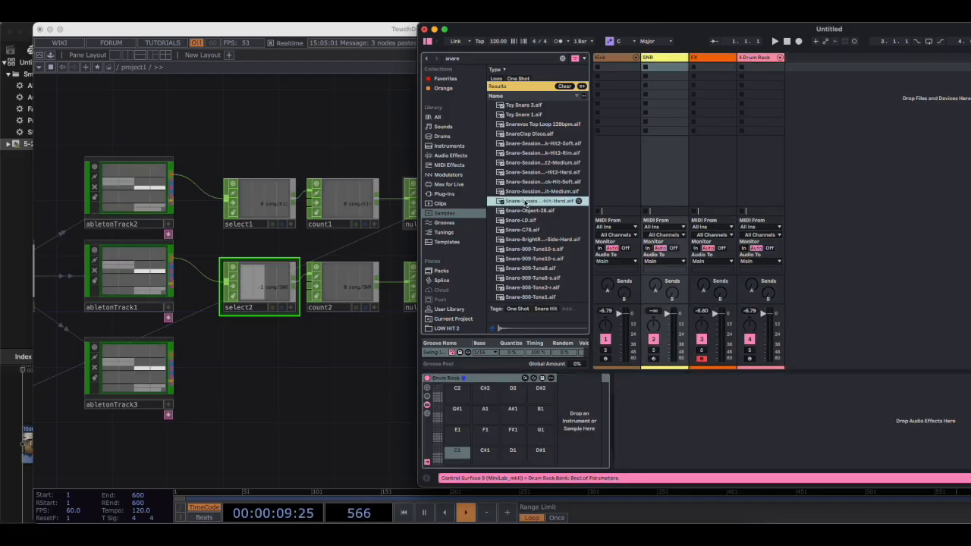
{"action": "left_click_drag", "start_coordinate": [537, 357], "coordinate": [543, 434]}
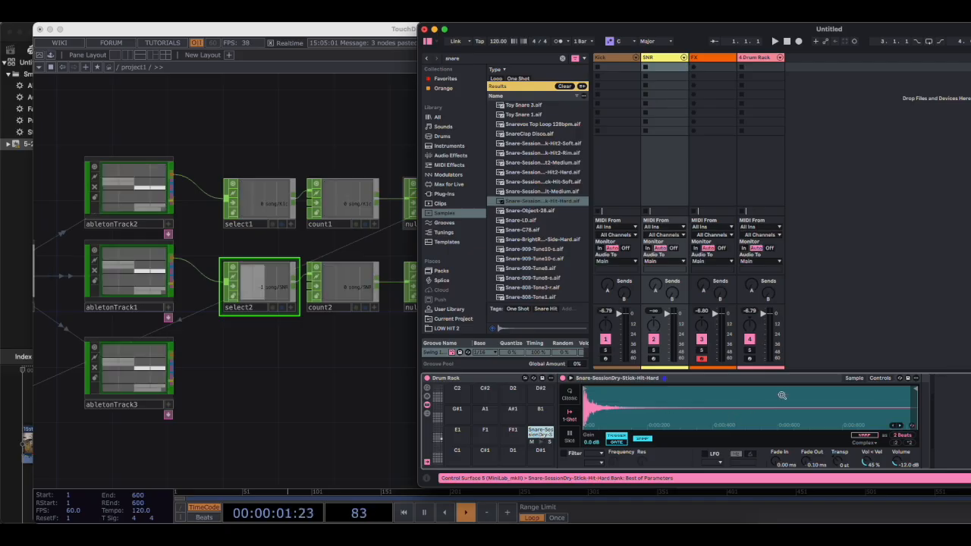
- Trim the SNR snare sample to a short slice at its start and lower its gain to -20 dB
{"action": "left_click_drag", "start_coordinate": [914, 389], "coordinate": [591, 390]}
{"action": "scroll", "coordinate": [589, 396], "scroll_direction": "up", "scroll_amount": 5, "text": "super"}
{"action": "scroll", "coordinate": [589, 395], "scroll_direction": "up", "scroll_amount": 3, "text": "super"}
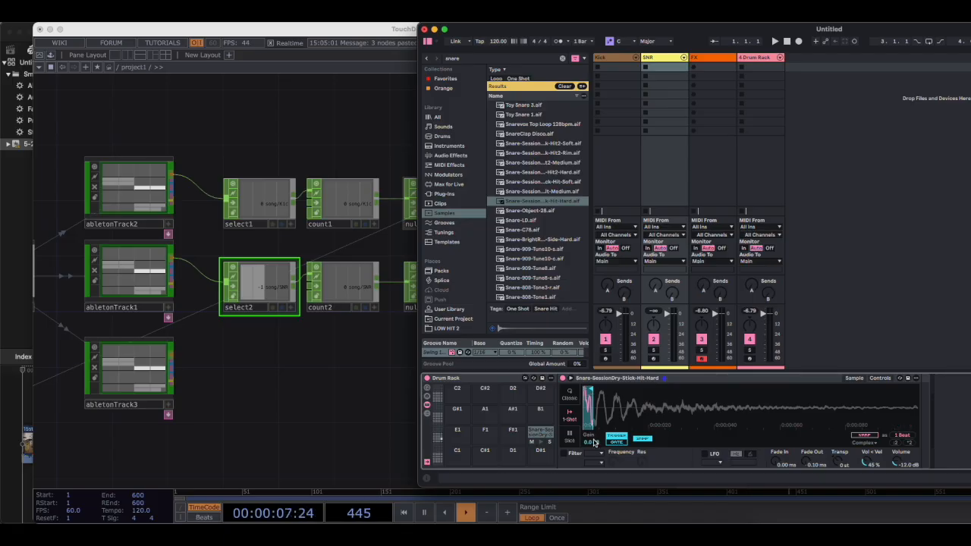
{"action": "left_click_drag", "start_coordinate": [592, 443], "coordinate": [592, 468]}
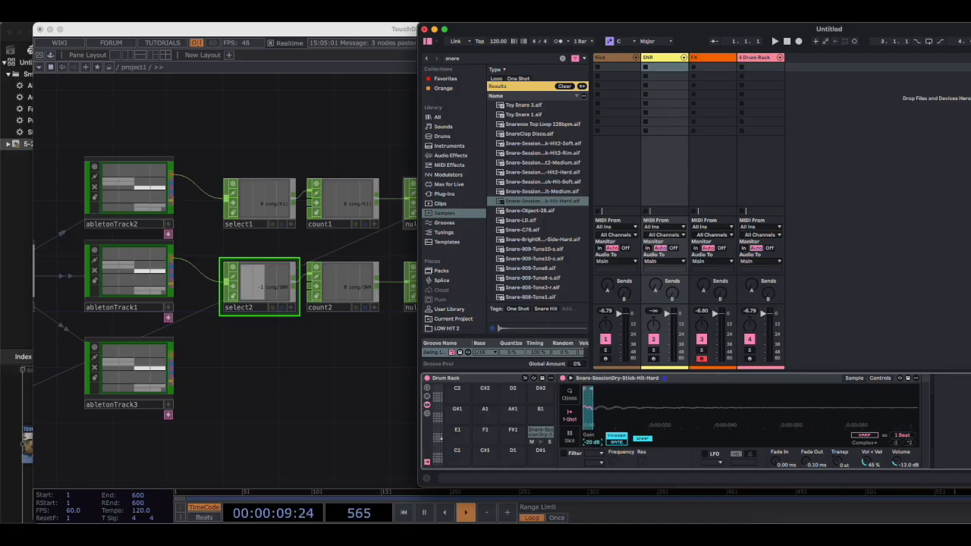
- Search the samples for "whoo", load Whoosh_SFX_26 onto the D1 pad of the FX track's Drum Rack, and audition it
{"action": "left_click", "coordinate": [703, 60]}
{"action": "left_click", "coordinate": [562, 59]}
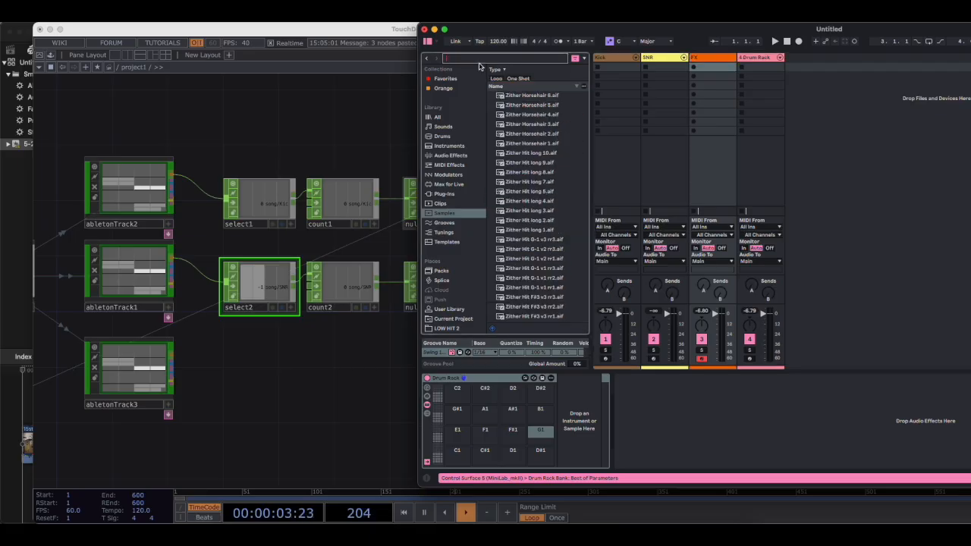
{"action": "type", "text": "whoo"}
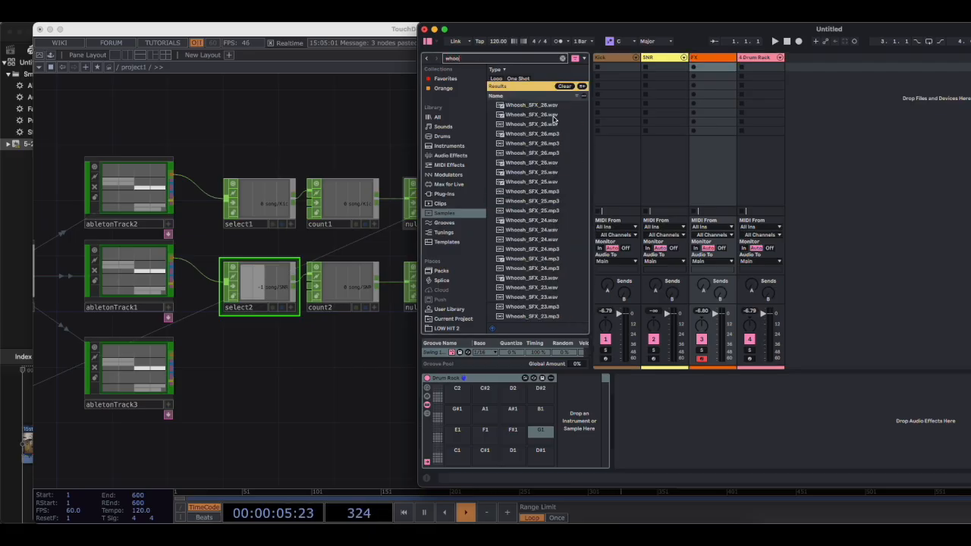
{"action": "left_click", "coordinate": [544, 106]}
{"action": "left_click_drag", "start_coordinate": [540, 365], "coordinate": [521, 456]}
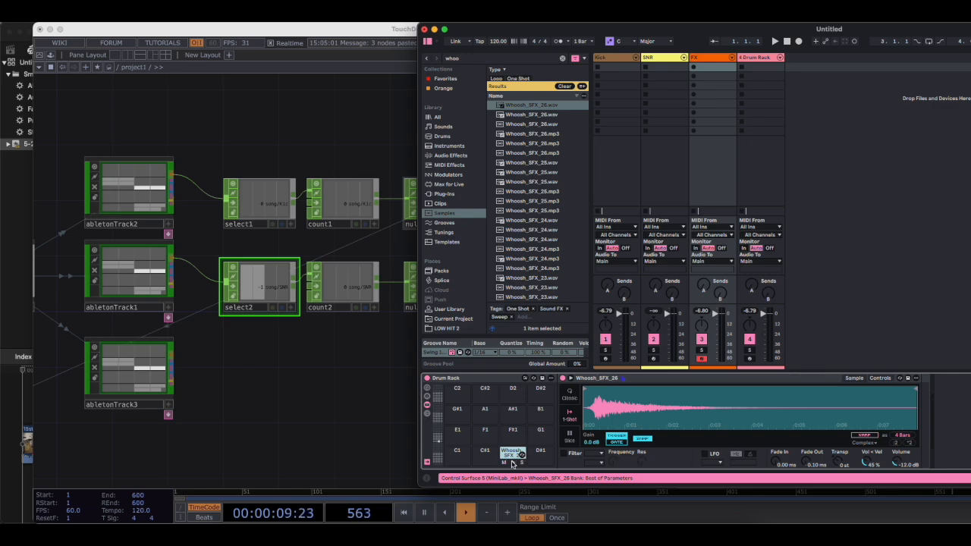
{"action": "left_click", "coordinate": [512, 463]}
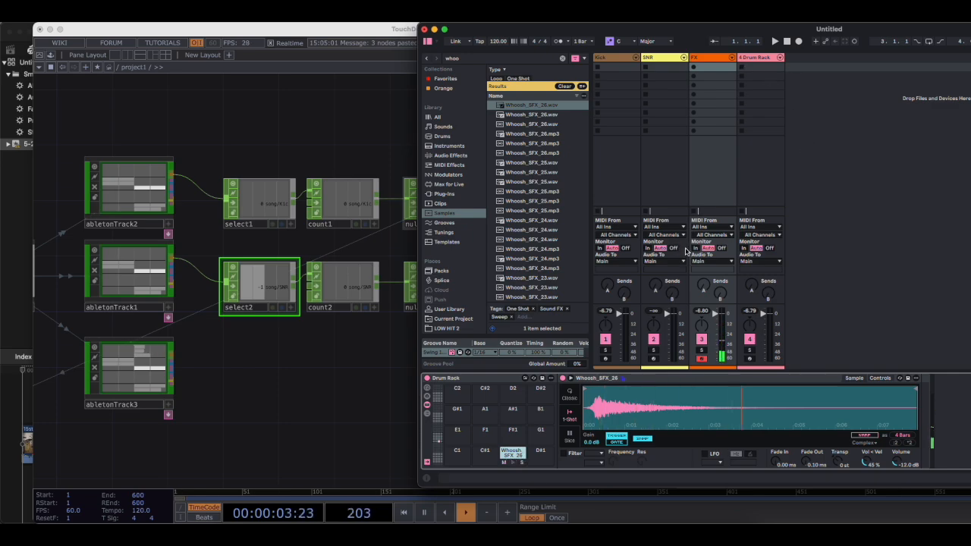
- Arm the SNR, Kick and 4 Drum Rack tracks alongside FX, and show the SNR track's Drum Rack
{"action": "left_click", "coordinate": [654, 359]}
{"action": "left_click", "coordinate": [607, 360]}
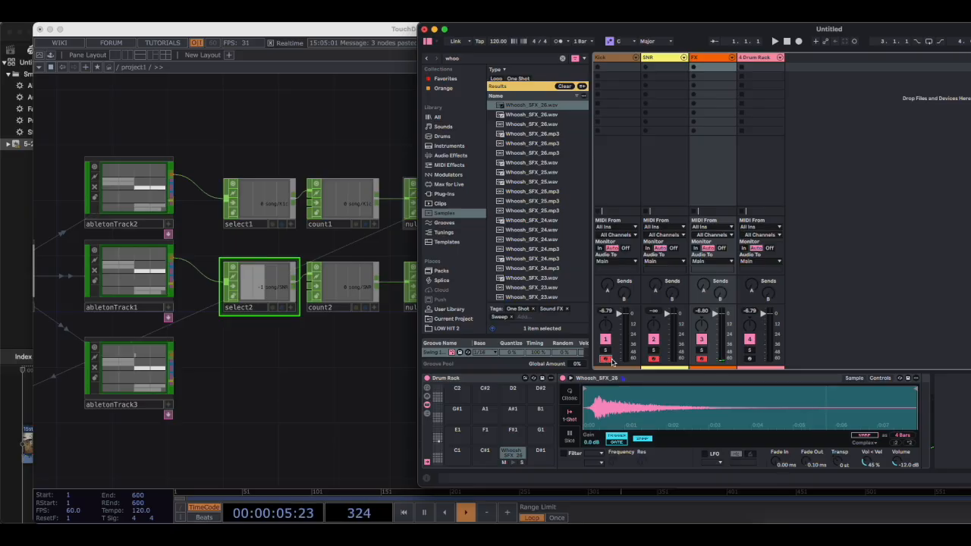
{"action": "left_click", "coordinate": [751, 361]}
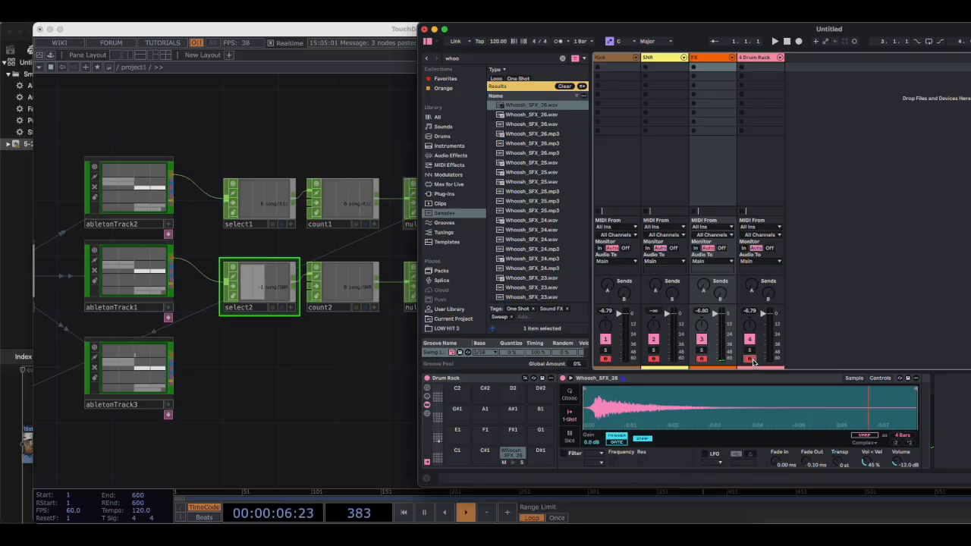
{"action": "left_click", "coordinate": [666, 62]}
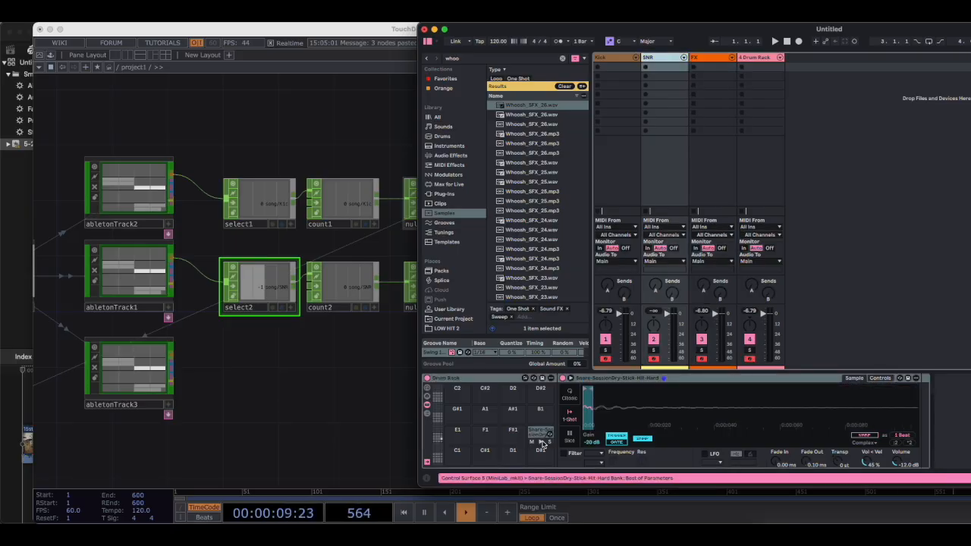
- Switch to TouchDesigner and duplicate the select2, count2 and null5 chain into a third row beside abletonTrack3
{"action": "left_click_drag", "start_coordinate": [461, 25], "coordinate": [626, 26]}
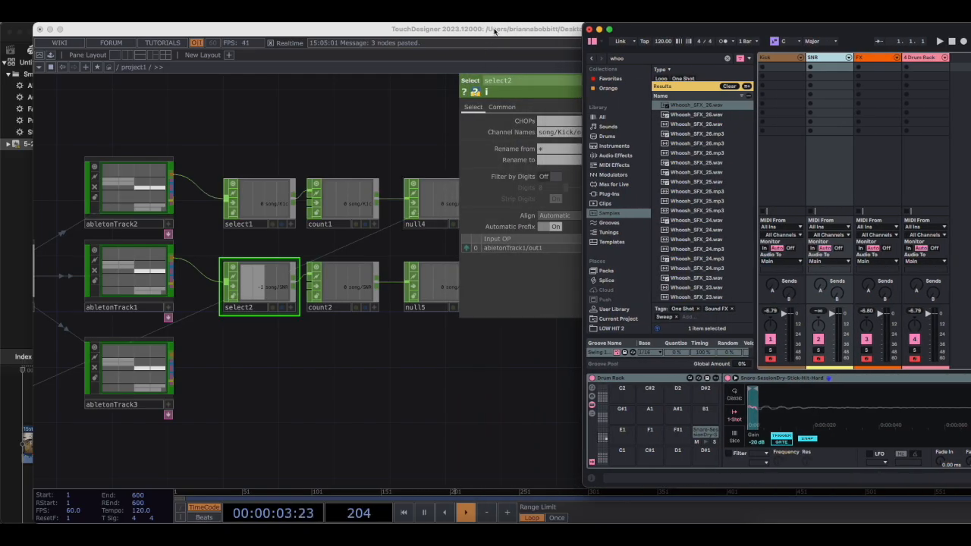
{"action": "scroll", "coordinate": [278, 284], "scroll_direction": "down", "scroll_amount": 2}
{"action": "left_click", "coordinate": [305, 360]}
{"action": "key", "text": "p"}
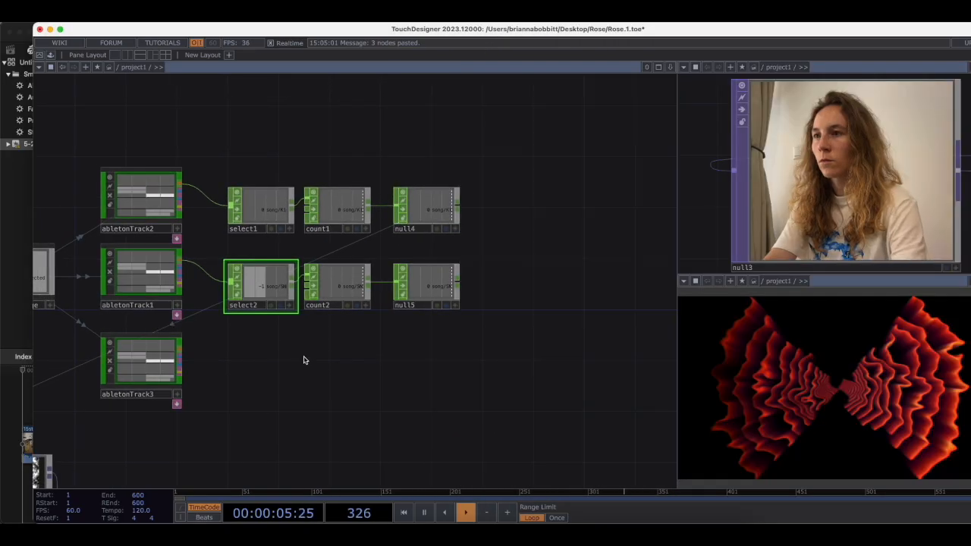
{"action": "left_click_drag", "start_coordinate": [259, 248], "coordinate": [481, 327]}
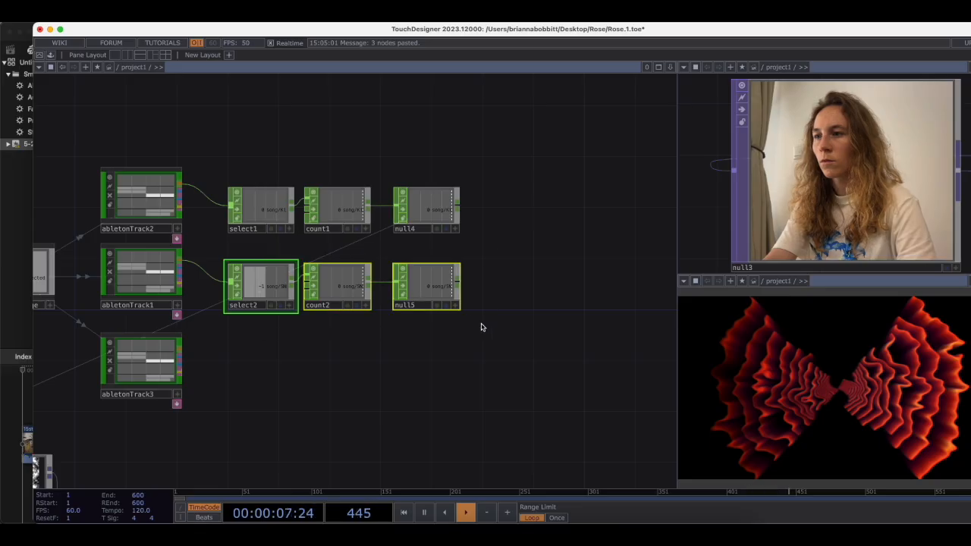
{"action": "key", "text": "ctrl+v"}
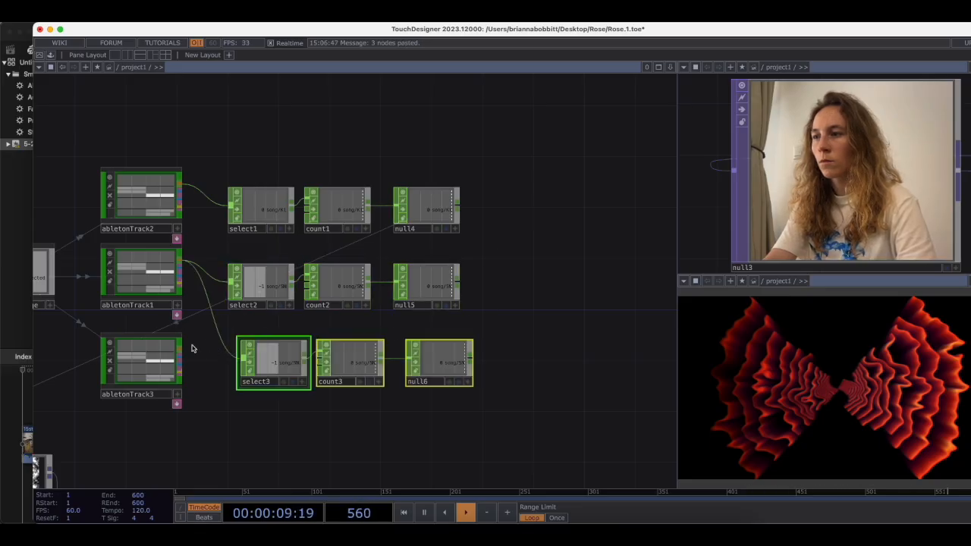
- Disconnect select3 from abletonTrack1 and feed it from abletonTrack3's output instead
{"action": "right_click", "coordinate": [216, 330]}
{"action": "left_click", "coordinate": [233, 368]}
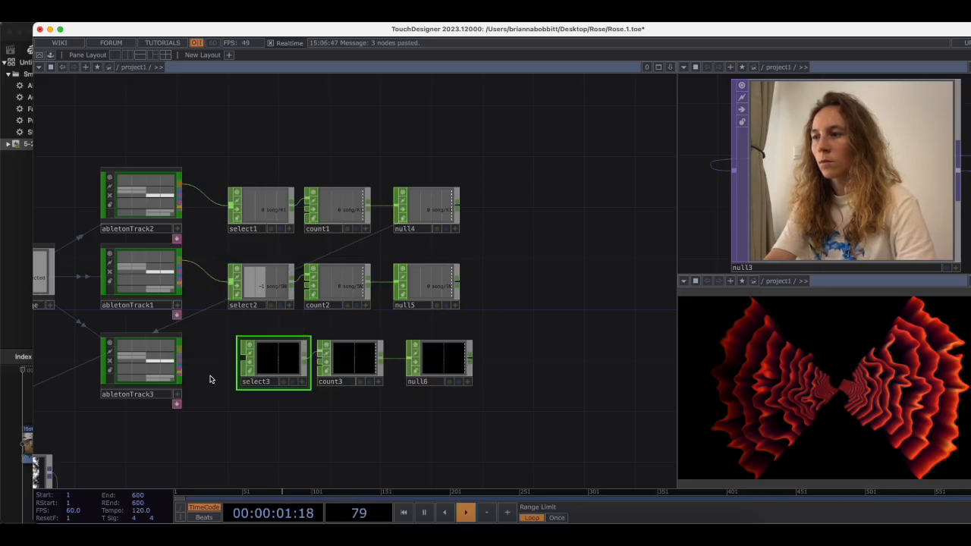
{"action": "left_click_drag", "start_coordinate": [183, 353], "coordinate": [266, 355]}
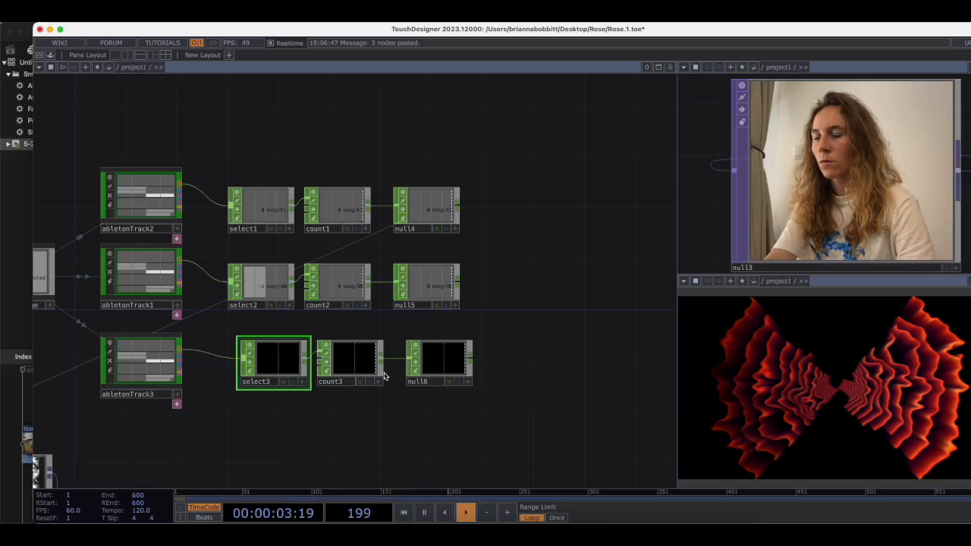
- Set select3's channel name to song/FX/output_meter_level
{"action": "key", "text": "p"}
{"action": "left_click", "coordinate": [669, 132]}
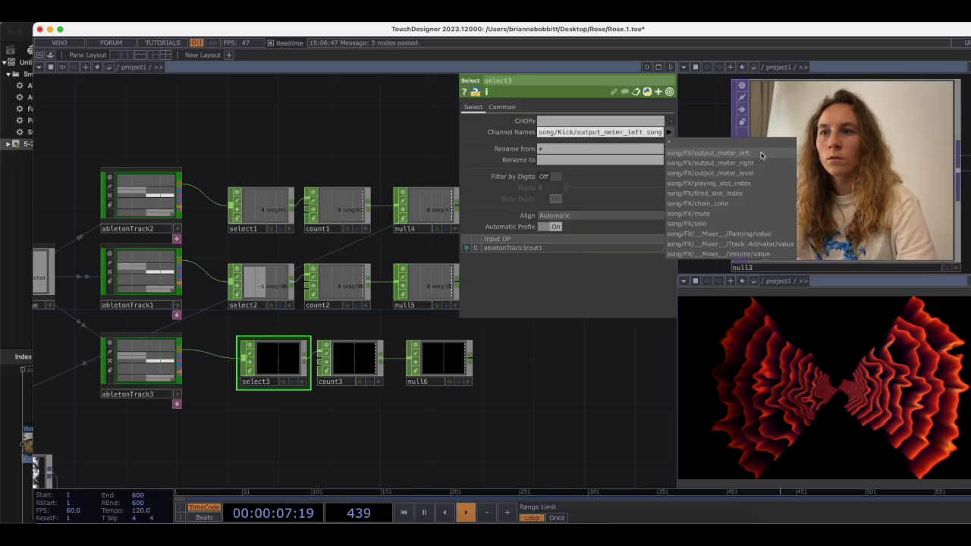
{"action": "left_click", "coordinate": [735, 174]}
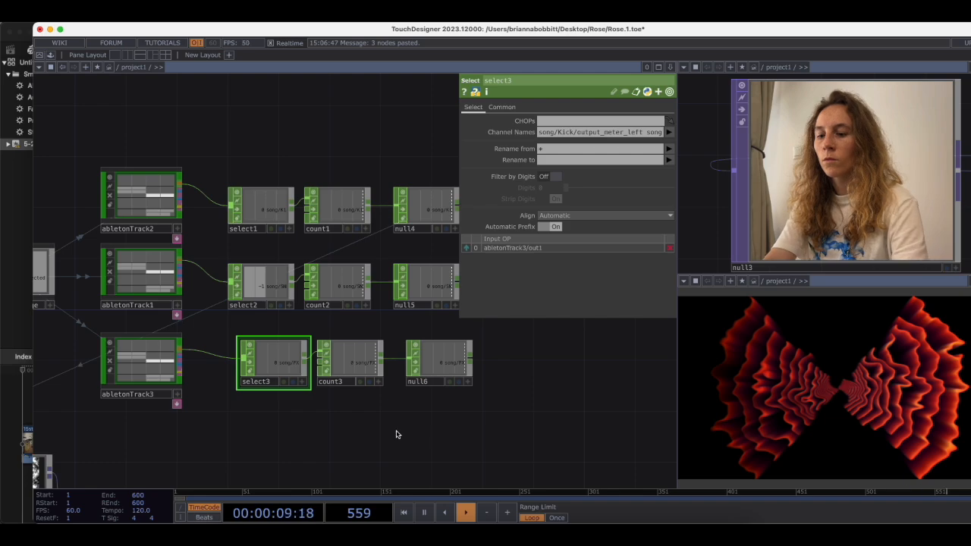
{"action": "key", "text": "p"}
{"action": "scroll", "coordinate": [395, 434], "scroll_direction": "up", "scroll_amount": 2}
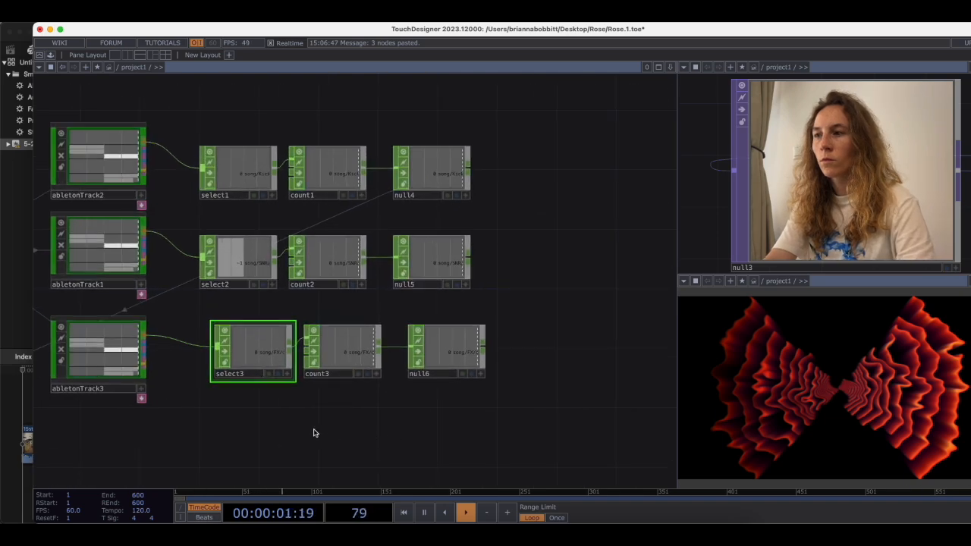
{"action": "scroll", "coordinate": [368, 432], "scroll_direction": "down", "scroll_amount": 3}
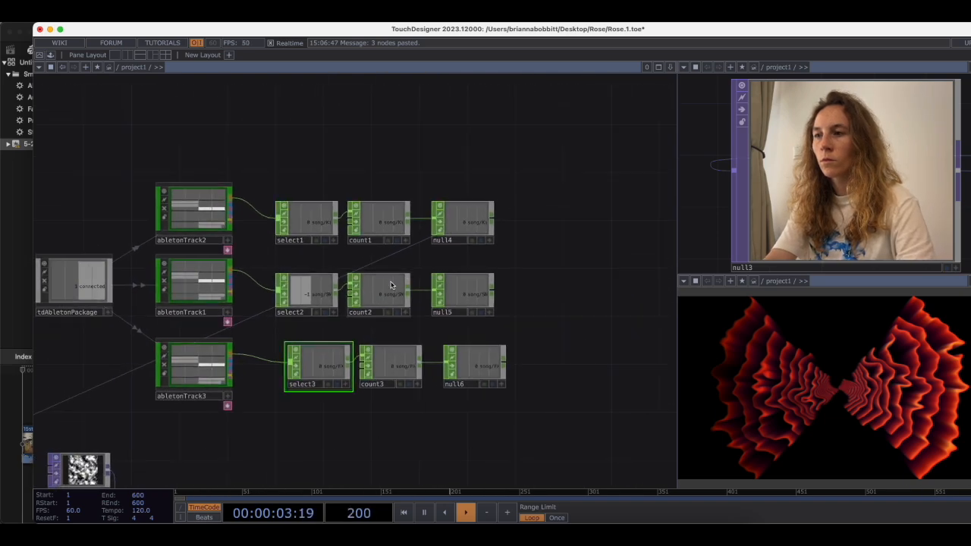
- Delete count2 and count3 from the SNR and FX chains
{"action": "left_click", "coordinate": [391, 286]}
{"action": "key", "text": "Delete"}
{"action": "left_click", "coordinate": [406, 374]}
{"action": "key", "text": "Delete"}
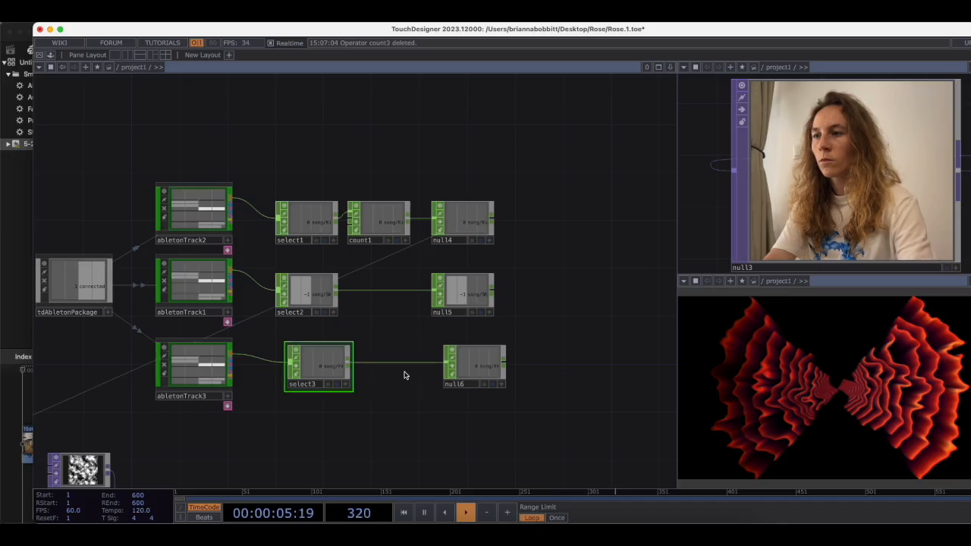
- Move null5 and null6 further along their rows to leave room after select2 and select3
{"action": "left_click_drag", "start_coordinate": [497, 356], "coordinate": [471, 355]}
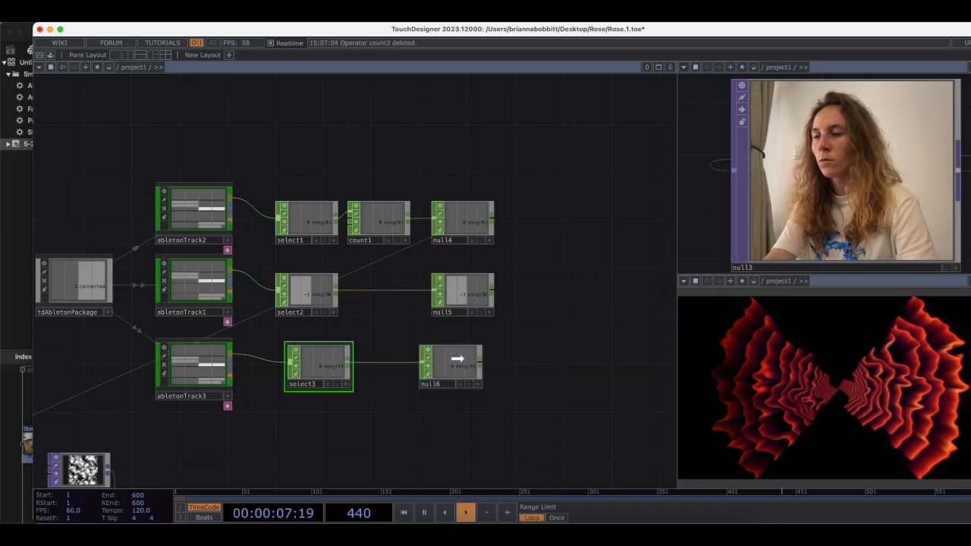
{"action": "scroll", "coordinate": [399, 423], "scroll_direction": "down", "scroll_amount": 1}
{"action": "left_click_drag", "start_coordinate": [399, 423], "coordinate": [438, 362]}
{"action": "scroll", "coordinate": [405, 379], "scroll_direction": "down", "scroll_amount": 3}
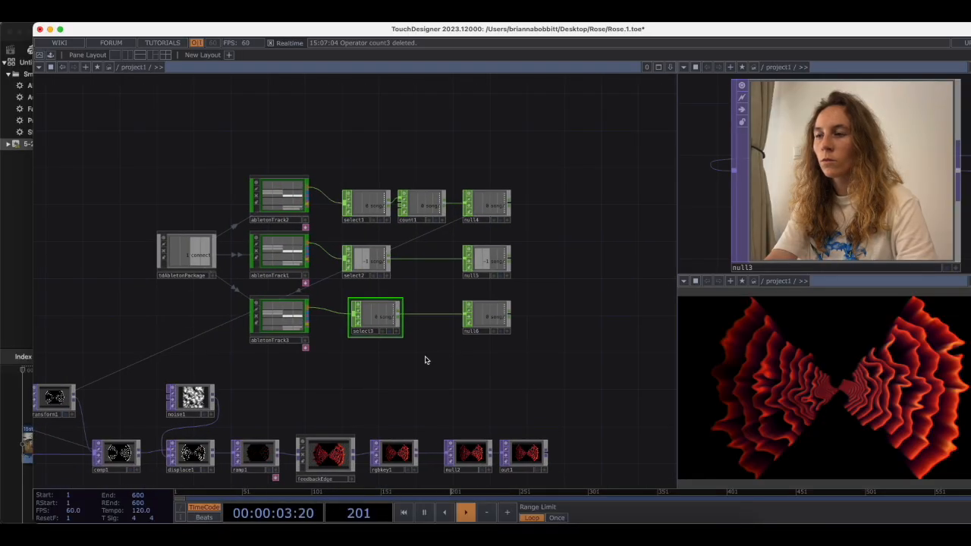
{"action": "scroll", "coordinate": [424, 358], "scroll_direction": "up", "scroll_amount": 2}
{"action": "left_click_drag", "start_coordinate": [505, 260], "coordinate": [546, 252]}
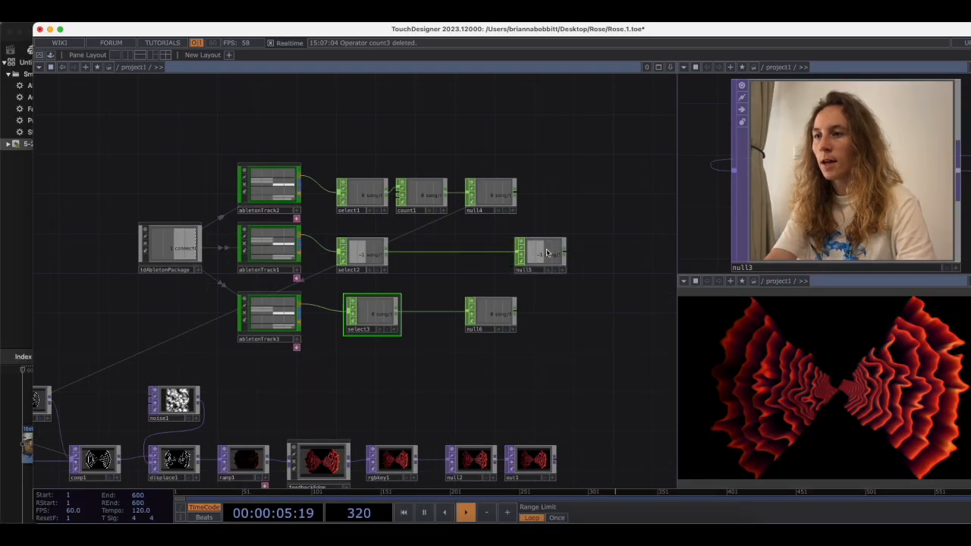
{"action": "left_click_drag", "start_coordinate": [489, 312], "coordinate": [538, 313]}
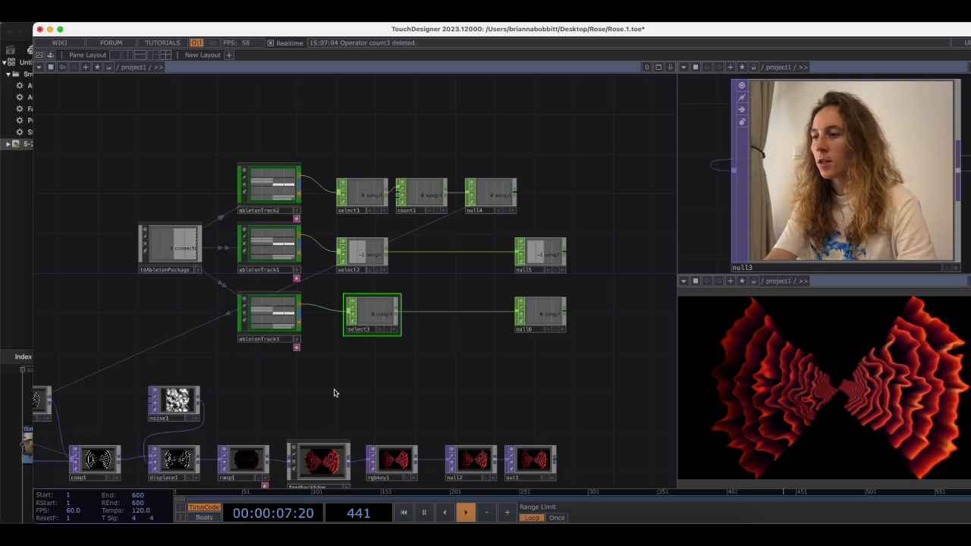
- Review the parameters of the noise1 and displace1 operators in the rose network
{"action": "left_click_drag", "start_coordinate": [333, 393], "coordinate": [427, 301]}
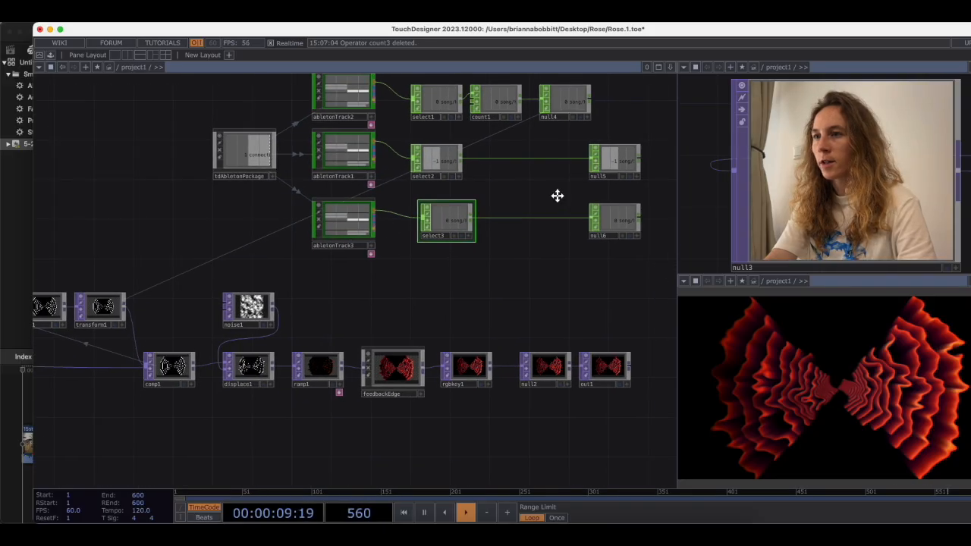
{"action": "left_click_drag", "start_coordinate": [558, 196], "coordinate": [536, 253]}
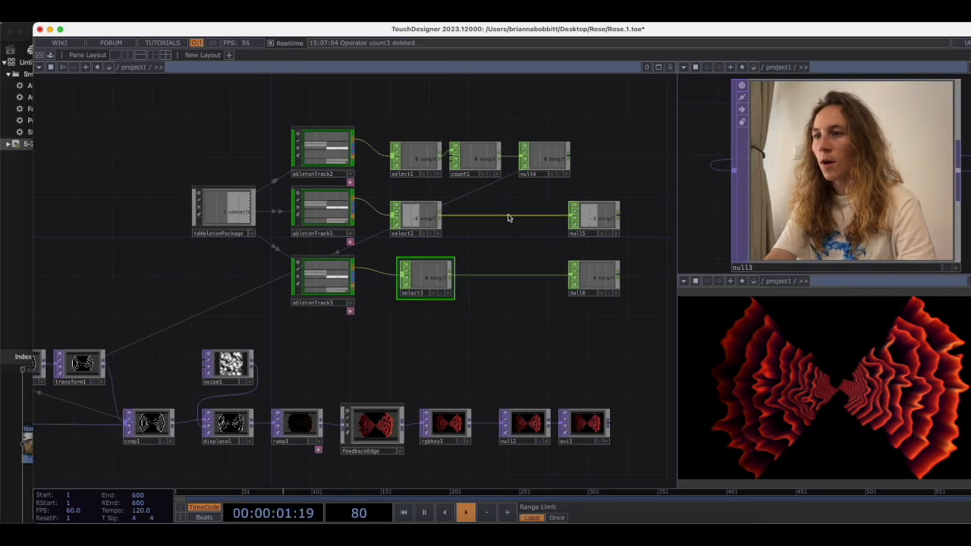
{"action": "left_click", "coordinate": [225, 369]}
{"action": "key", "text": "p"}
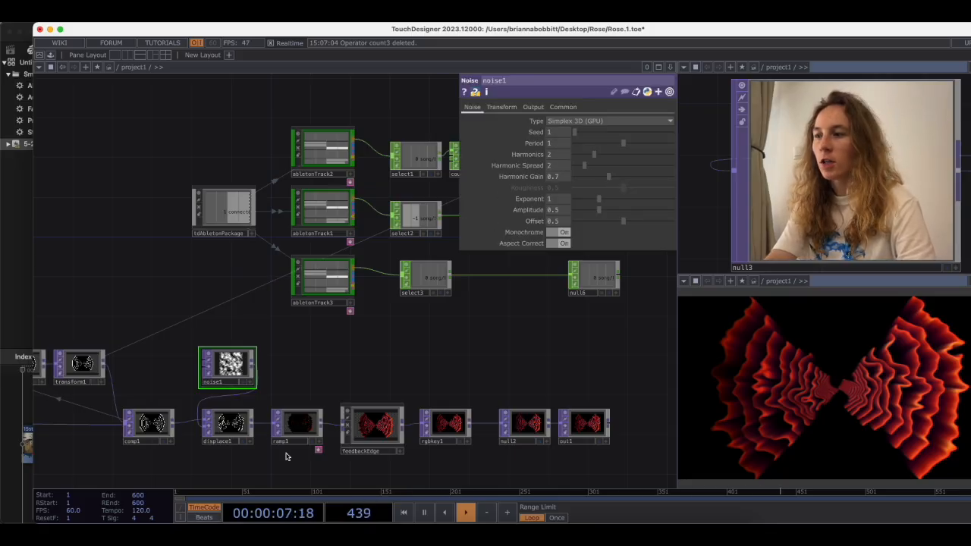
{"action": "left_click", "coordinate": [227, 422]}
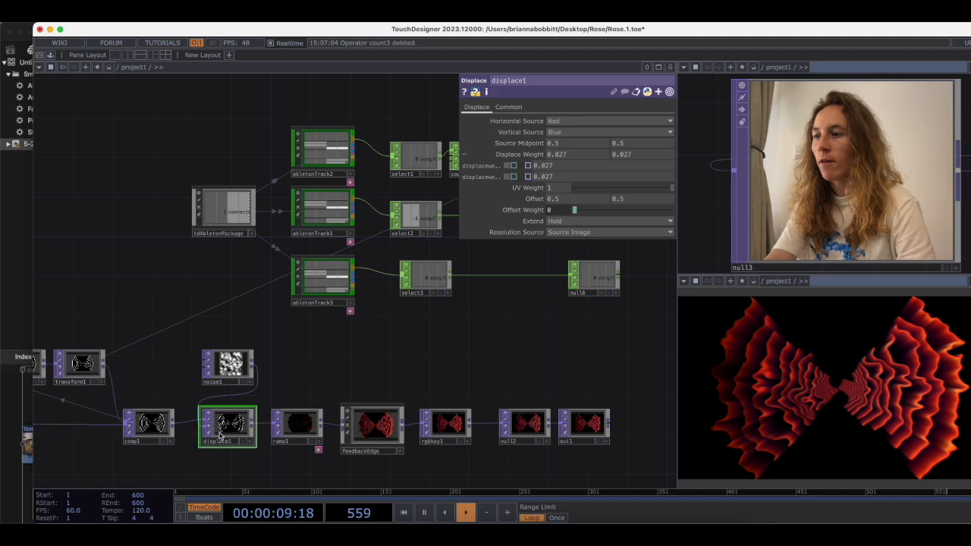
{"action": "scroll", "coordinate": [238, 410], "scroll_direction": "up", "scroll_amount": 2}
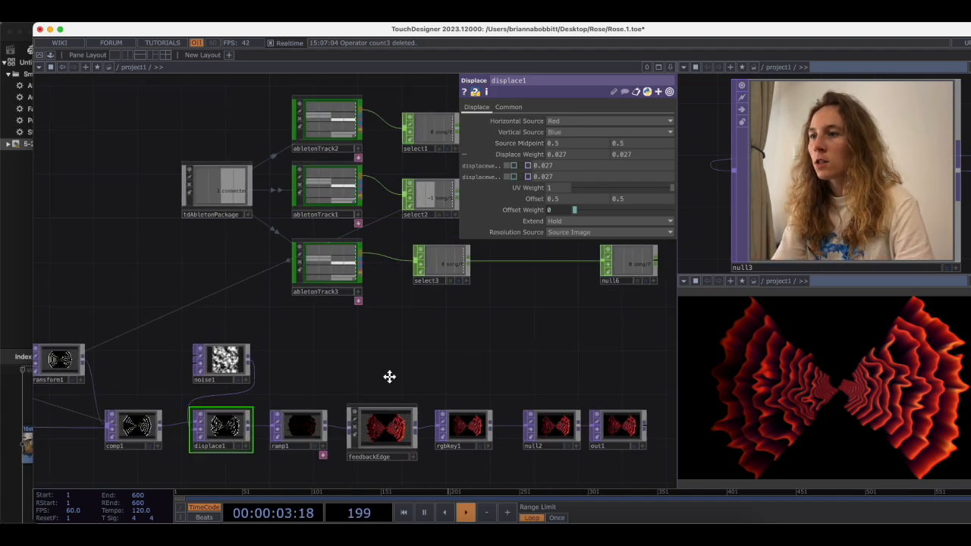
- Insert a Math CHOP between select2 and null5 in the SNR chain
{"action": "scroll", "coordinate": [390, 377], "scroll_direction": "right", "scroll_amount": 10}
{"action": "right_click", "coordinate": [328, 246]}
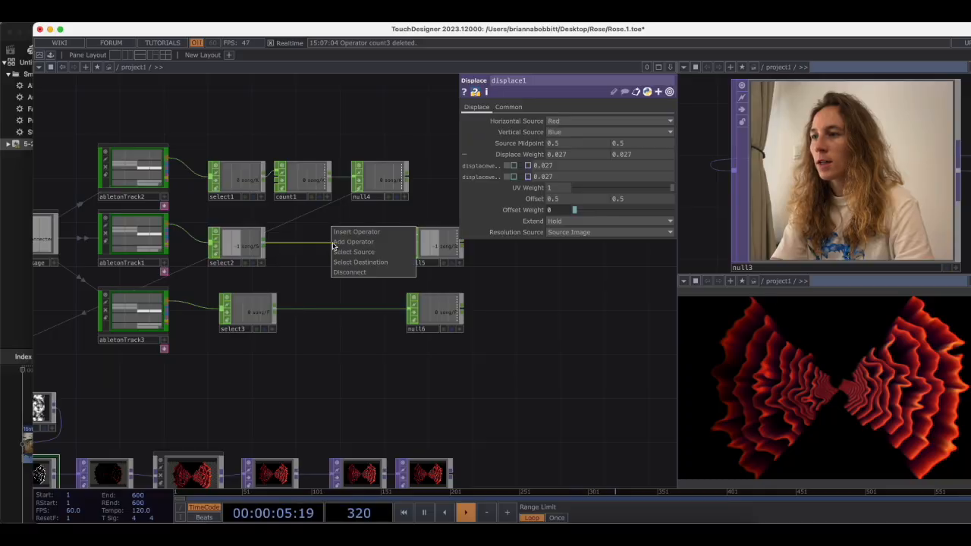
{"action": "left_click", "coordinate": [353, 232]}
{"action": "type", "text": "math"}
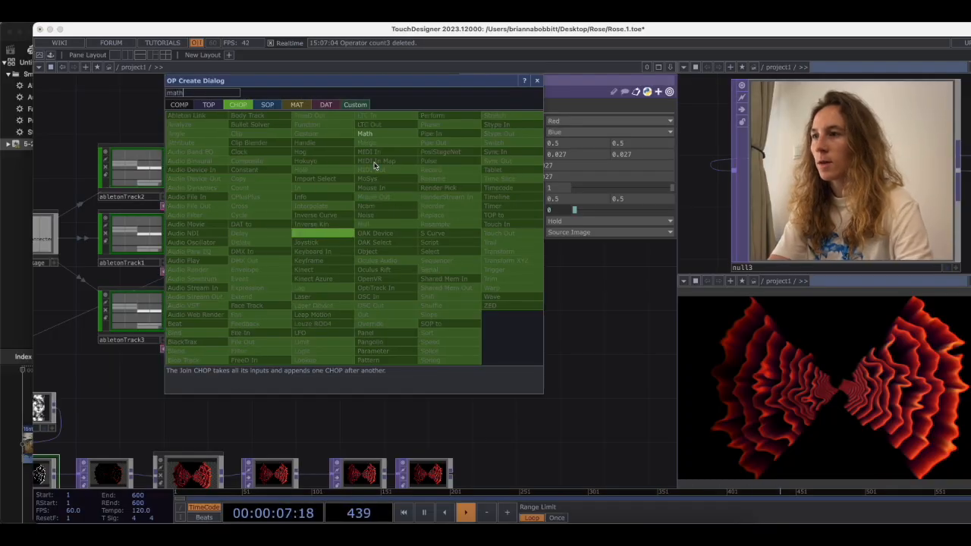
{"action": "left_click", "coordinate": [365, 134]}
{"action": "left_click", "coordinate": [340, 248]}
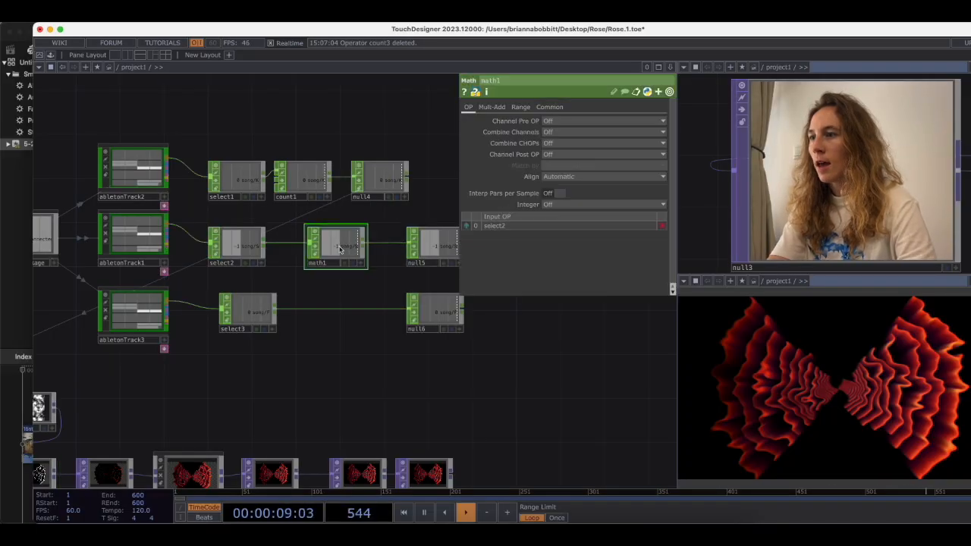
- Set the Multiply value of math1 to .1
{"action": "mouse_move", "coordinate": [290, 391]}
{"action": "left_mouse_down"}
{"action": "mouse_move", "coordinate": [362, 390]}
{"action": "mouse_move", "coordinate": [306, 382]}
{"action": "left_mouse_up"}
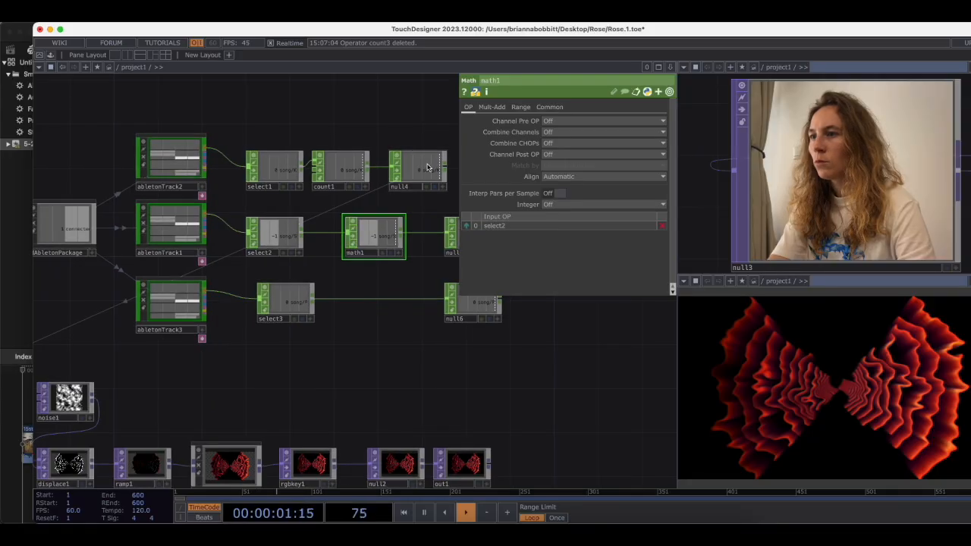
{"action": "left_click", "coordinate": [492, 107]}
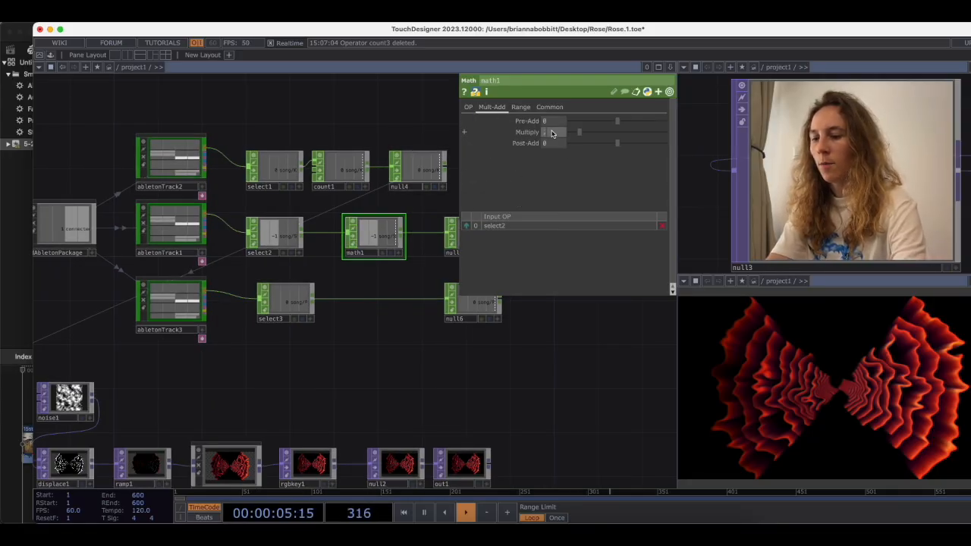
{"action": "key", "text": "Return"}
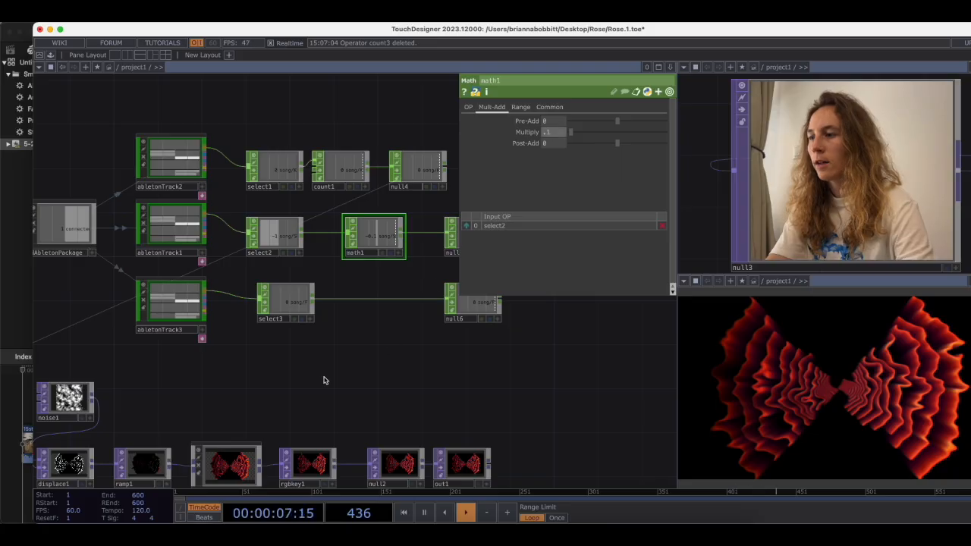
- Link displace1's two Displace Weight values to null5's song/SNR/playing_slot_index channel as a CHOP reference
{"action": "left_click_drag", "start_coordinate": [198, 428], "coordinate": [212, 427]}
{"action": "left_click", "coordinate": [78, 468]}
{"action": "left_click_drag", "start_coordinate": [425, 345], "coordinate": [241, 396]}
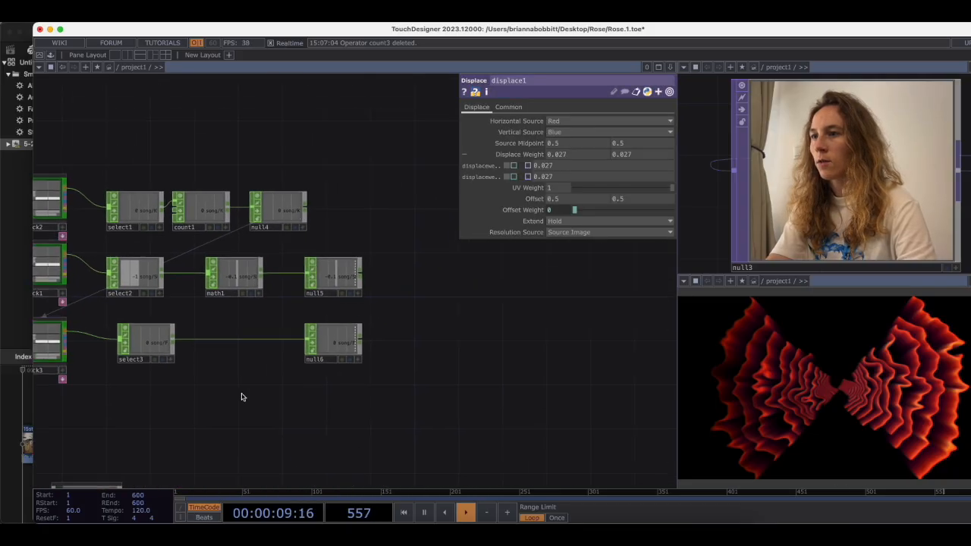
{"action": "scroll", "coordinate": [397, 299], "scroll_direction": "up", "scroll_amount": 5}
{"action": "left_click_drag", "start_coordinate": [351, 301], "coordinate": [392, 315]}
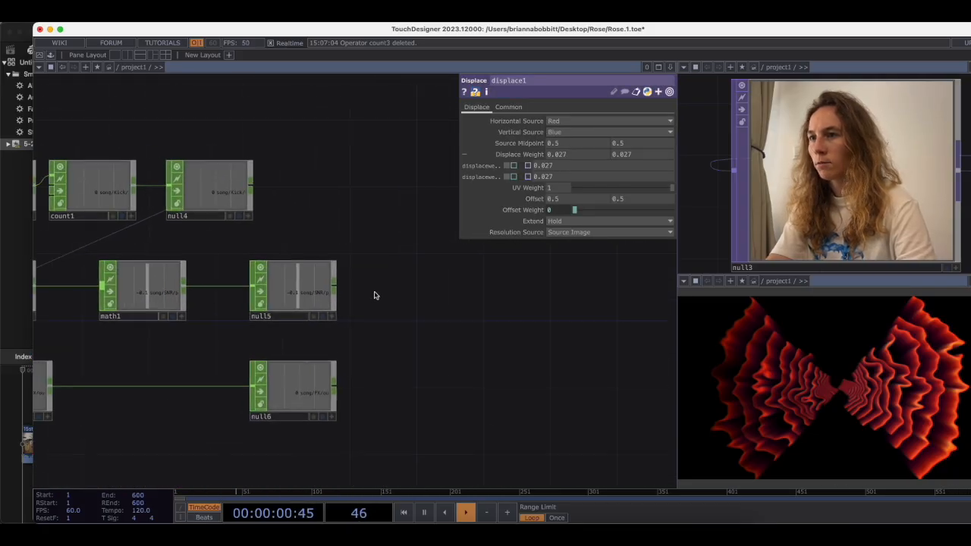
{"action": "left_click", "coordinate": [331, 317]}
{"action": "left_click_drag", "start_coordinate": [300, 294], "coordinate": [529, 155]}
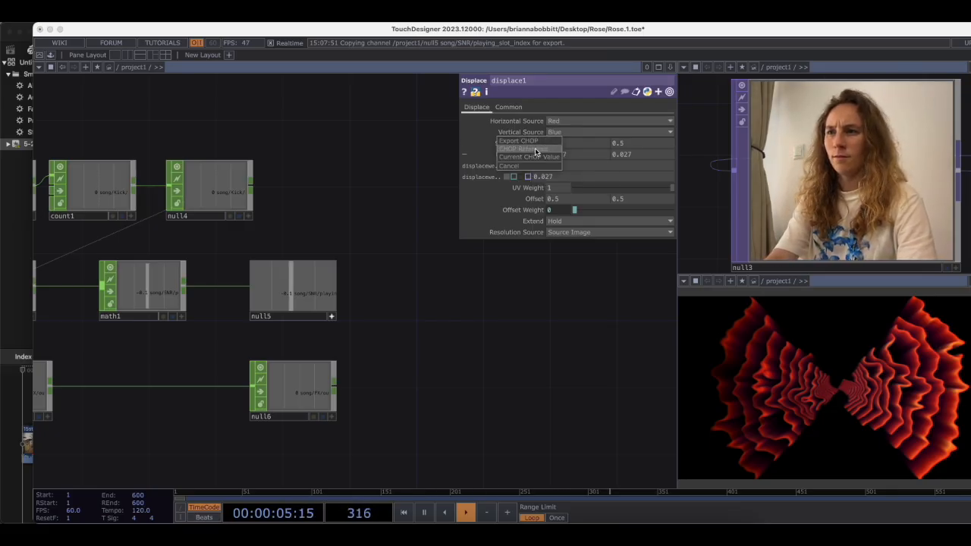
{"action": "left_click", "coordinate": [535, 151]}
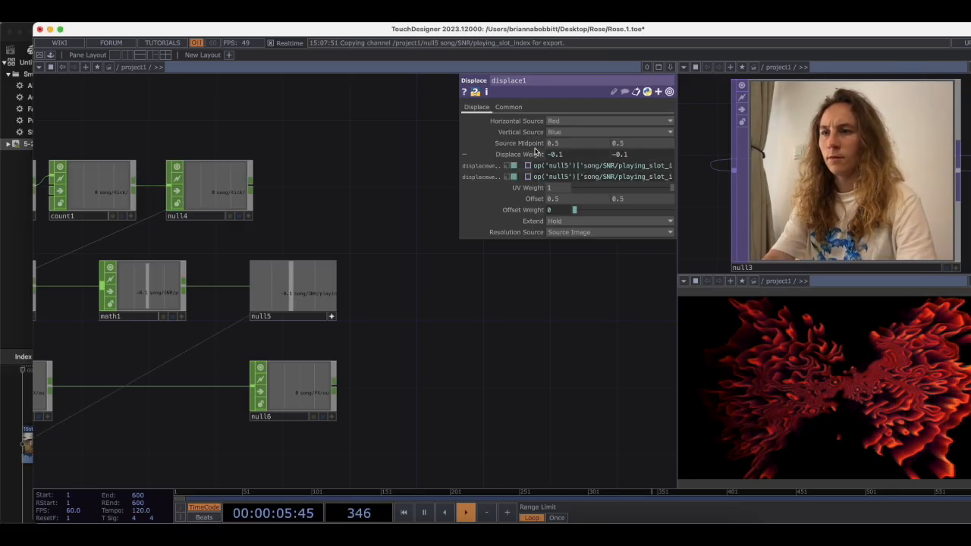
- Try adding .27 to both Displace Weight expressions of displace1, and undo the additions
{"action": "left_click", "coordinate": [649, 165]}
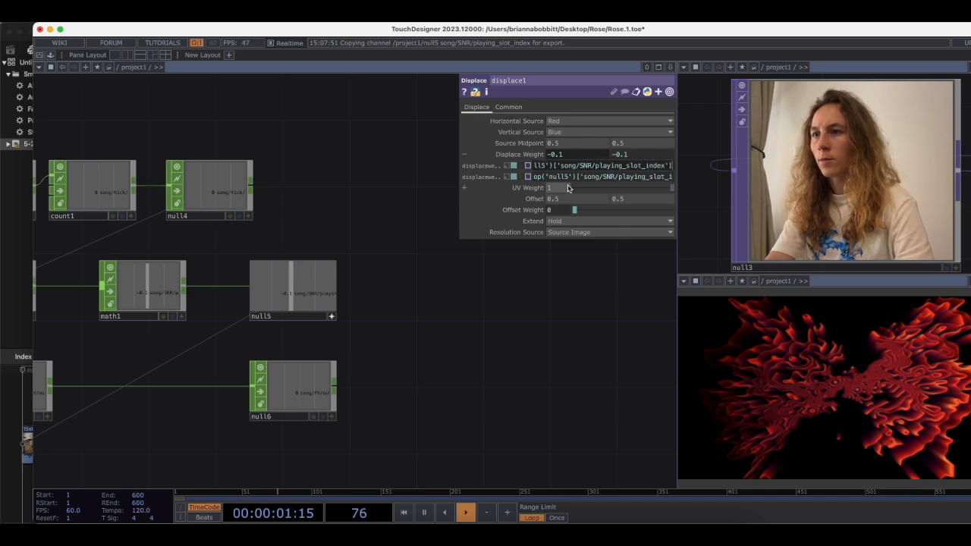
{"action": "type", "text": "+."}
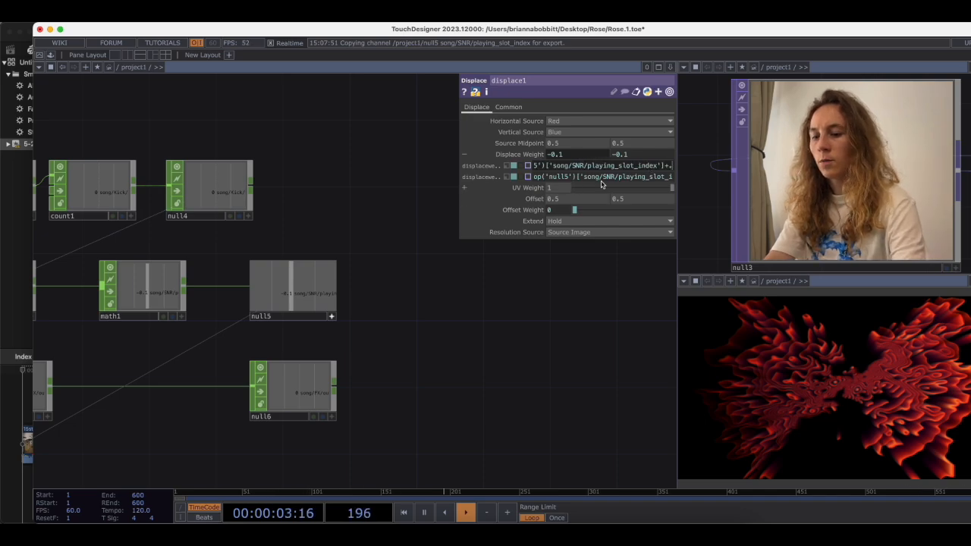
{"action": "type", "text": "27"}
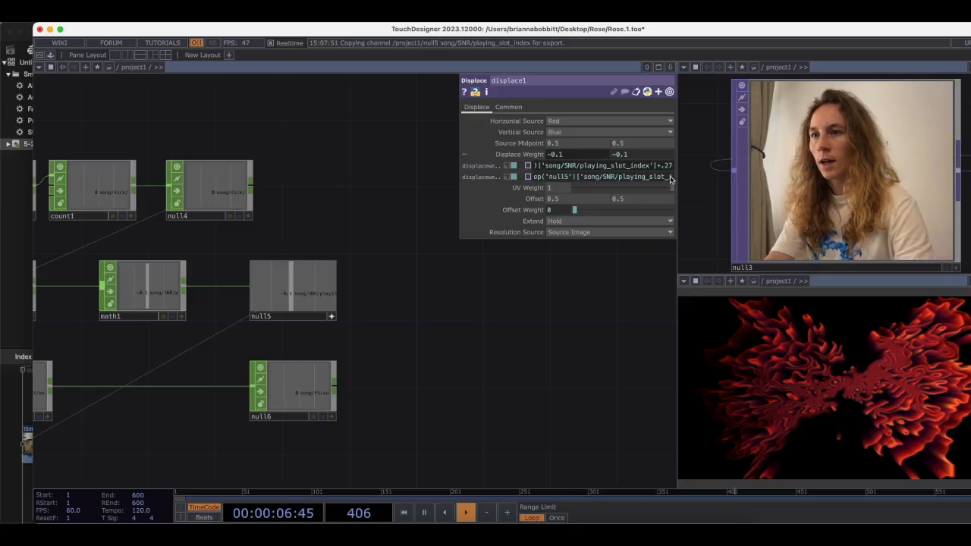
{"action": "key", "text": "Return"}
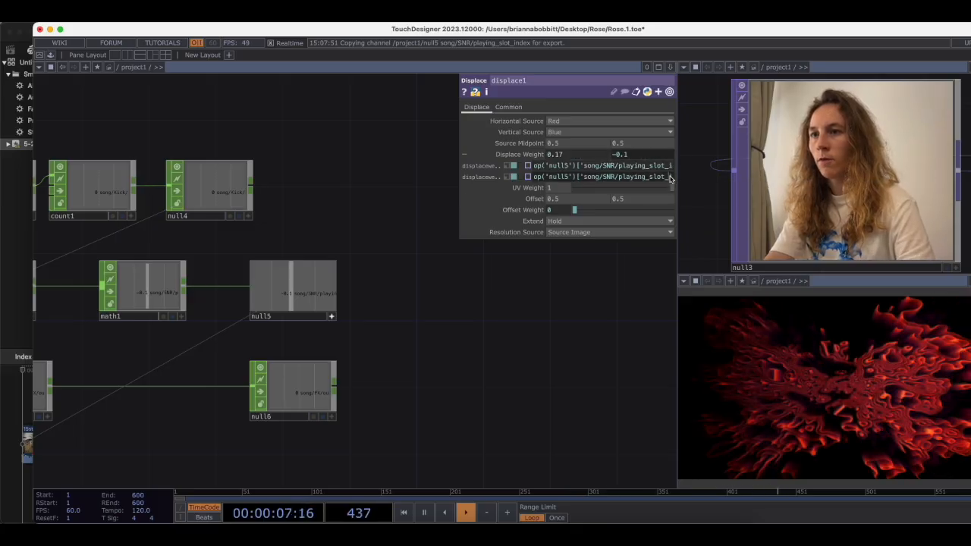
{"action": "left_click", "coordinate": [669, 178]}
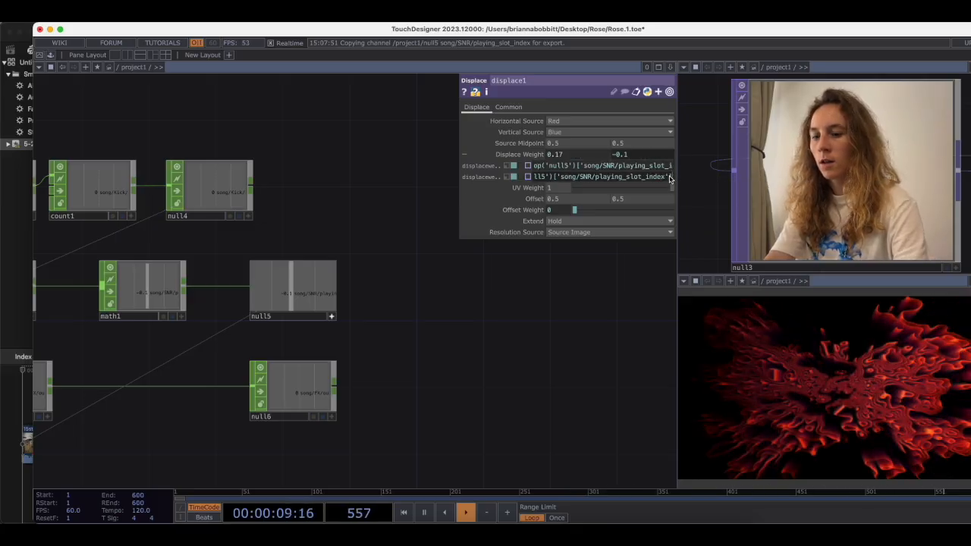
{"action": "type", "text": "]+.27"}
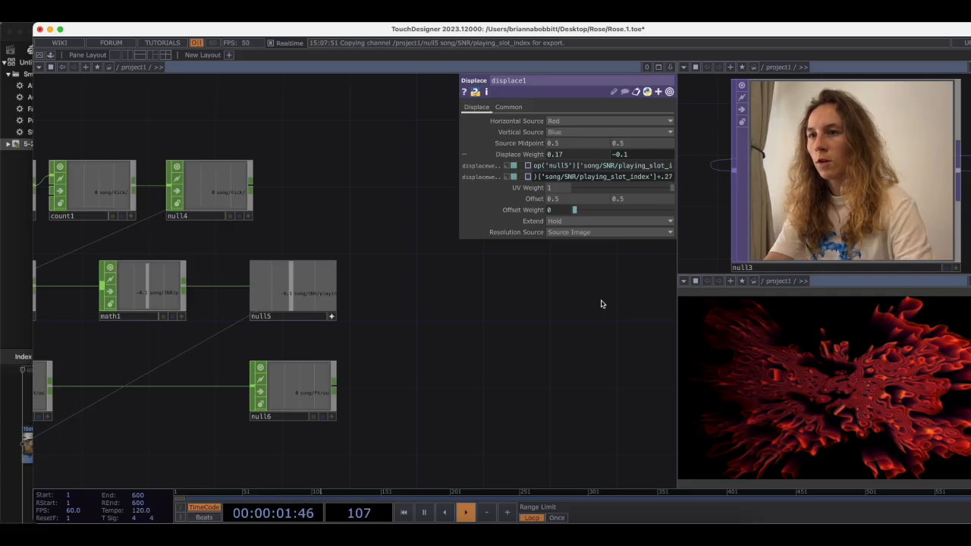
{"action": "left_click", "coordinate": [602, 305]}
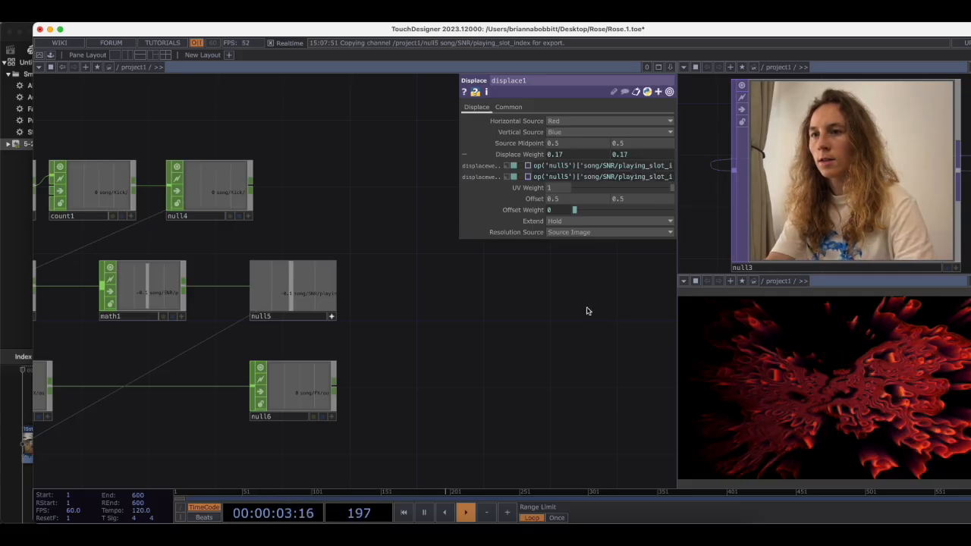
{"action": "key", "text": "super+z"}
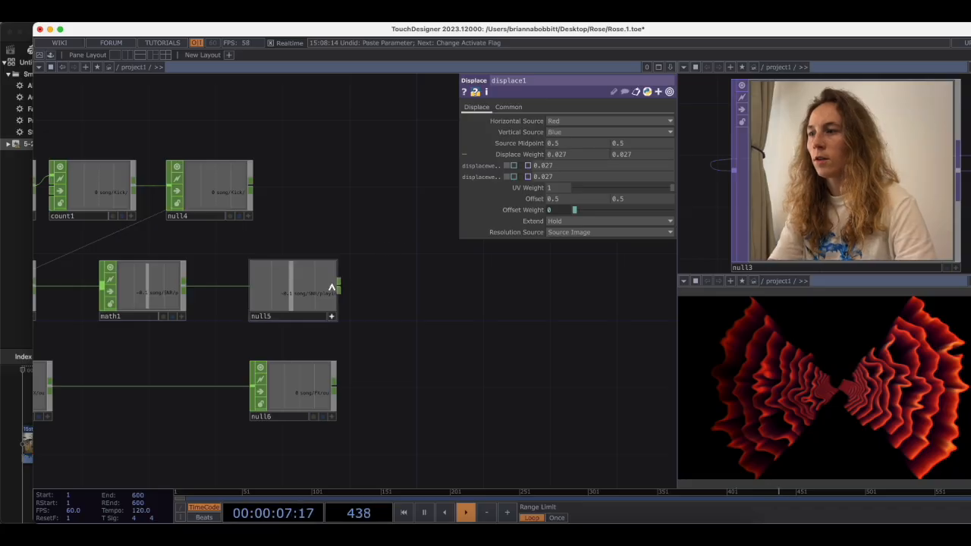
- Reference null5's song/SNR/playing_slot_index in both displace1 Displace Weights, add +.027 to each expression, and deactivate null5's viewer
{"action": "left_click_drag", "start_coordinate": [331, 284], "coordinate": [534, 154]}
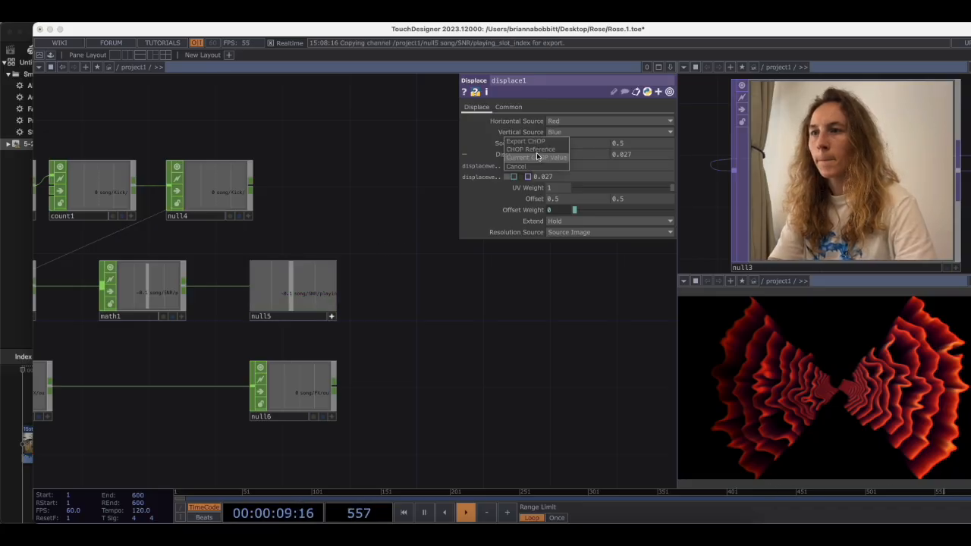
{"action": "left_click", "coordinate": [535, 148]}
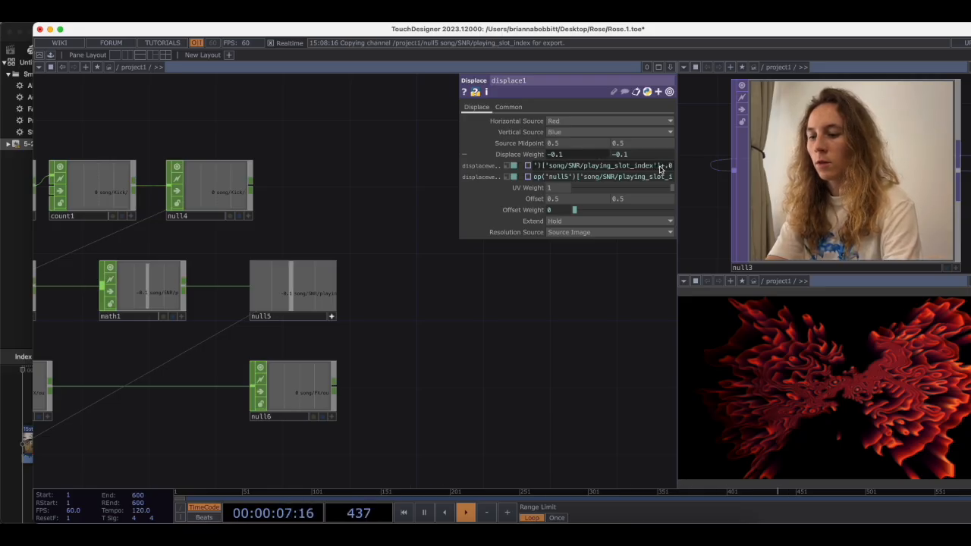
{"action": "type", "text": "7"}
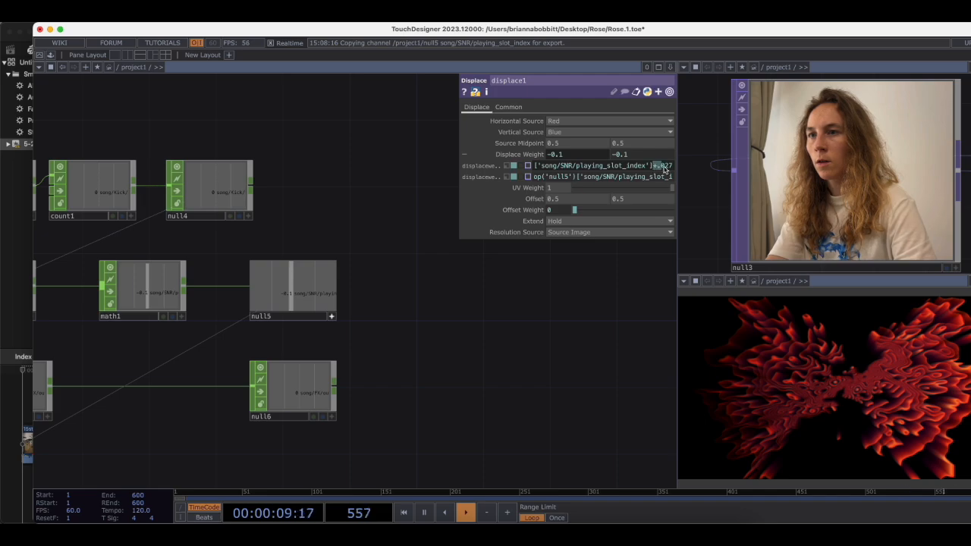
{"action": "key", "text": "Return"}
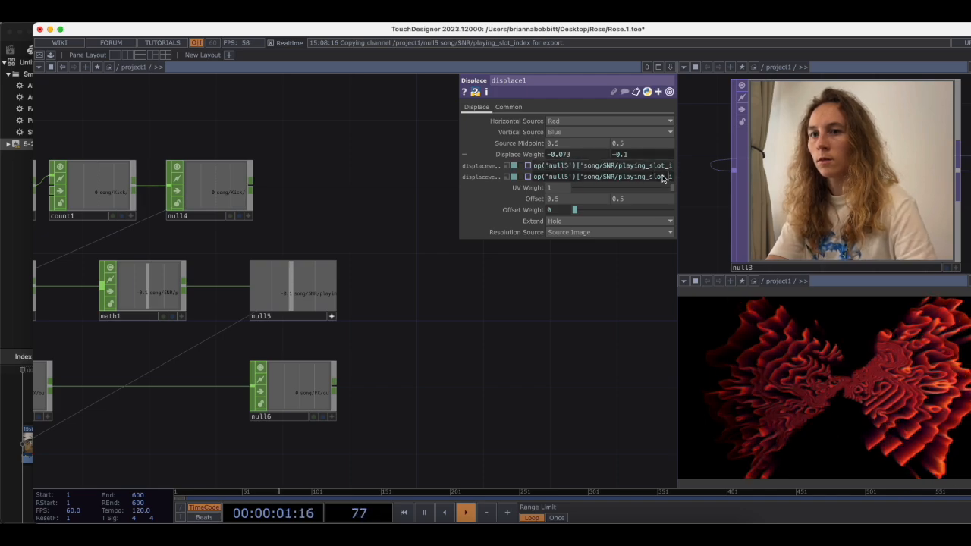
{"action": "type", "text": "+.027"}
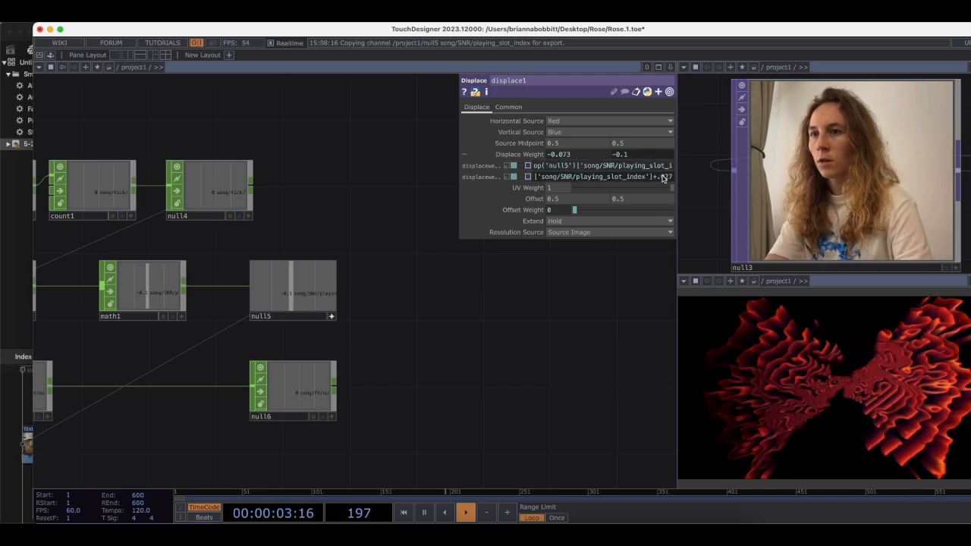
{"action": "left_click", "coordinate": [568, 312]}
{"action": "left_click_drag", "start_coordinate": [509, 329], "coordinate": [555, 329]}
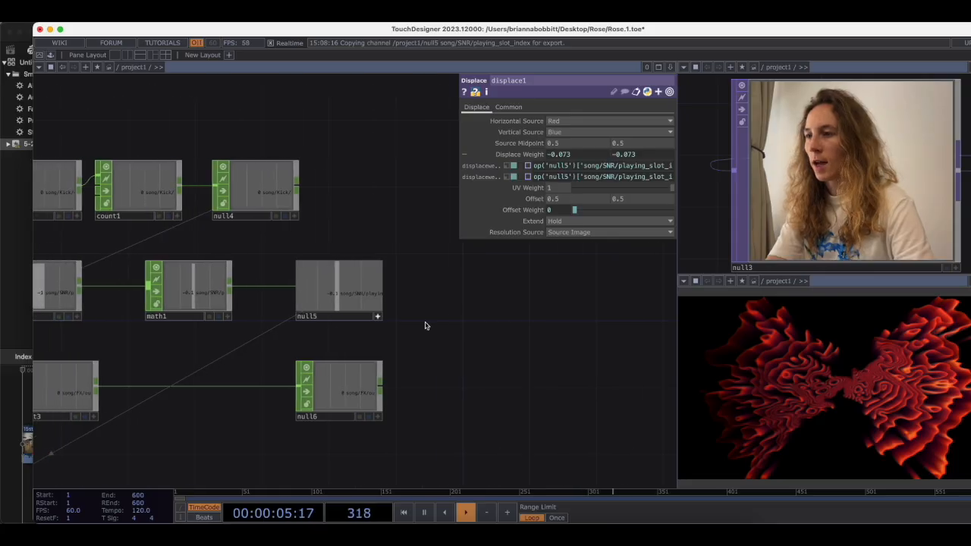
{"action": "left_click", "coordinate": [378, 317]}
{"action": "left_click_drag", "start_coordinate": [493, 325], "coordinate": [484, 299]}
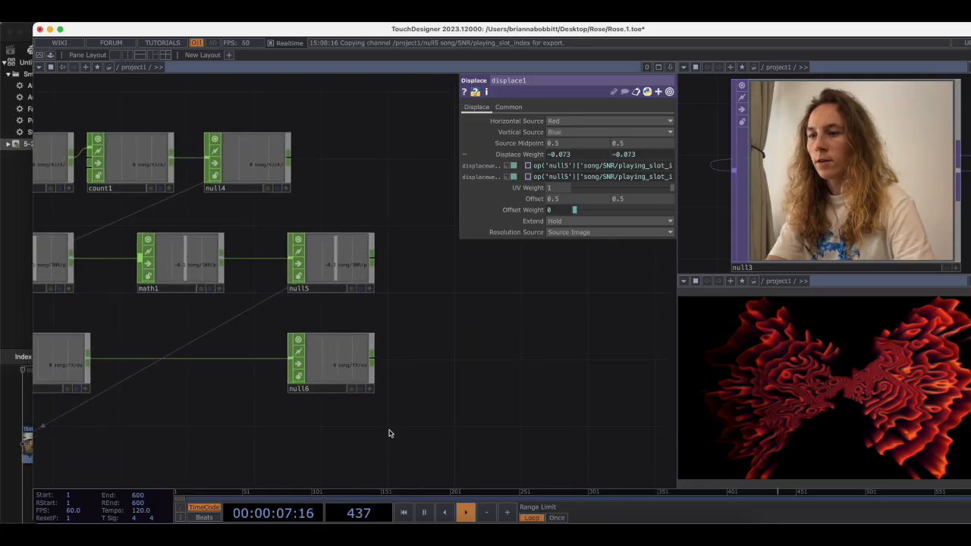
- Bring up Ableton Live beside the TouchDesigner network and trigger the SNR track's snare pad to test the displacement
{"action": "left_click", "coordinate": [328, 535]}
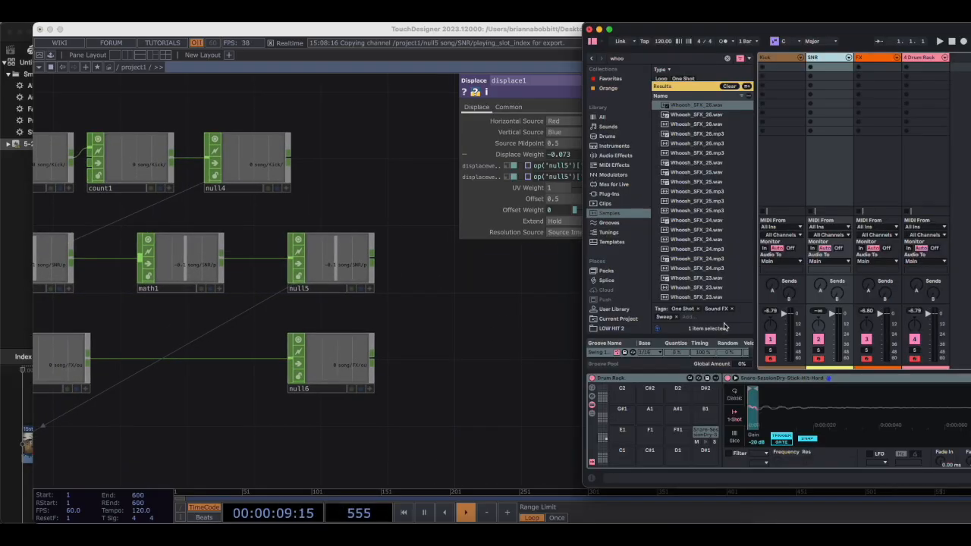
{"action": "left_click_drag", "start_coordinate": [562, 32], "coordinate": [263, 32]}
{"action": "left_click", "coordinate": [833, 32]}
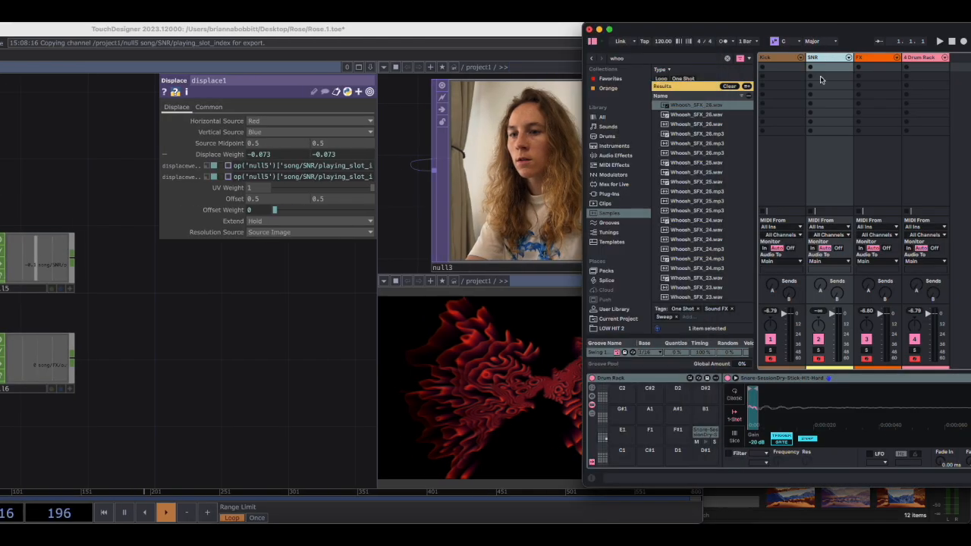
{"action": "left_click", "coordinate": [707, 446]}
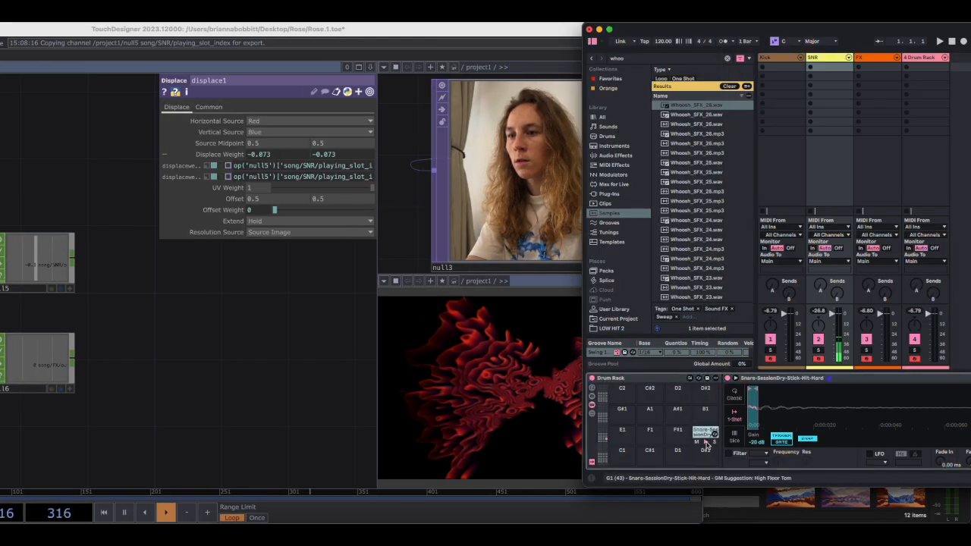
{"action": "left_click_drag", "start_coordinate": [685, 31], "coordinate": [707, 31]}
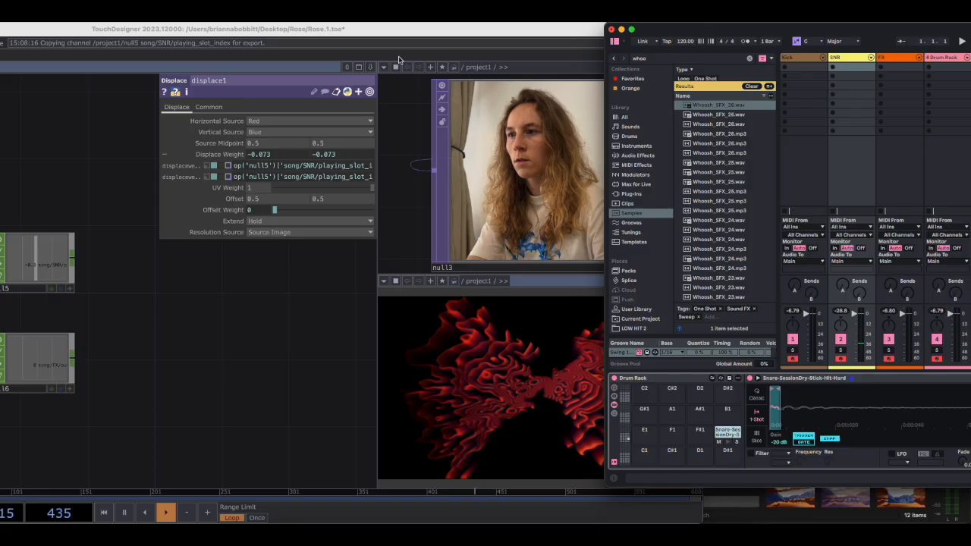
{"action": "left_click_drag", "start_coordinate": [416, 31], "coordinate": [433, 31]}
- Bring the SNR chain into view and trigger the snare pad again to check how its channels react
{"action": "scroll", "coordinate": [184, 389], "scroll_direction": "down", "scroll_amount": 6}
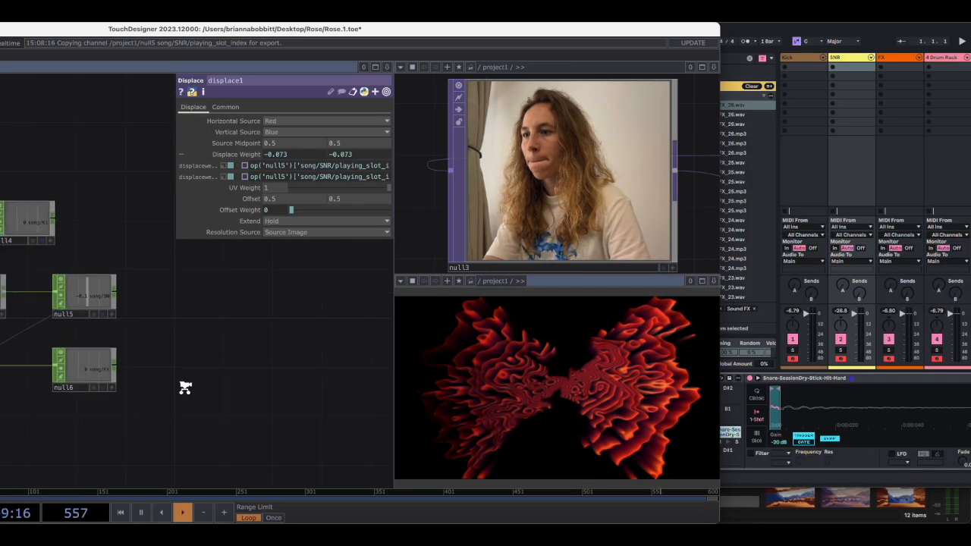
{"action": "scroll", "coordinate": [184, 361], "scroll_direction": "up", "scroll_amount": 8}
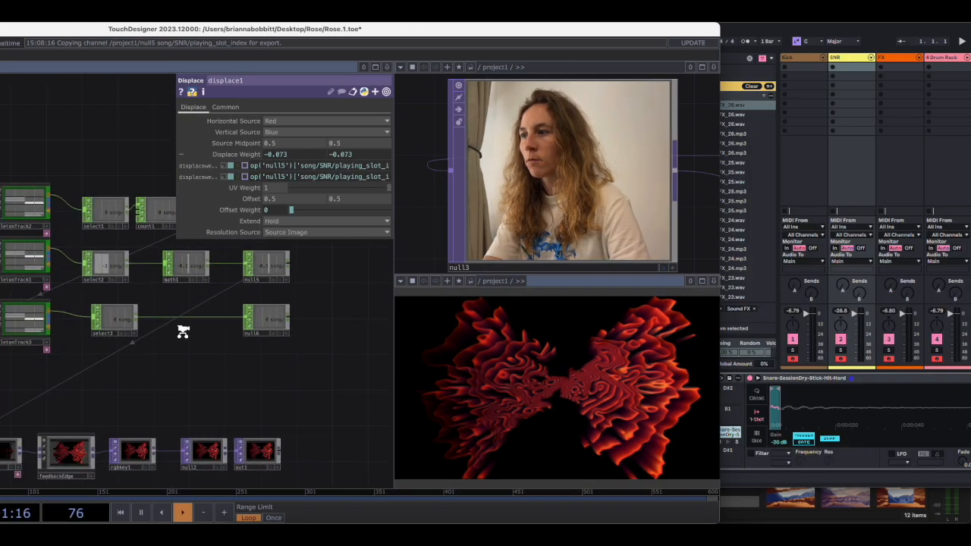
{"action": "left_click_drag", "start_coordinate": [225, 371], "coordinate": [232, 377]}
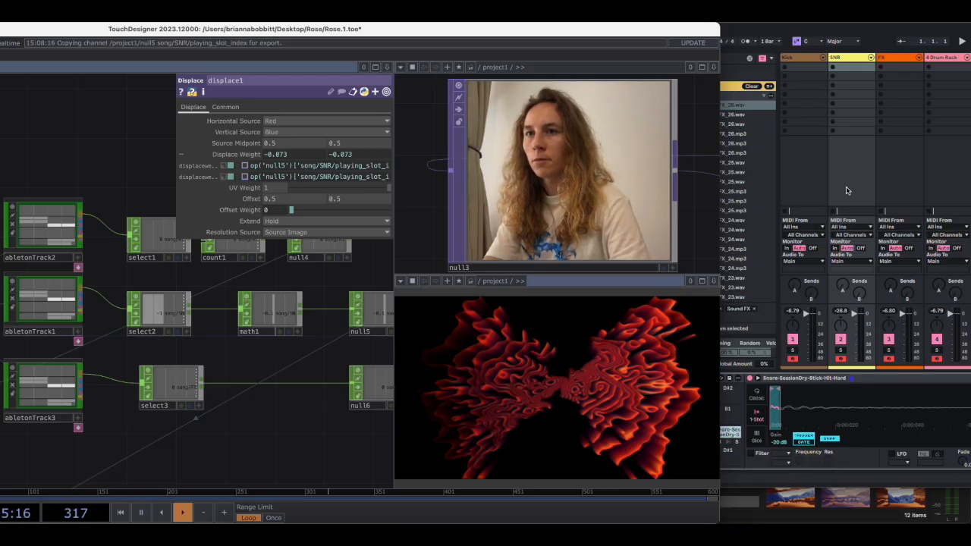
{"action": "left_click_drag", "start_coordinate": [825, 25], "coordinate": [839, 29]}
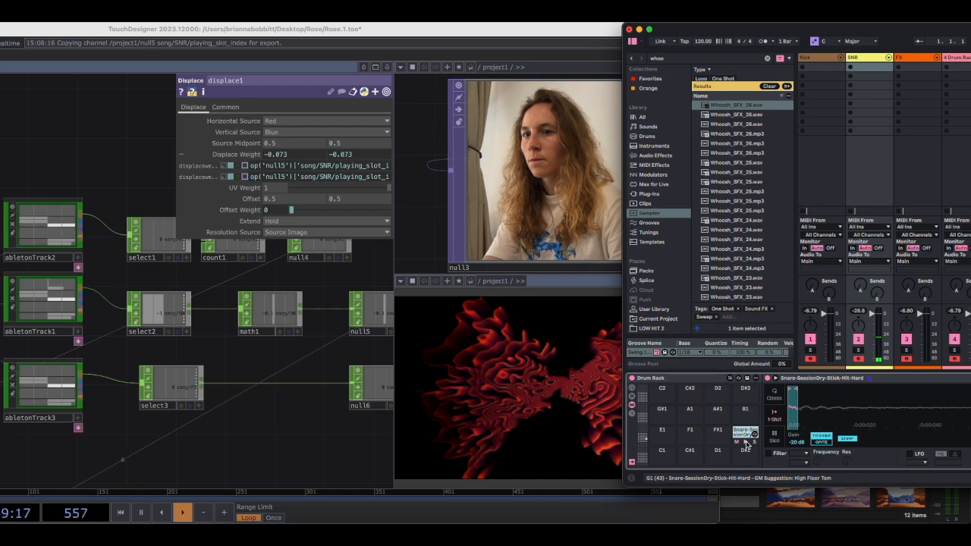
- Add the song/SNR/output_meter_left channel to select2's Channel Names
{"action": "left_click", "coordinate": [160, 310]}
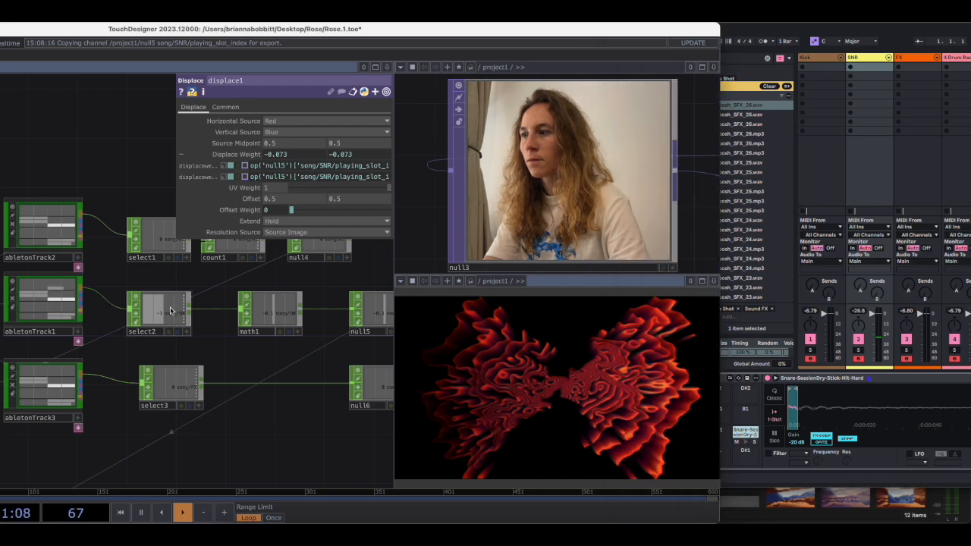
{"action": "left_click", "coordinate": [385, 132]}
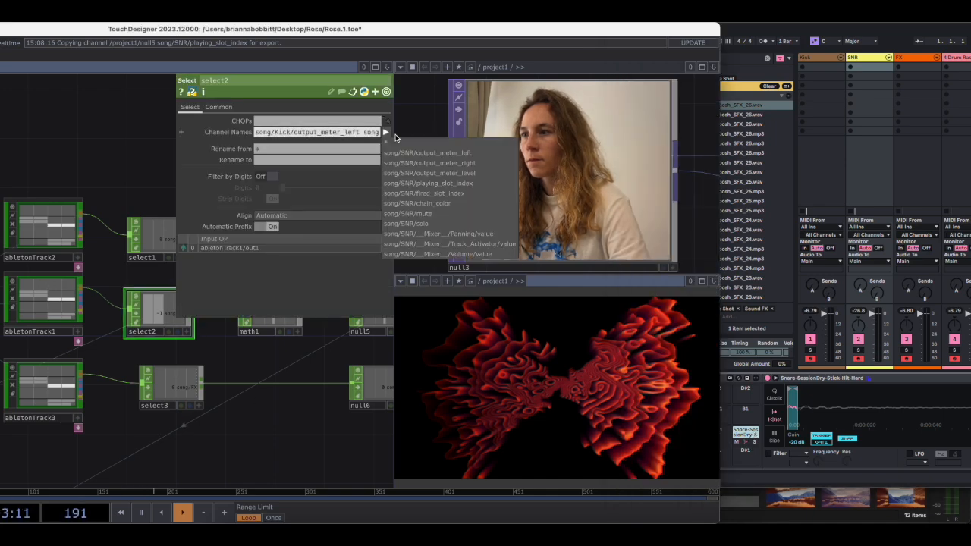
{"action": "left_click", "coordinate": [426, 157]}
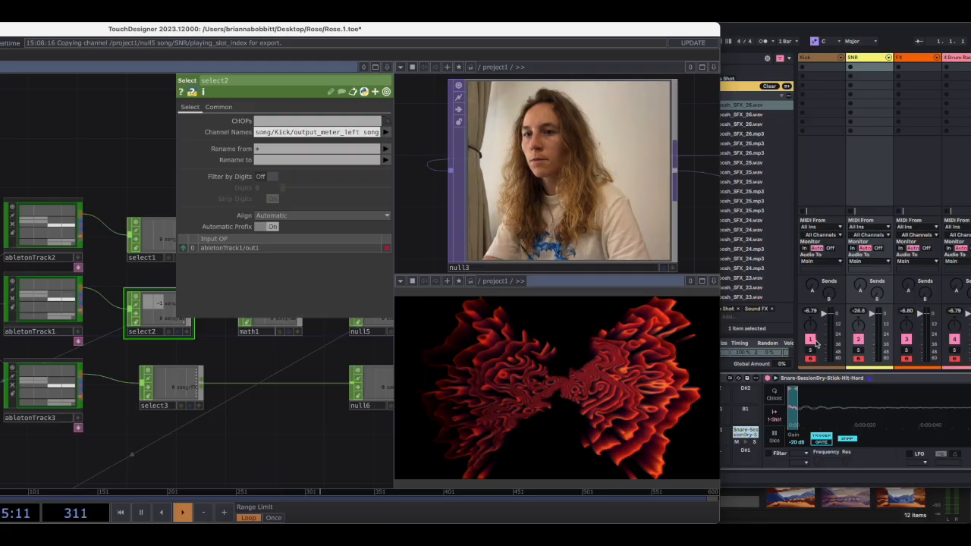
- Trigger the snare pad in Ableton Live repeatedly to check the output meter channel through select2, math1 and null5
{"action": "left_click", "coordinate": [745, 446]}
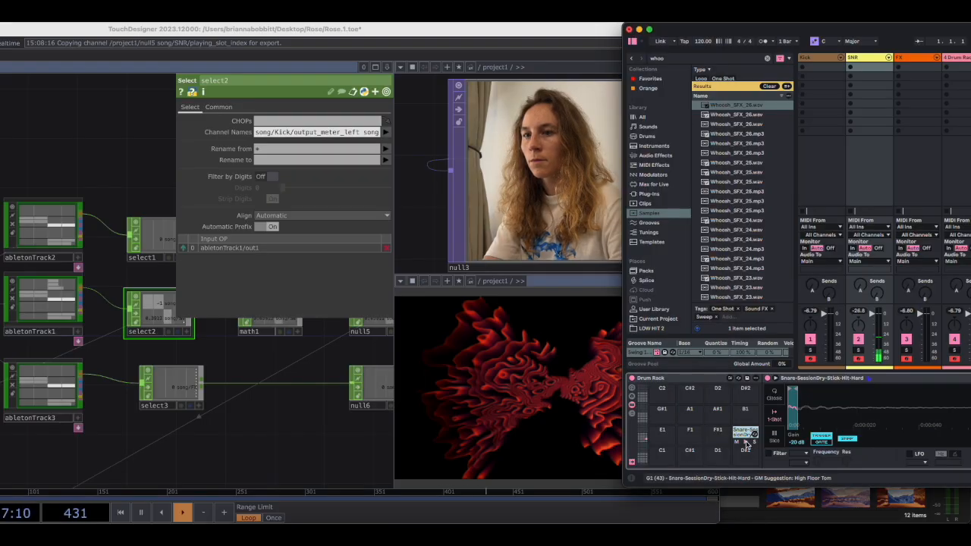
{"action": "left_click", "coordinate": [303, 360]}
{"action": "left_click_drag", "start_coordinate": [292, 364], "coordinate": [177, 409]}
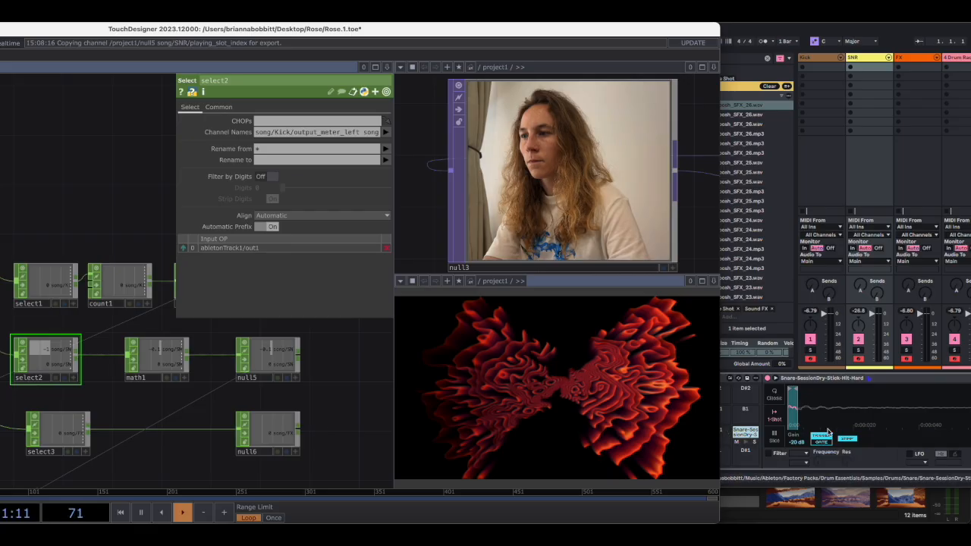
{"action": "left_click", "coordinate": [747, 442]}
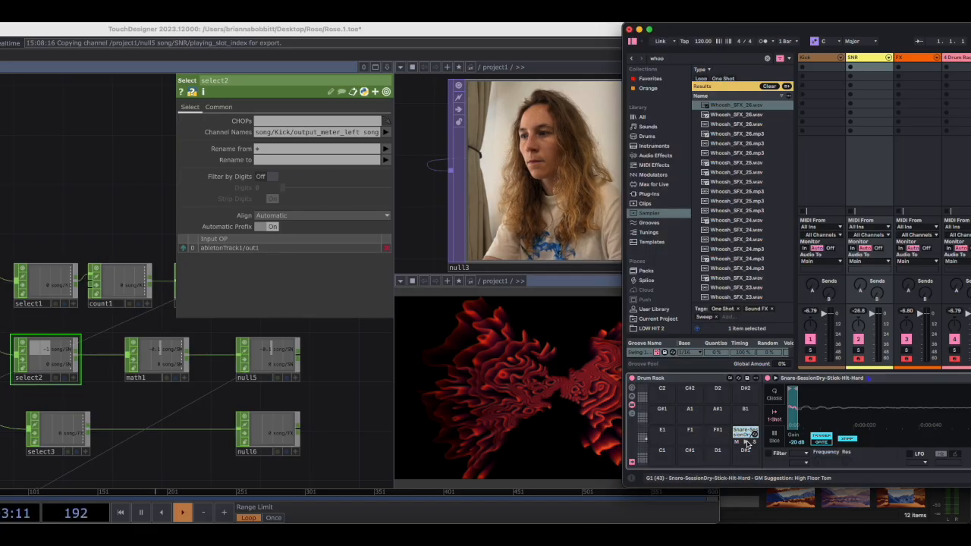
{"action": "left_click", "coordinate": [747, 442]}
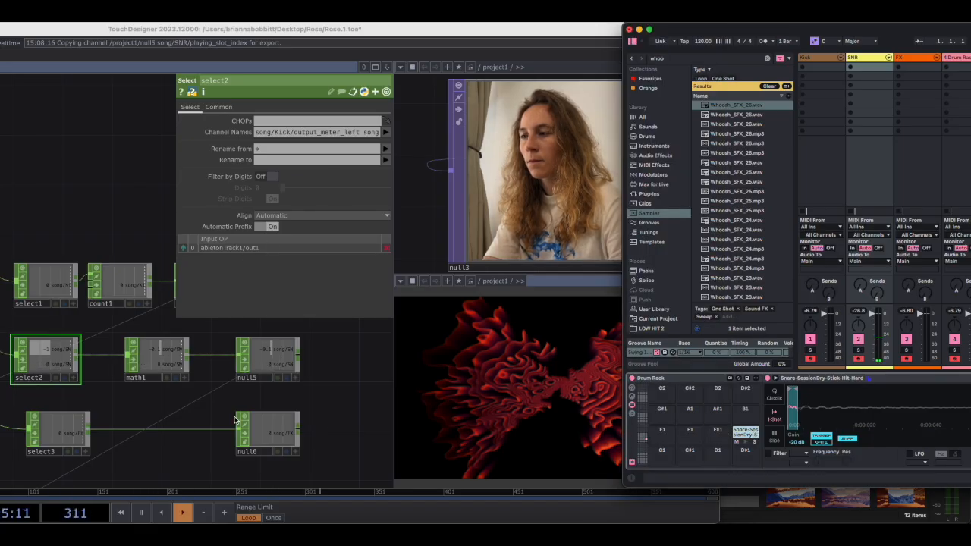
- Make null5's viewer active and bring up the parameters of the displace1 node
{"action": "left_click", "coordinate": [278, 365]}
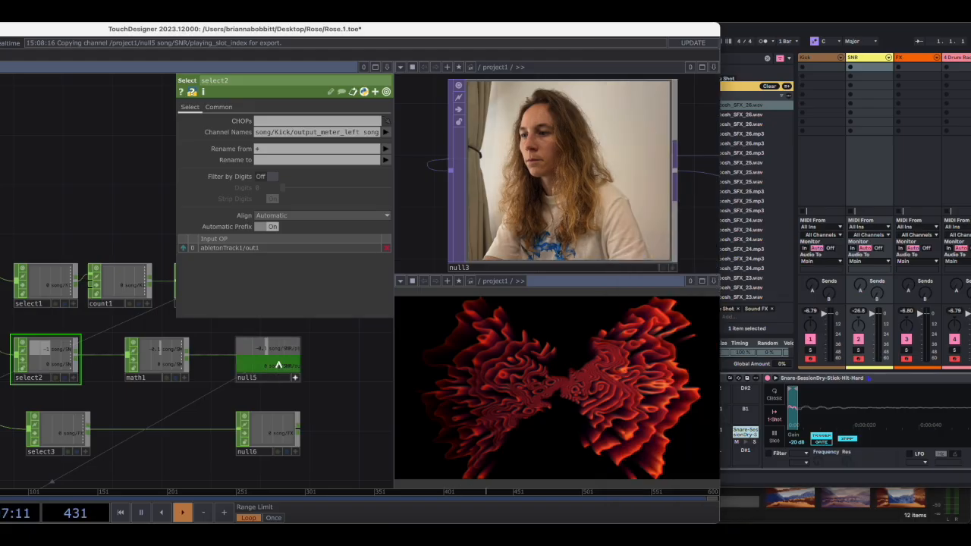
{"action": "scroll", "coordinate": [346, 404], "scroll_direction": "down", "scroll_amount": 3}
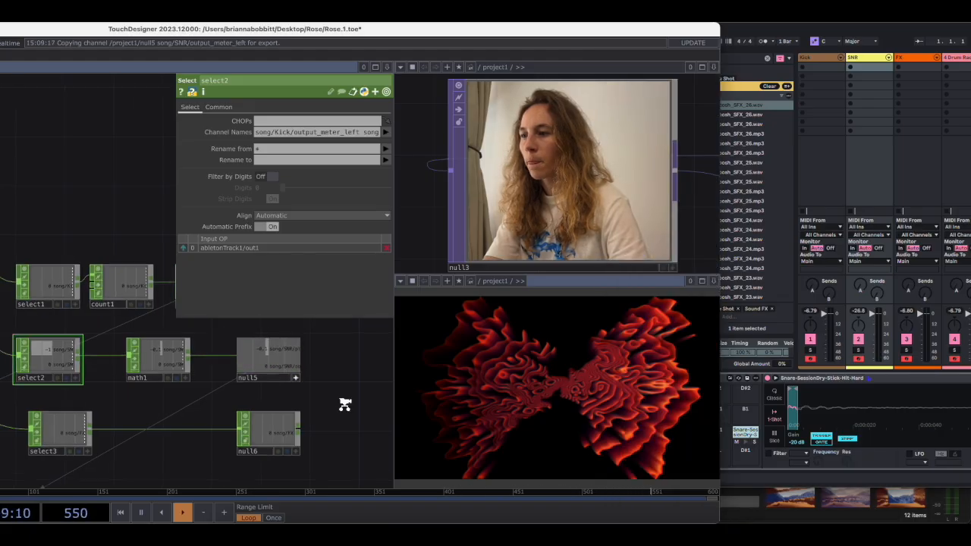
{"action": "left_click_drag", "start_coordinate": [360, 401], "coordinate": [152, 313]}
{"action": "scroll", "coordinate": [152, 312], "scroll_direction": "down", "scroll_amount": 2}
{"action": "scroll", "coordinate": [151, 313], "scroll_direction": "down", "scroll_amount": 3}
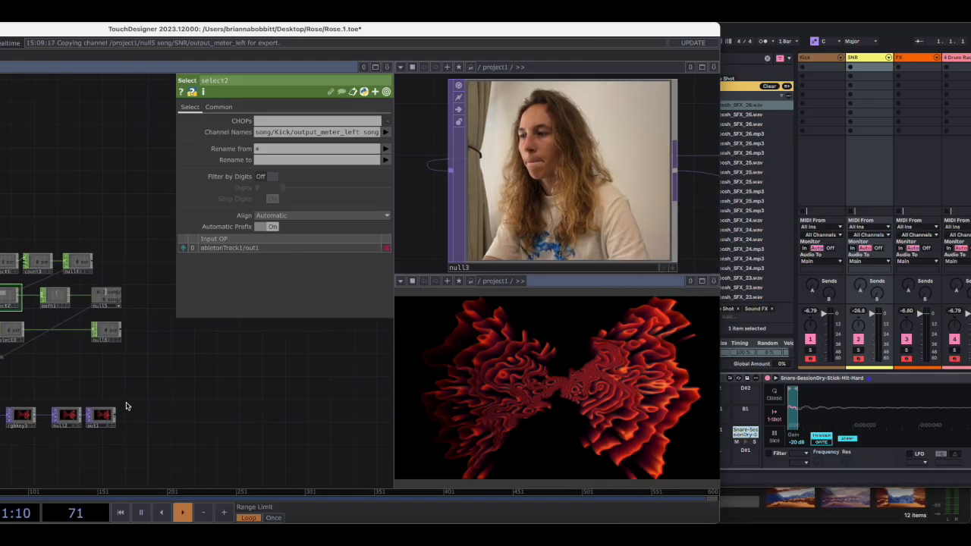
{"action": "scroll", "coordinate": [127, 405], "scroll_direction": "up", "scroll_amount": 3}
{"action": "left_click_drag", "start_coordinate": [172, 409], "coordinate": [416, 341]}
{"action": "scroll", "coordinate": [329, 421], "scroll_direction": "down", "scroll_amount": 5}
{"action": "scroll", "coordinate": [287, 439], "scroll_direction": "up", "scroll_amount": 3}
{"action": "scroll", "coordinate": [287, 440], "scroll_direction": "down", "scroll_amount": 2}
{"action": "left_click_drag", "start_coordinate": [132, 422], "coordinate": [150, 455]}
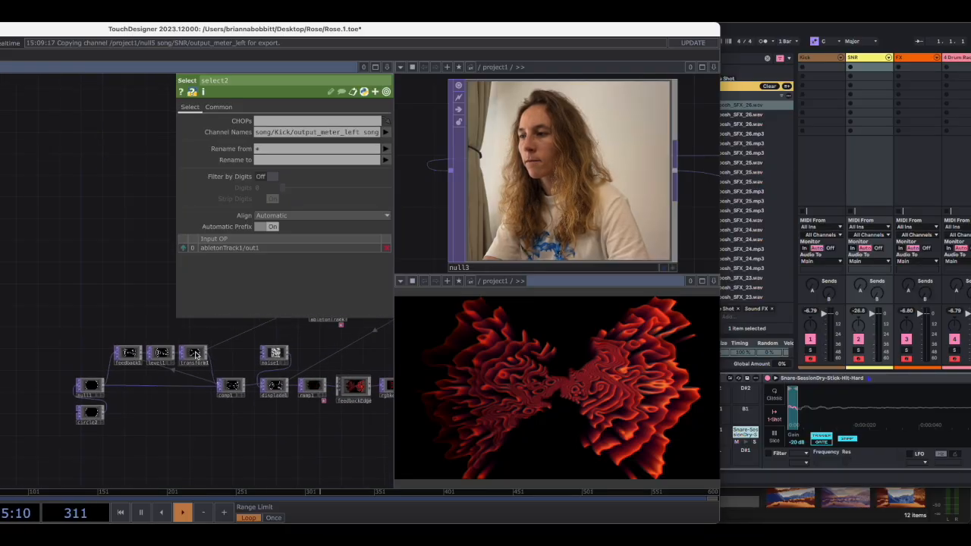
{"action": "left_click", "coordinate": [194, 354]}
{"action": "left_click", "coordinate": [276, 353]}
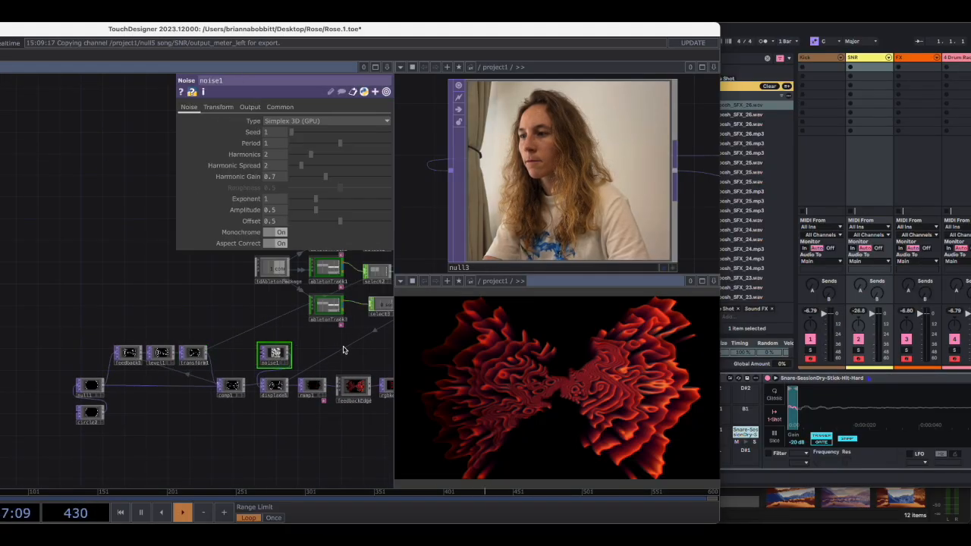
{"action": "left_click", "coordinate": [275, 391]}
- Link displace1's first Displace Weight to null5's song/SNR/output_meter_left channel as a CHOP reference and append +.027 to its expression
{"action": "scroll", "coordinate": [248, 357], "scroll_direction": "right", "scroll_amount": 10}
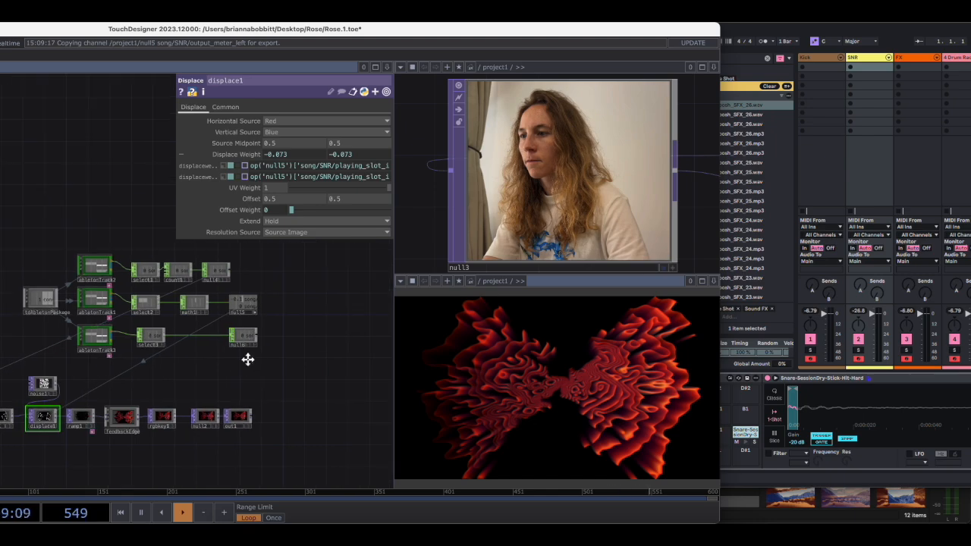
{"action": "scroll", "coordinate": [220, 329], "scroll_direction": "up", "scroll_amount": 10}
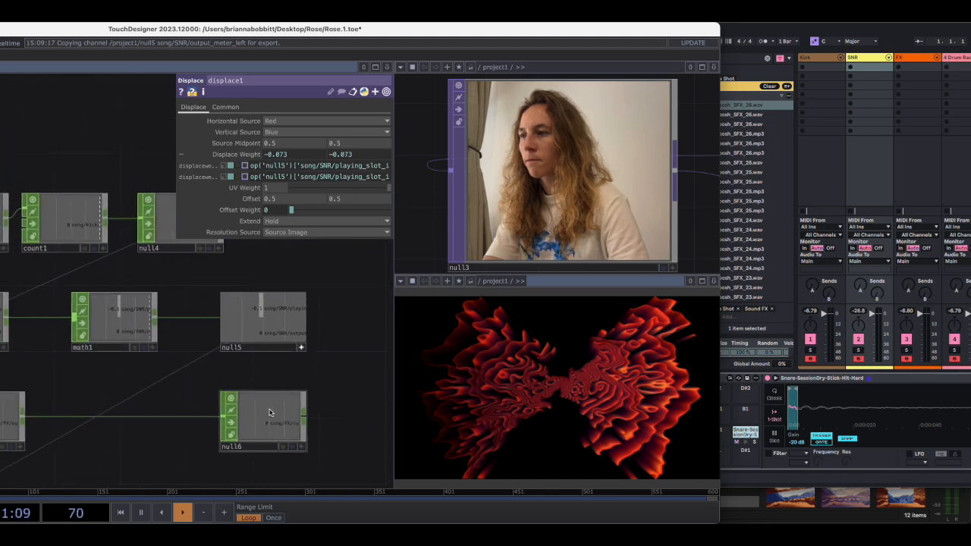
{"action": "left_click_drag", "start_coordinate": [386, 121], "coordinate": [354, 167]}
{"action": "left_click", "coordinate": [353, 163]}
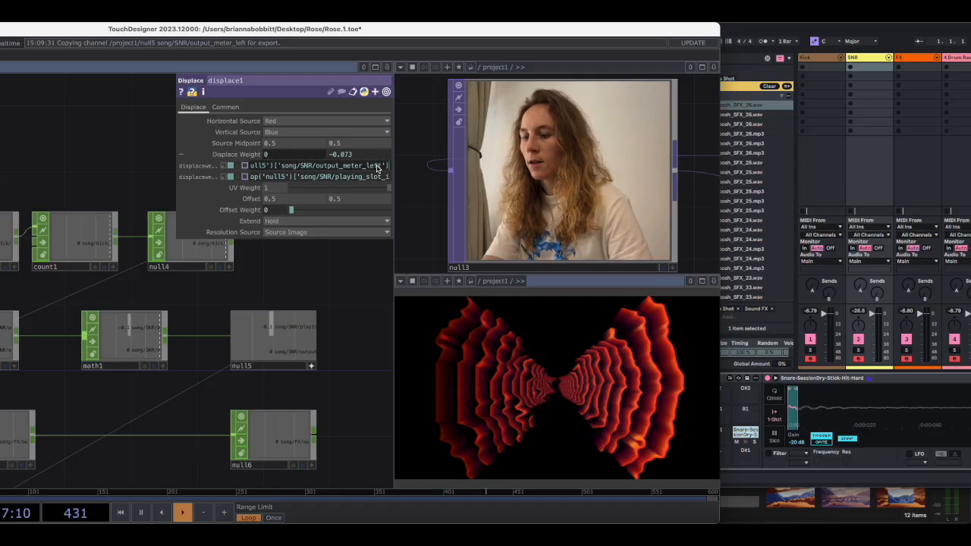
{"action": "type", "text": "+.027"}
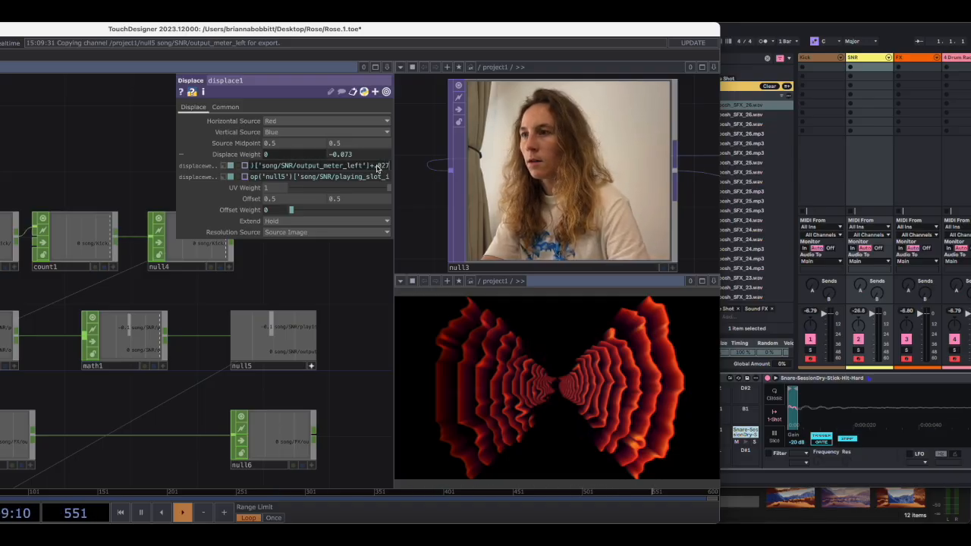
- Link displace1's second Displace Weight to null5's song/SNR/output_meter_left channel as a CHOP reference with +.027 appended
{"action": "left_click", "coordinate": [383, 177]}
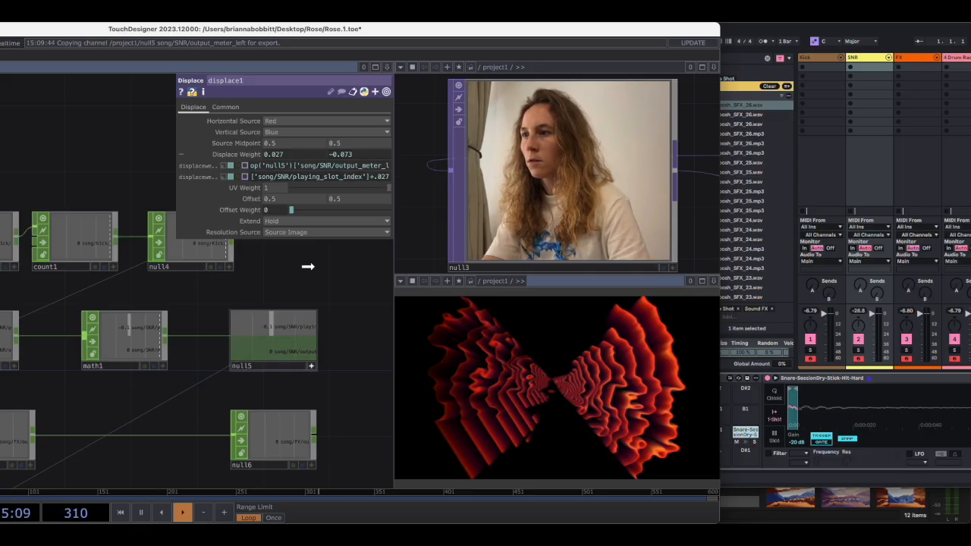
{"action": "left_click_drag", "start_coordinate": [358, 172], "coordinate": [360, 175]}
{"action": "left_click", "coordinate": [366, 176]}
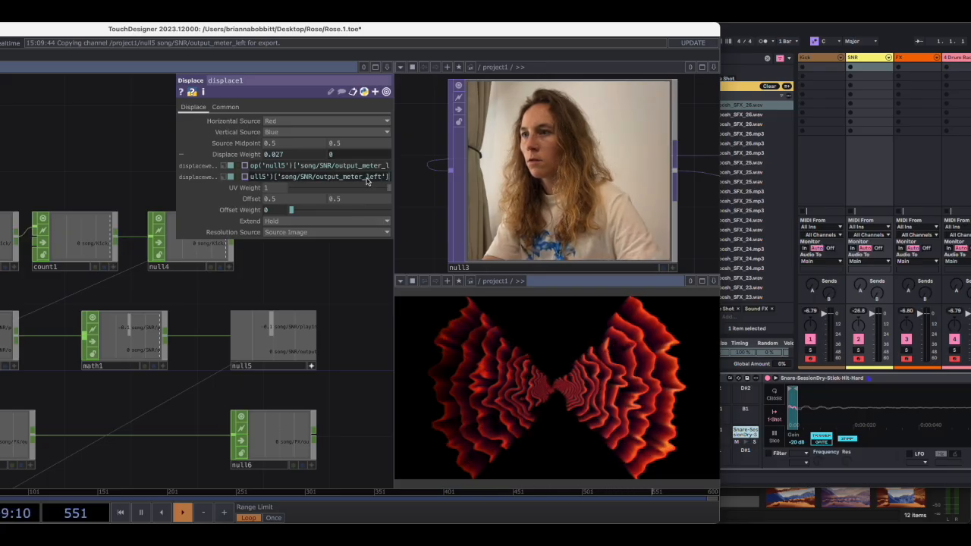
{"action": "type", "text": "+.027"}
{"action": "left_click", "coordinate": [372, 276]}
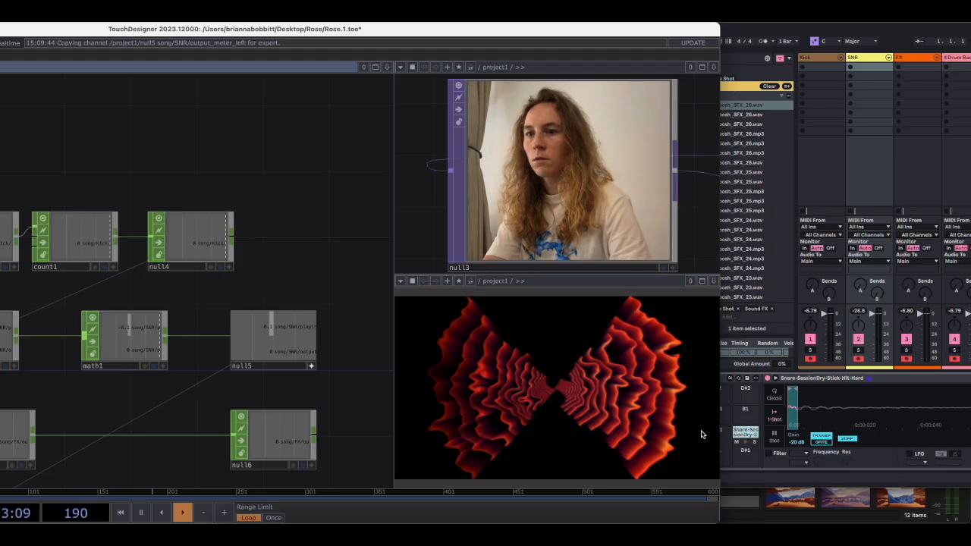
- Switch to Ableton Live and trigger the SNR snare pad and the Kick pad to test the rose's reaction
{"action": "left_click", "coordinate": [745, 446]}
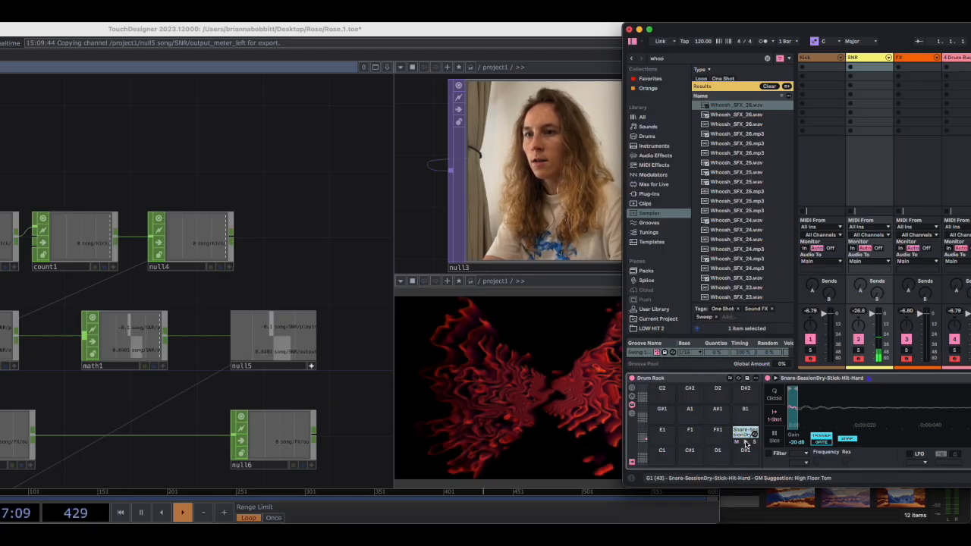
{"action": "left_click", "coordinate": [808, 348]}
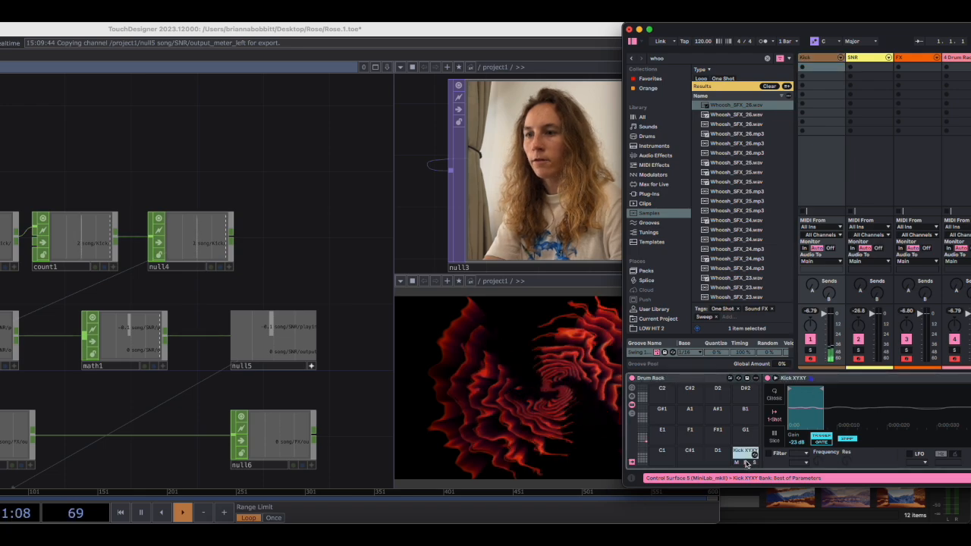
{"action": "left_click", "coordinate": [746, 463]}
{"action": "left_click", "coordinate": [867, 57]}
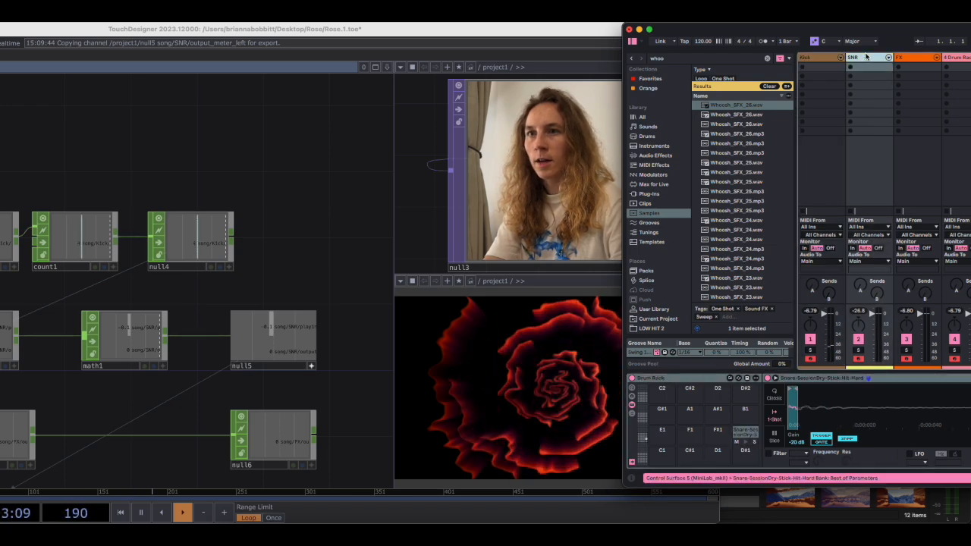
{"action": "left_click", "coordinate": [745, 446]}
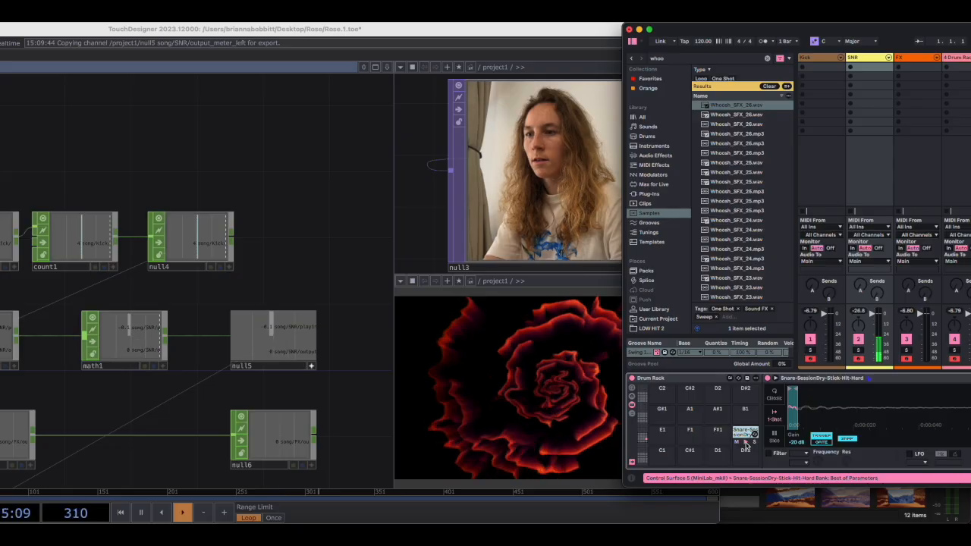
- Return to TouchDesigner, shift its window to expose more of the network, and open noise1's parameters
{"action": "left_click", "coordinate": [301, 240]}
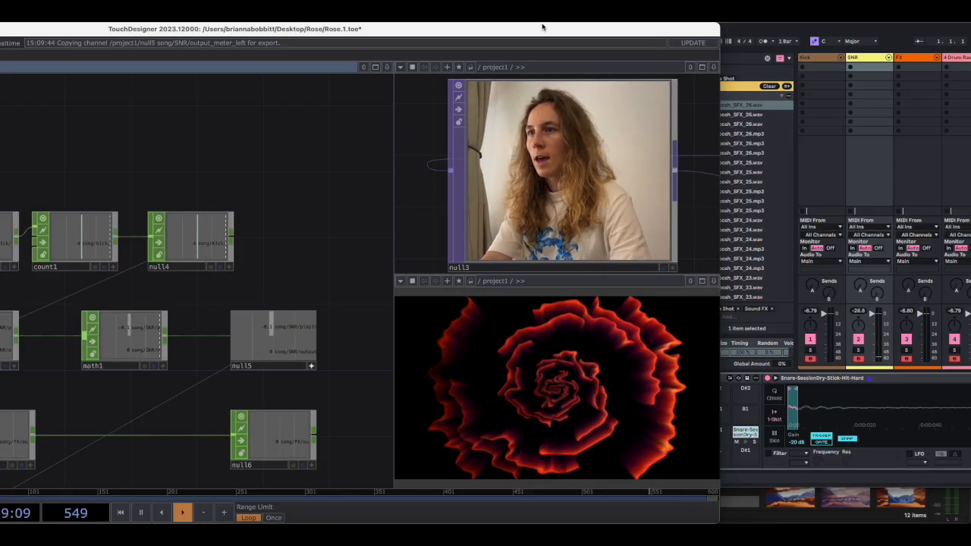
{"action": "left_click_drag", "start_coordinate": [543, 28], "coordinate": [710, 28]}
{"action": "scroll", "coordinate": [477, 364], "scroll_direction": "down", "scroll_amount": 6}
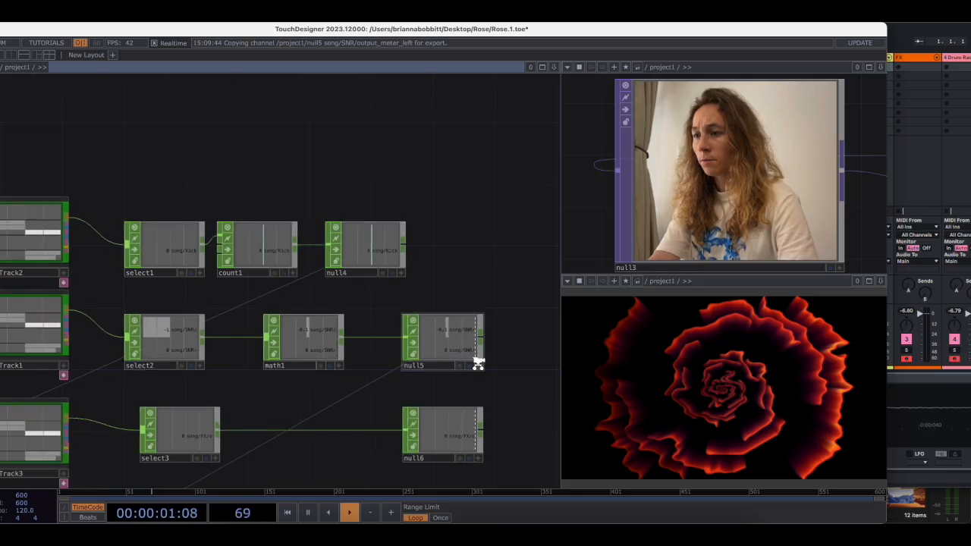
{"action": "left_click_drag", "start_coordinate": [332, 440], "coordinate": [455, 204]}
{"action": "left_click", "coordinate": [258, 283]}
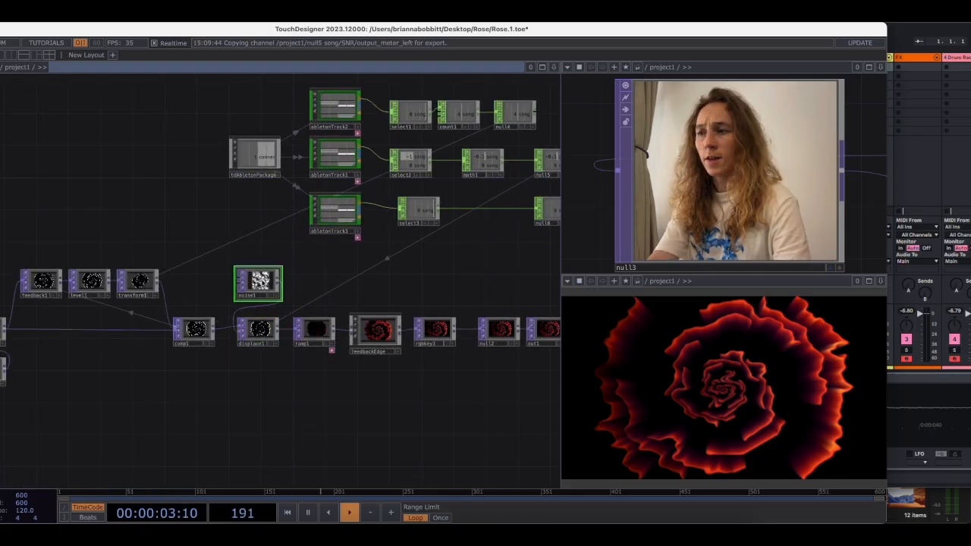
{"action": "key", "text": "p"}
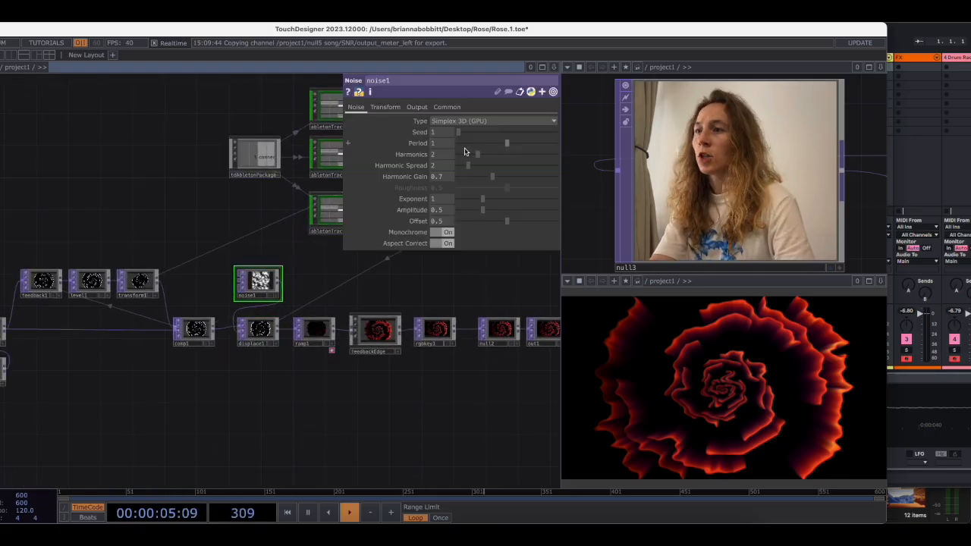
- Examine the FX chain from abletonTrack3 to null6 beside noise1's parameters, and bring up the FX track in Ableton Live
{"action": "left_click_drag", "start_coordinate": [437, 277], "coordinate": [173, 349]}
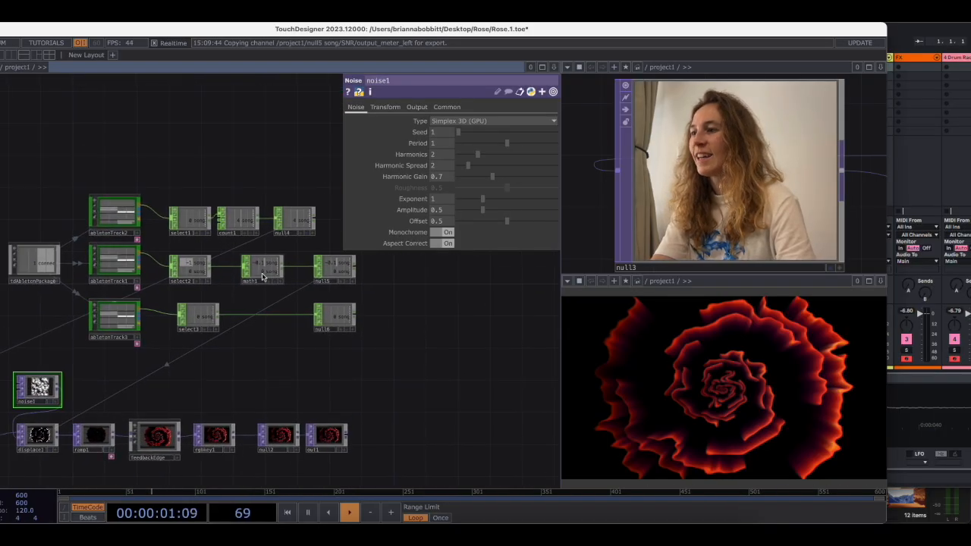
{"action": "scroll", "coordinate": [264, 277], "scroll_direction": "up", "scroll_amount": 3}
{"action": "scroll", "coordinate": [266, 280], "scroll_direction": "down", "scroll_amount": 3}
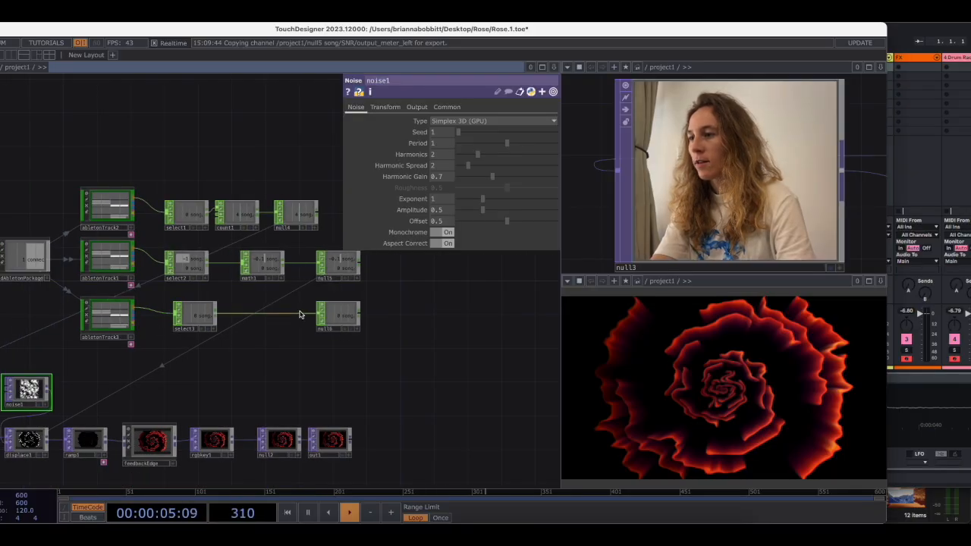
{"action": "left_click_drag", "start_coordinate": [191, 376], "coordinate": [232, 379]}
{"action": "scroll", "coordinate": [385, 321], "scroll_direction": "up", "scroll_amount": 3}
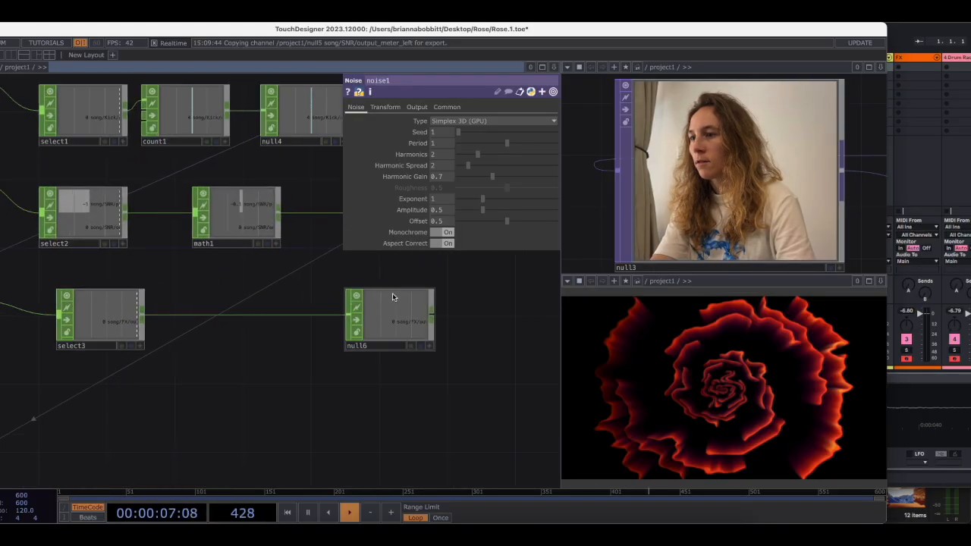
{"action": "scroll", "coordinate": [253, 427], "scroll_direction": "down", "scroll_amount": 5}
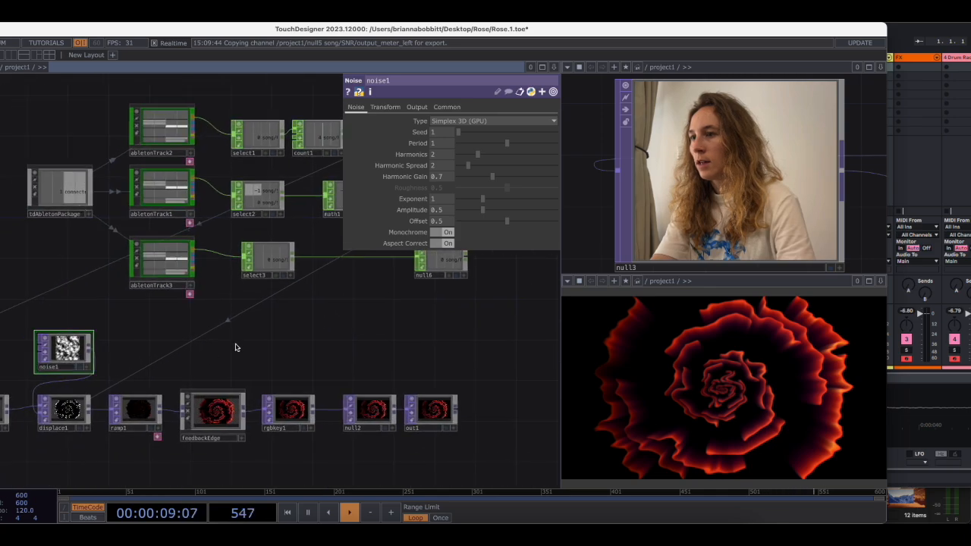
{"action": "left_click_drag", "start_coordinate": [182, 340], "coordinate": [301, 348]}
{"action": "scroll", "coordinate": [347, 346], "scroll_direction": "up", "scroll_amount": 2}
{"action": "left_click_drag", "start_coordinate": [409, 351], "coordinate": [298, 386]}
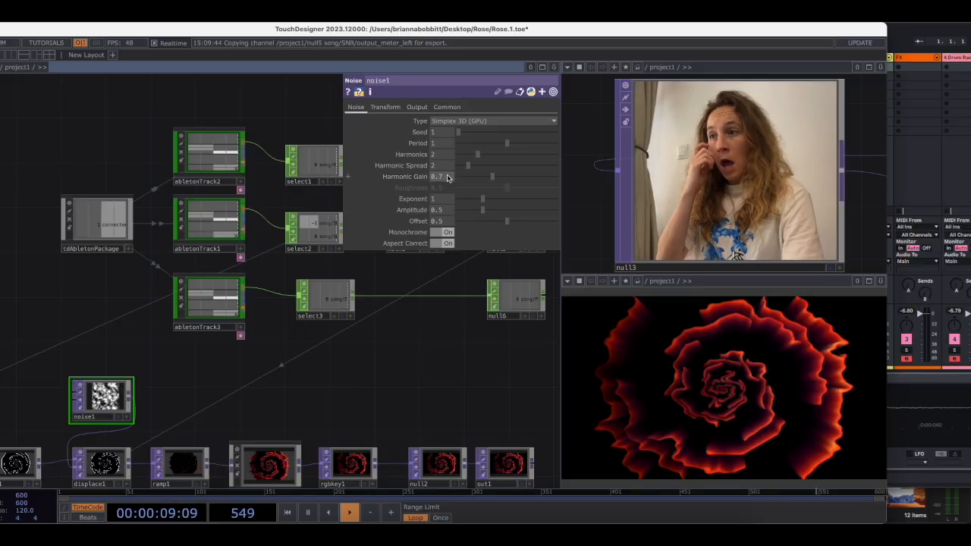
{"action": "left_click_drag", "start_coordinate": [381, 362], "coordinate": [309, 393]}
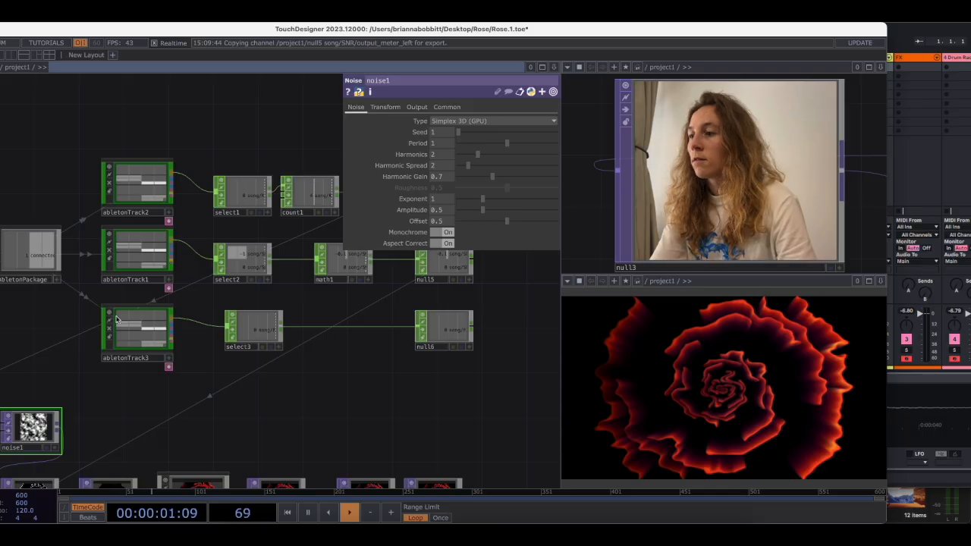
{"action": "left_click_drag", "start_coordinate": [180, 418], "coordinate": [136, 405]}
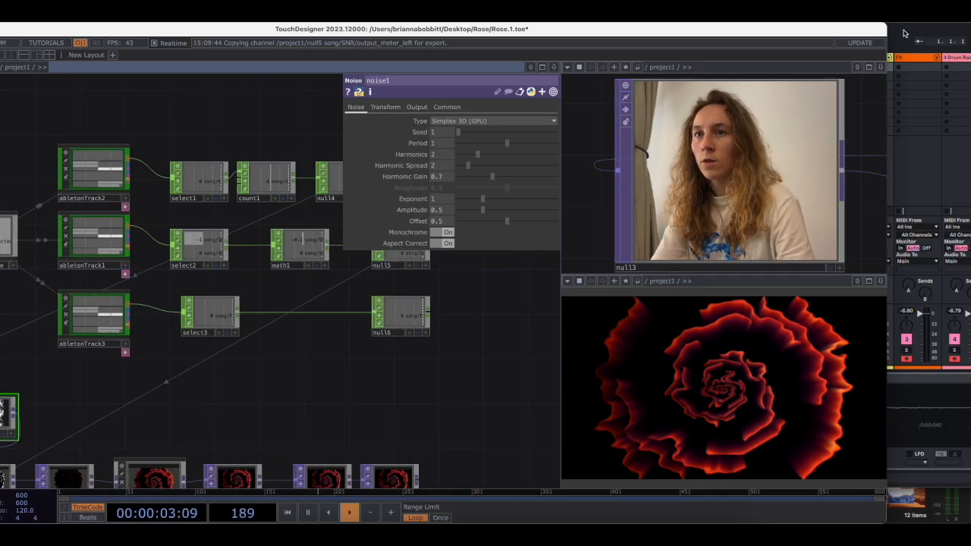
{"action": "left_click", "coordinate": [903, 32]}
{"action": "left_click", "coordinate": [911, 64]}
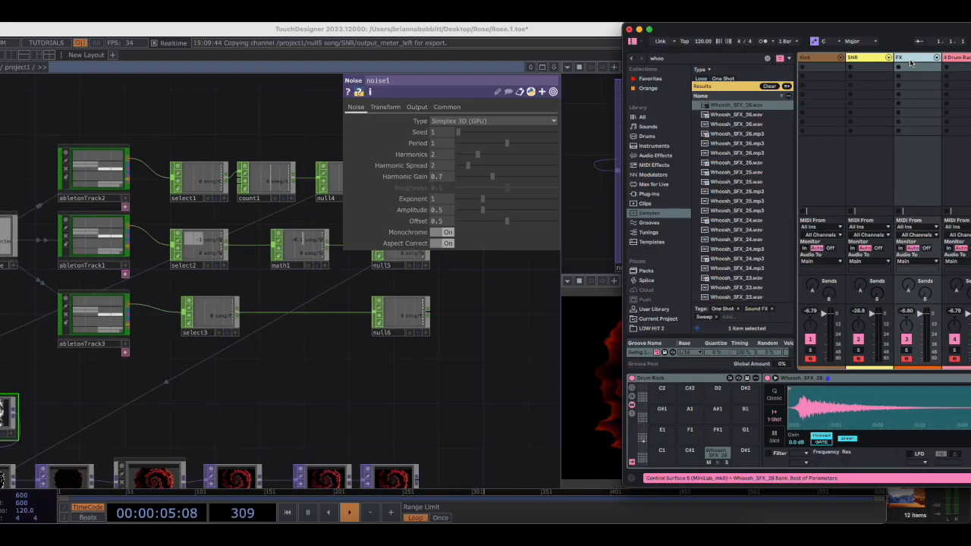
- Back in TouchDesigner, make null6's viewer active and link its song/FX/output_meter_left channel to noise1's Harmonic Gain as a CHOP reference
{"action": "left_click", "coordinate": [444, 383]}
{"action": "left_click_drag", "start_coordinate": [494, 373], "coordinate": [447, 392]}
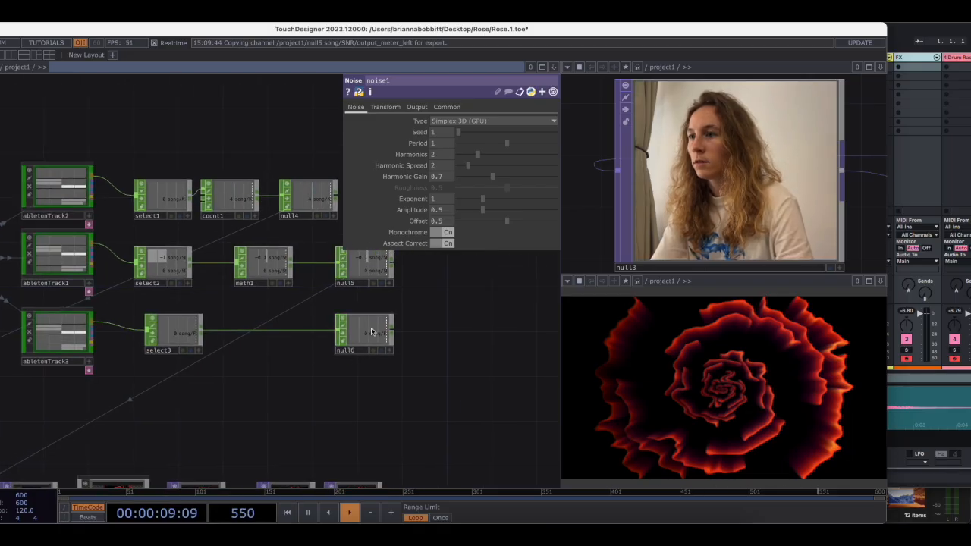
{"action": "left_click_drag", "start_coordinate": [382, 356], "coordinate": [421, 343]}
{"action": "left_click", "coordinate": [429, 338]}
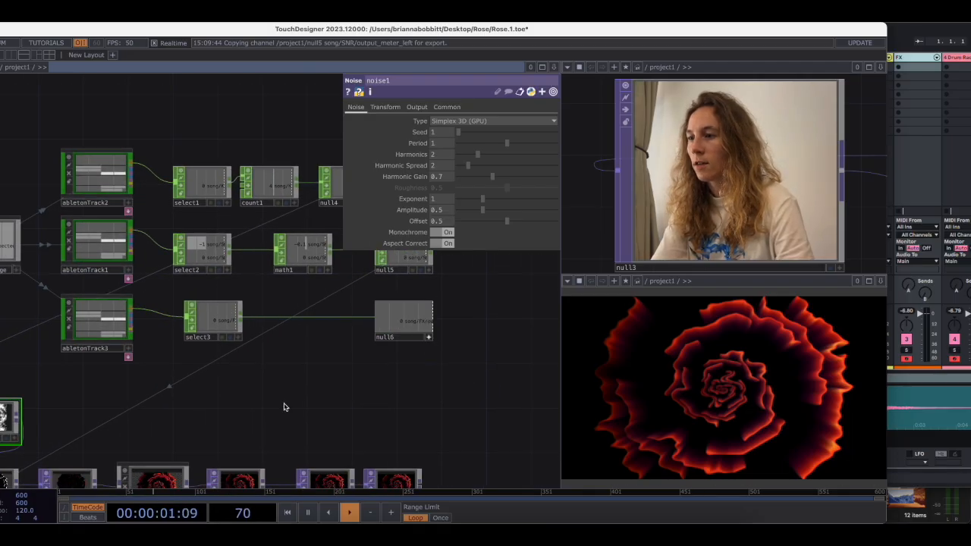
{"action": "left_click_drag", "start_coordinate": [284, 406], "coordinate": [358, 385]}
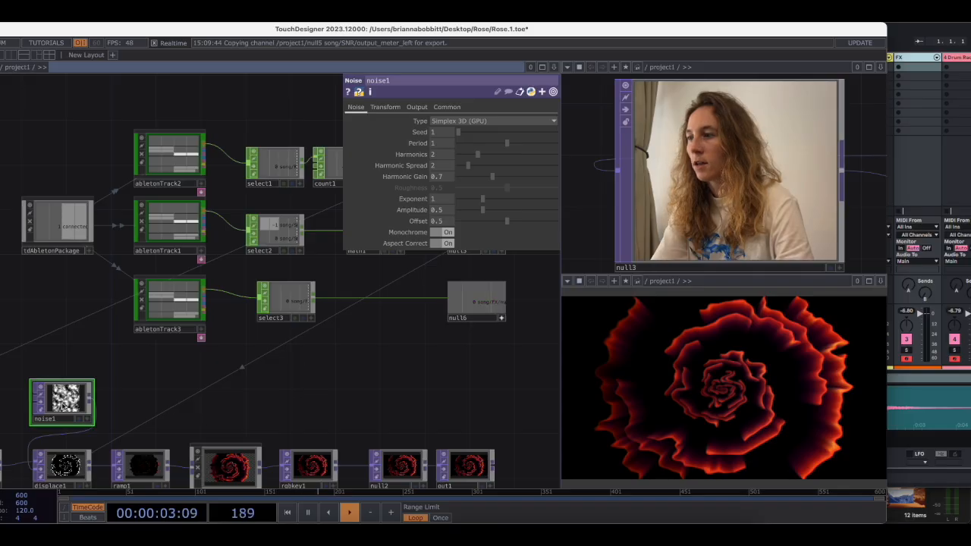
{"action": "left_click_drag", "start_coordinate": [449, 186], "coordinate": [447, 178]}
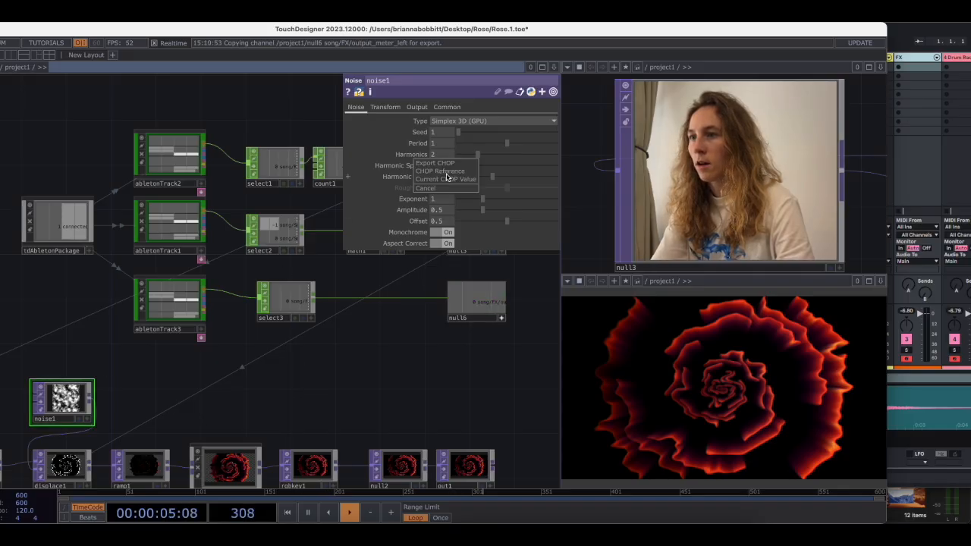
{"action": "left_click", "coordinate": [455, 174]}
- Append +.4 to noise1's Harmonic Gain expression referencing null6, close its parameters, and make null6's viewer inactive
{"action": "mouse_move", "coordinate": [429, 390]}
{"action": "left_mouse_down"}
{"action": "mouse_move", "coordinate": [382, 386]}
{"action": "mouse_move", "coordinate": [382, 407]}
{"action": "mouse_move", "coordinate": [365, 407]}
{"action": "left_mouse_up"}
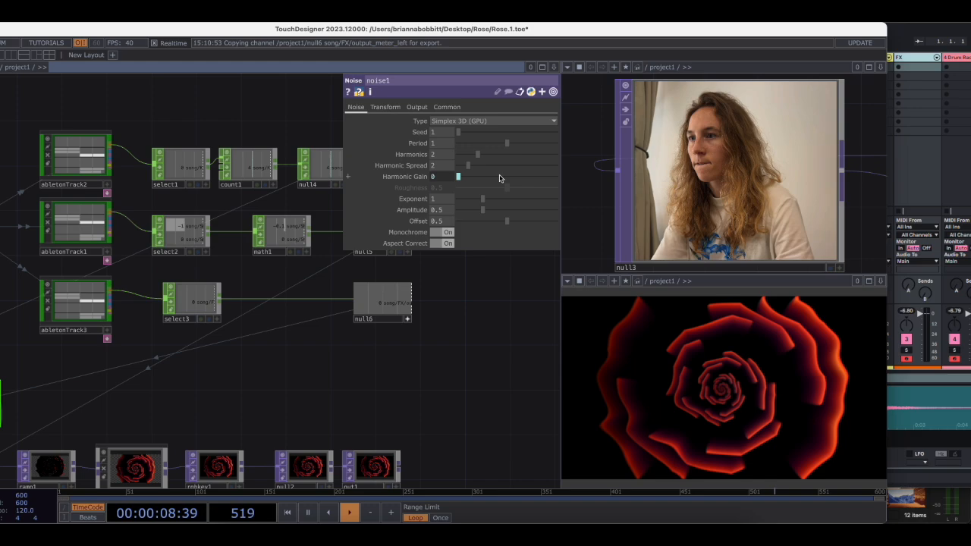
{"action": "left_click", "coordinate": [444, 181]}
{"action": "left_click", "coordinate": [540, 188]}
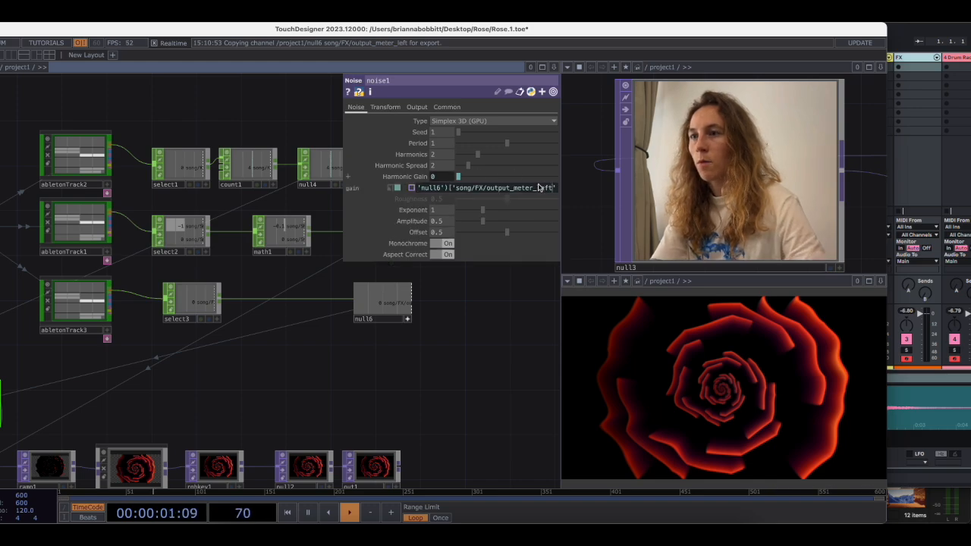
{"action": "type", "text": "+"}
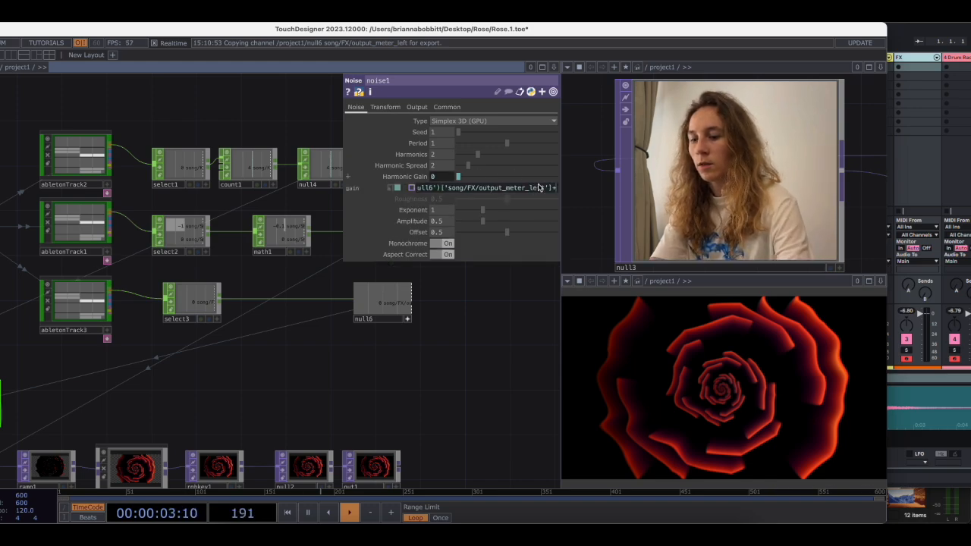
{"action": "type", "text": ".4"}
{"action": "key", "text": "Return"}
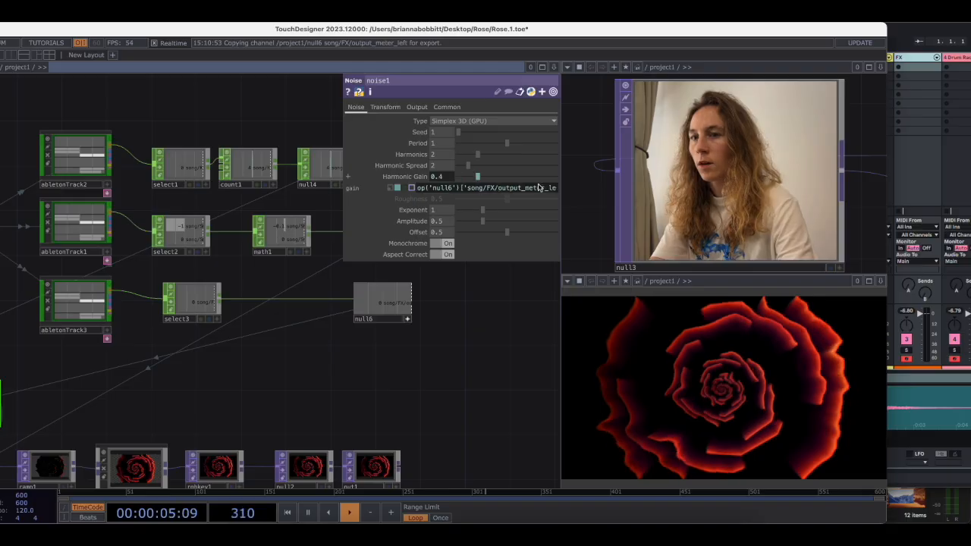
{"action": "key", "text": "p"}
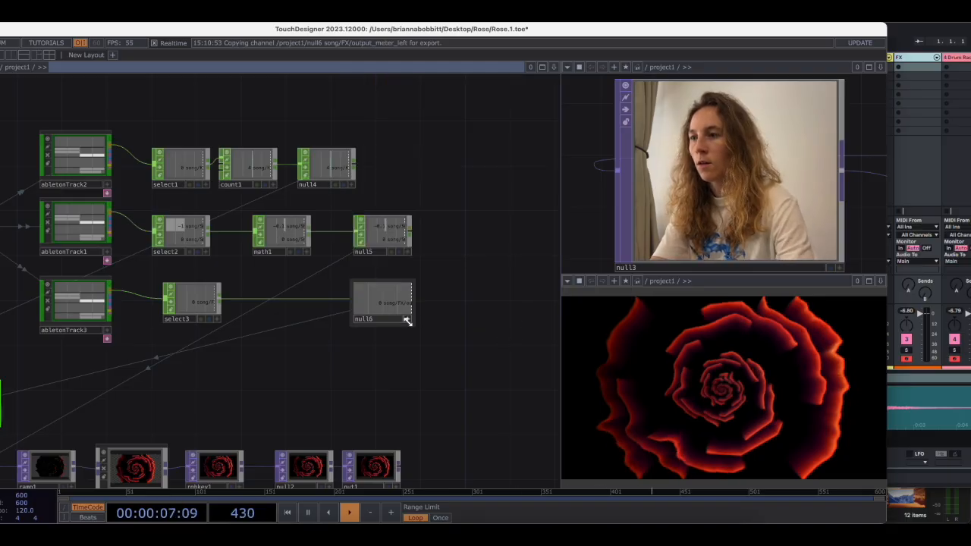
{"action": "left_click", "coordinate": [408, 320]}
{"action": "left_click_drag", "start_coordinate": [388, 353], "coordinate": [295, 360]}
- Arrange the TouchDesigner and Ableton Live windows so the rose stays visible, and trigger the Whoosh_SFX_26 pad in Ableton Live's FX track
{"action": "left_click", "coordinate": [954, 33]}
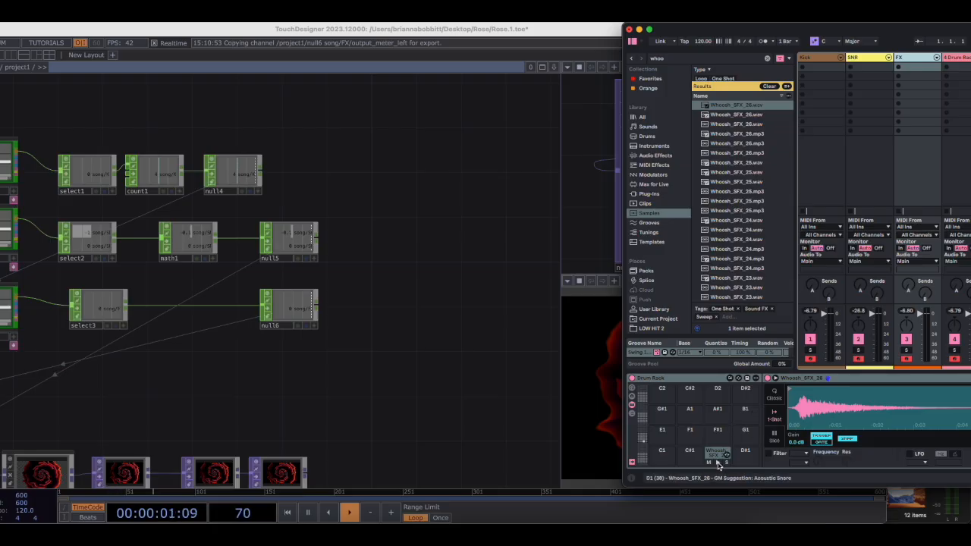
{"action": "left_click_drag", "start_coordinate": [575, 36], "coordinate": [432, 34]}
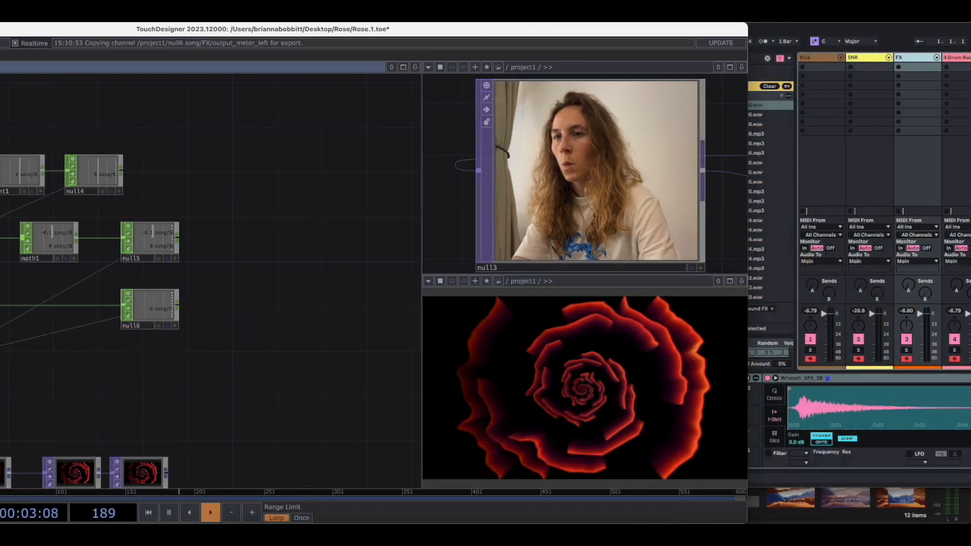
{"action": "left_click_drag", "start_coordinate": [803, 29], "coordinate": [888, 28]}
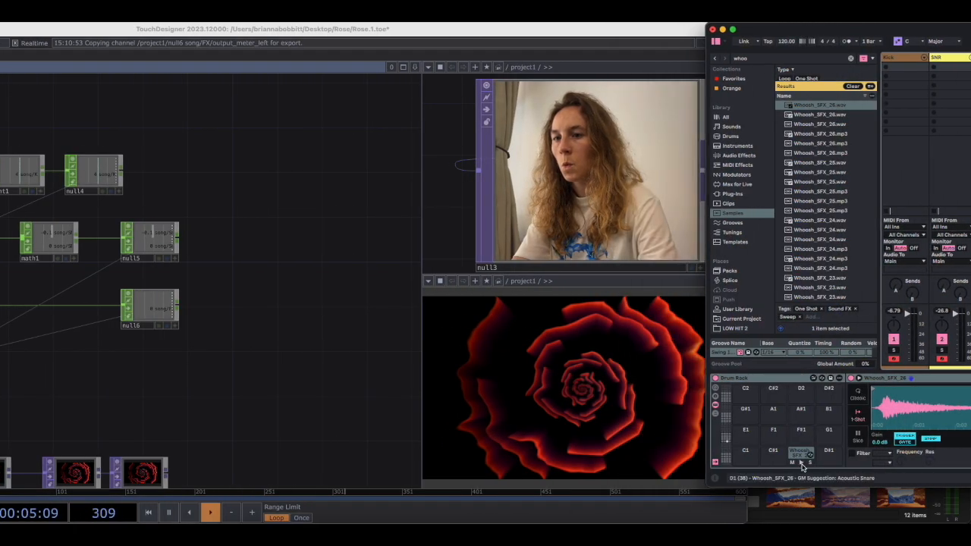
{"action": "left_click", "coordinate": [802, 464]}
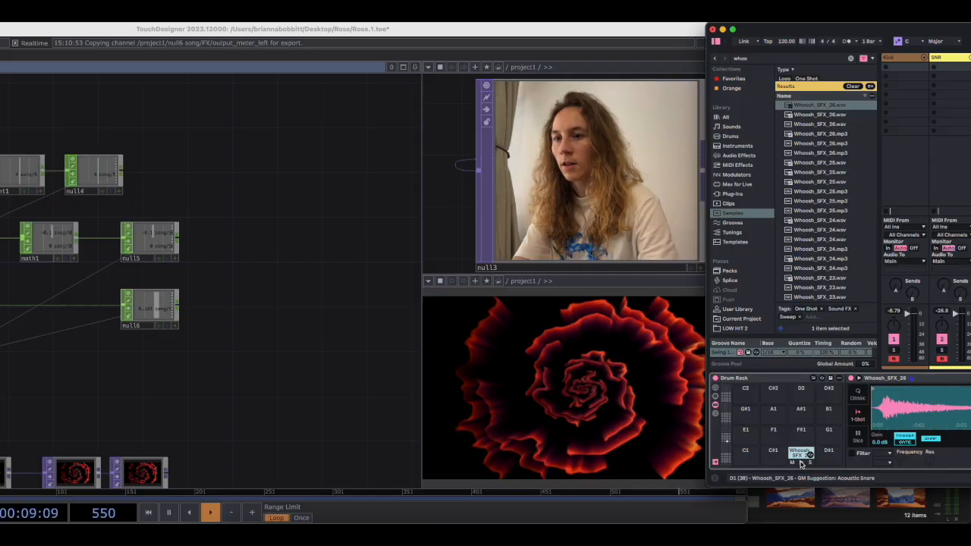
- Return to TouchDesigner and link null6's song/FX/output_meter_left channel to noise1's Amplitude as a CHOP reference
{"action": "left_click", "coordinate": [231, 360]}
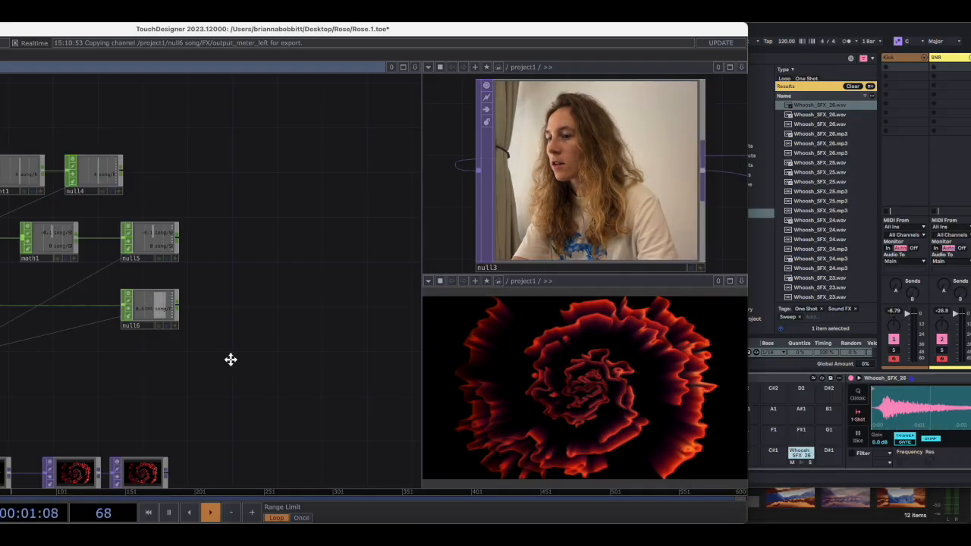
{"action": "scroll", "coordinate": [231, 359], "scroll_direction": "left", "scroll_amount": 10}
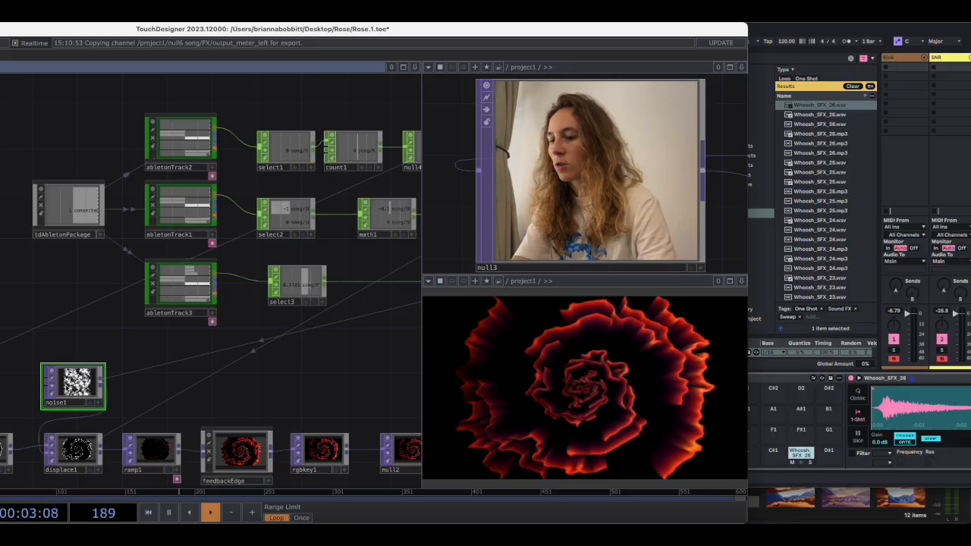
{"action": "key", "text": "p"}
{"action": "scroll", "coordinate": [206, 366], "scroll_direction": "right", "scroll_amount": 10}
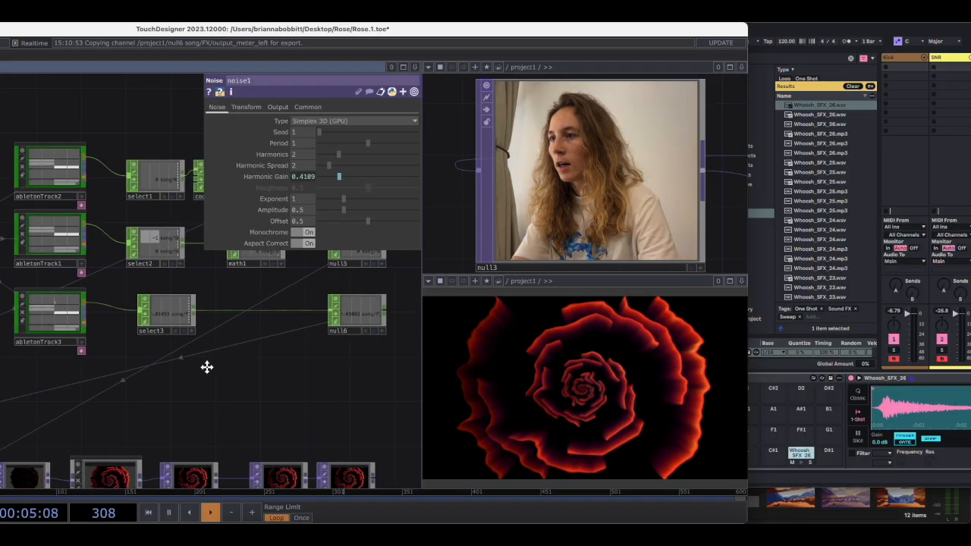
{"action": "scroll", "coordinate": [281, 304], "scroll_direction": "right", "scroll_amount": 5}
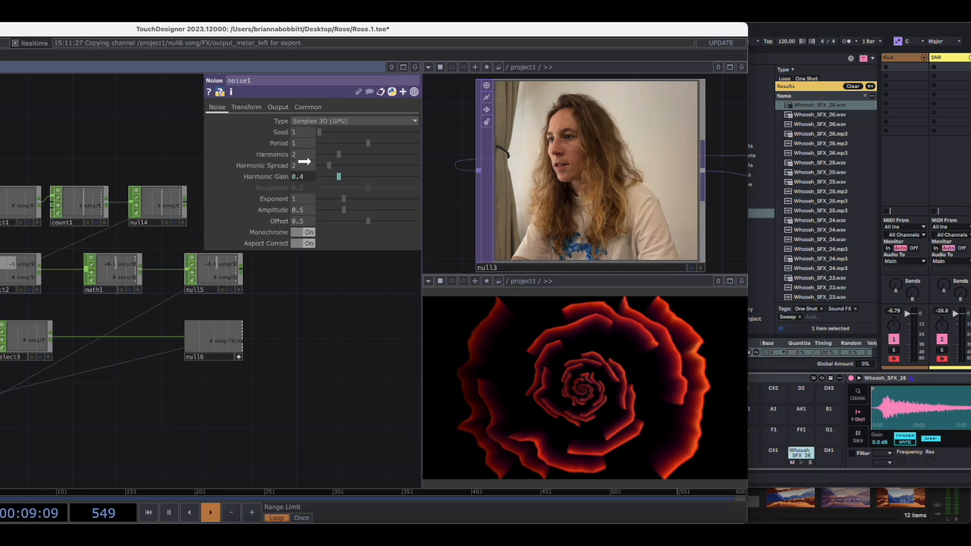
{"action": "left_click_drag", "start_coordinate": [302, 209], "coordinate": [303, 209]}
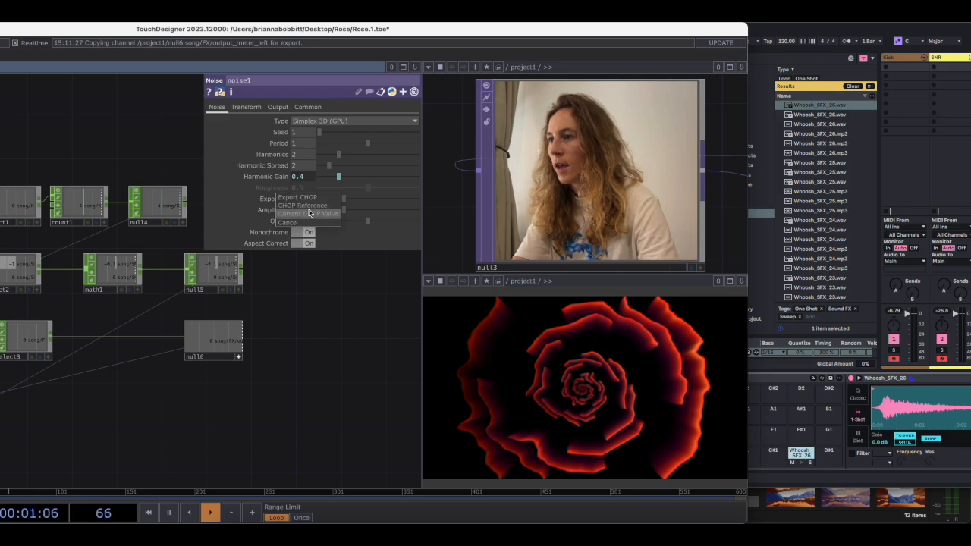
{"action": "left_click", "coordinate": [308, 213]}
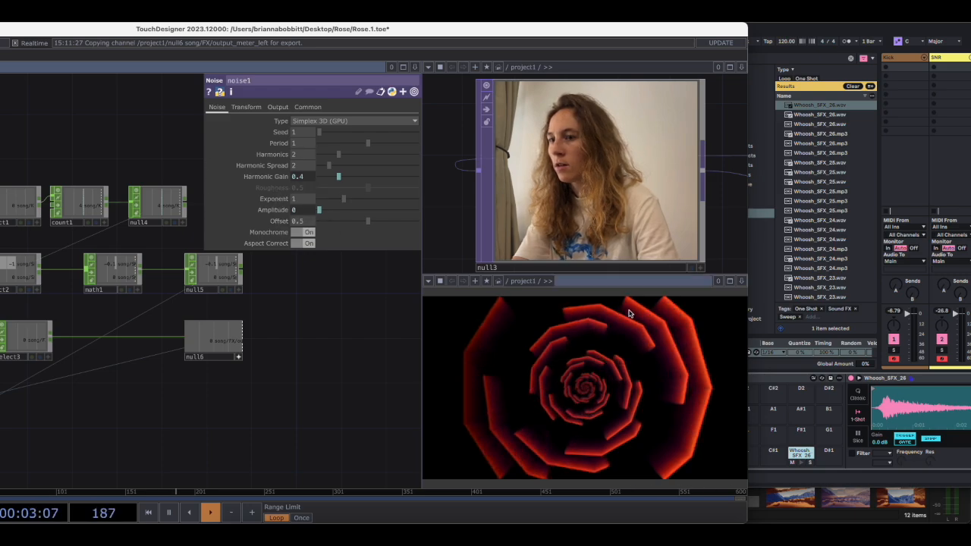
{"action": "left_click", "coordinate": [320, 340]}
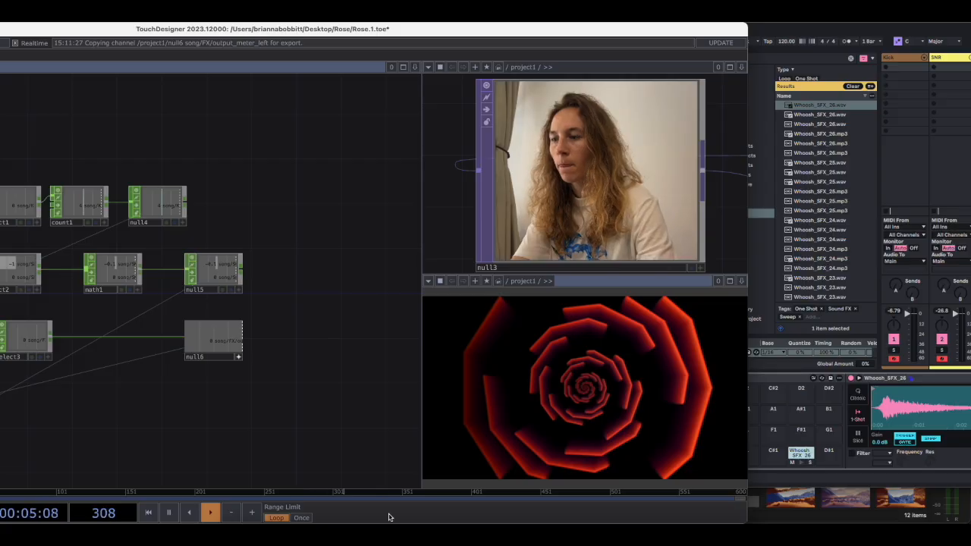
- Switch to Ableton Live and trigger the FX whoosh, Kick and SNR snare pads to test the rose's reaction
{"action": "left_click", "coordinate": [800, 465]}
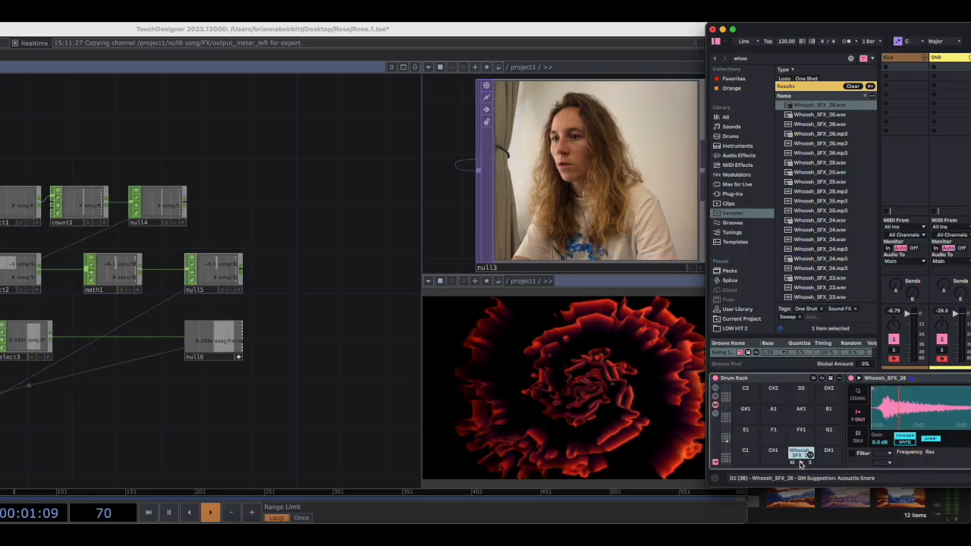
{"action": "left_click", "coordinate": [898, 58]}
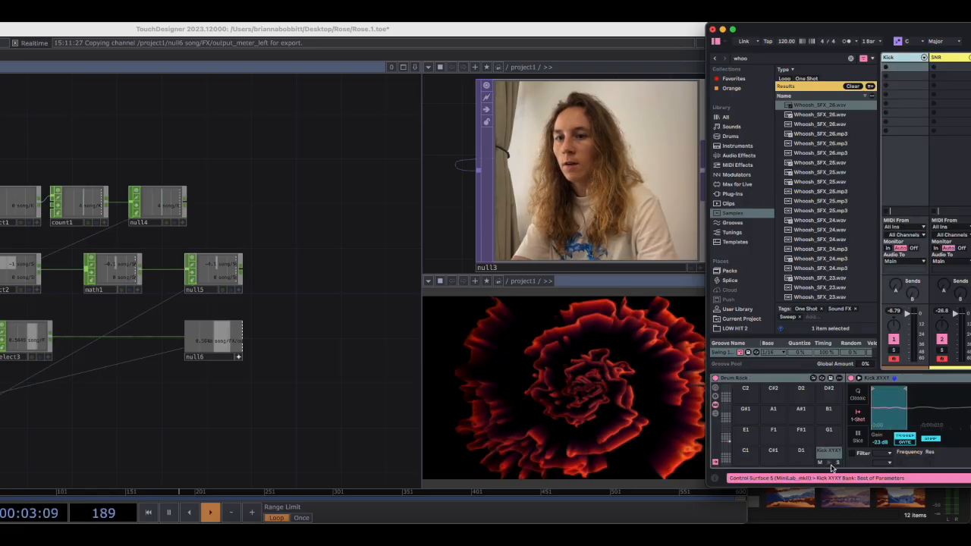
{"action": "left_click", "coordinate": [830, 464]}
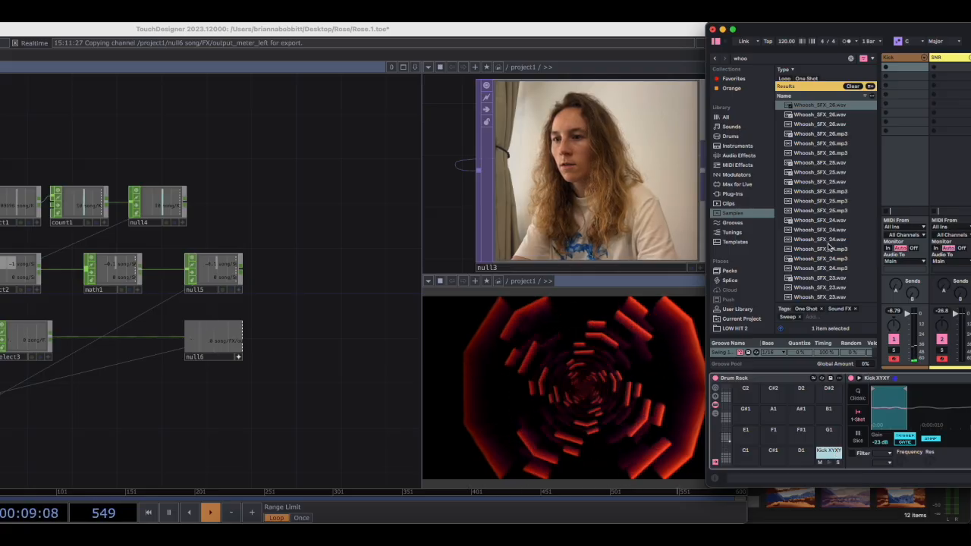
{"action": "left_click", "coordinate": [951, 58]}
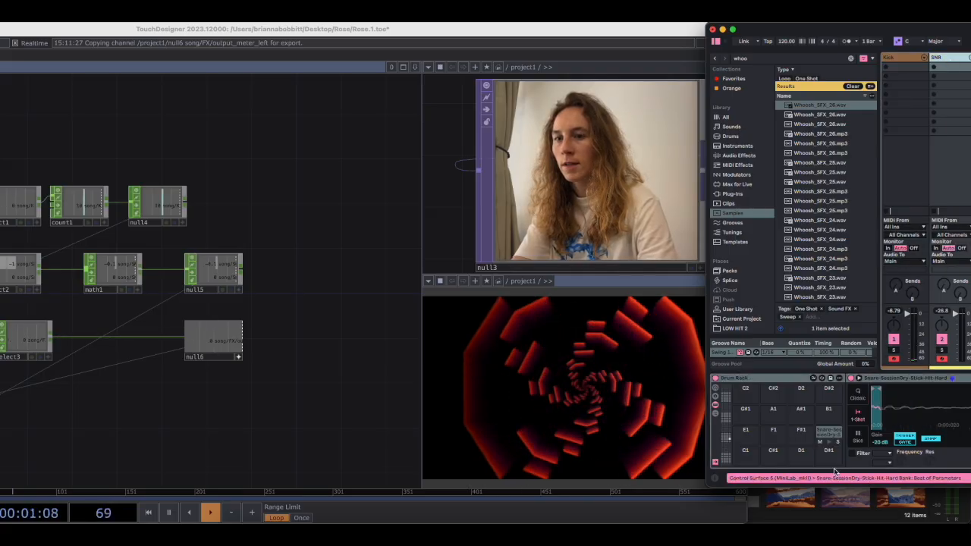
{"action": "left_click", "coordinate": [832, 441]}
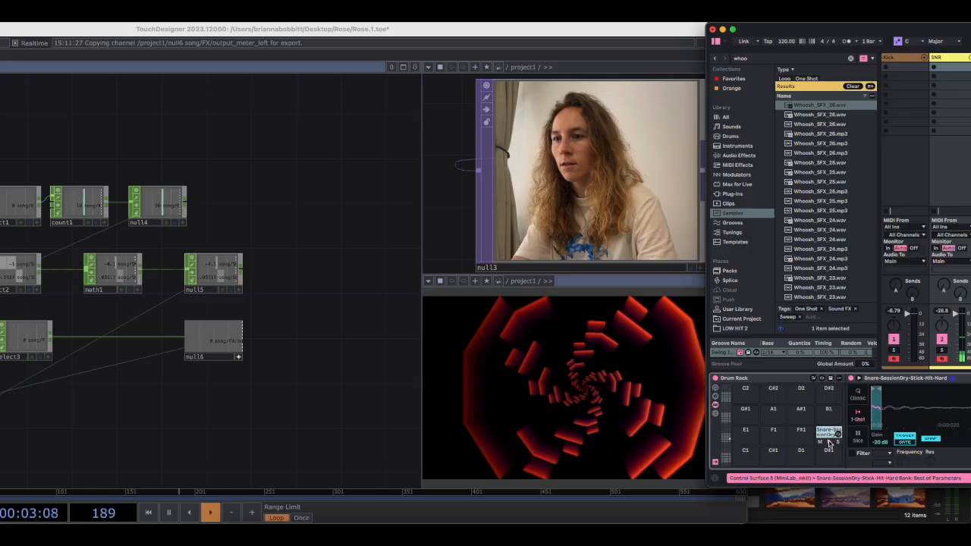
- Back in TouchDesigner, make null6's viewer inactive and bring the whole Ableton and rose network into view
{"action": "left_click", "coordinate": [135, 413]}
{"action": "left_click_drag", "start_coordinate": [134, 414], "coordinate": [209, 405]}
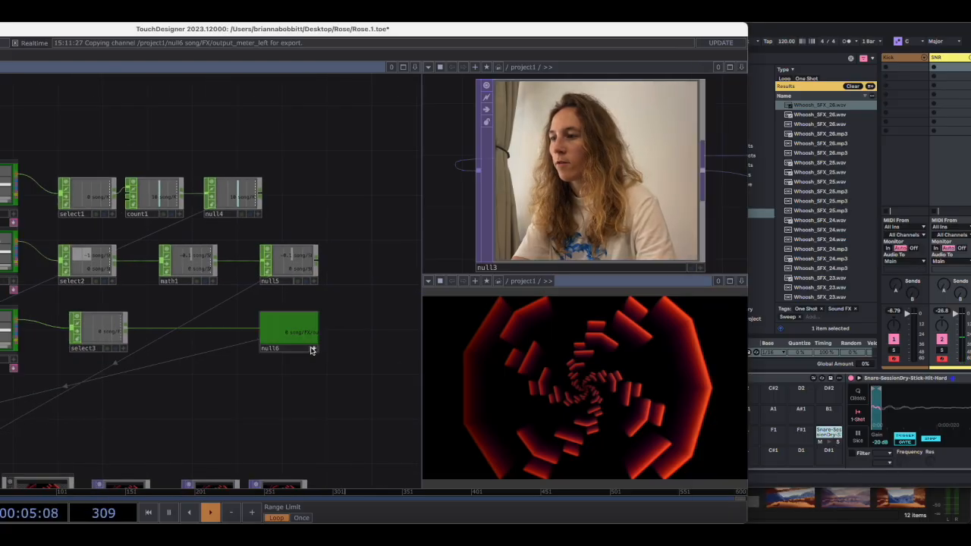
{"action": "left_click", "coordinate": [314, 349]}
{"action": "left_click_drag", "start_coordinate": [297, 388], "coordinate": [352, 371]}
{"action": "left_click_drag", "start_coordinate": [148, 408], "coordinate": [265, 363]}
{"action": "scroll", "coordinate": [256, 389], "scroll_direction": "down", "scroll_amount": 5}
{"action": "scroll", "coordinate": [265, 365], "scroll_direction": "down", "scroll_amount": 5}
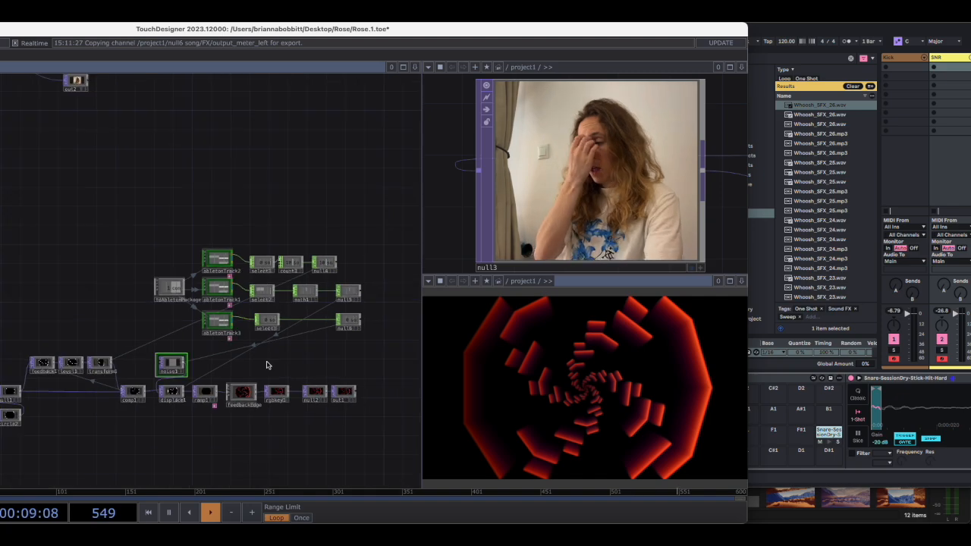